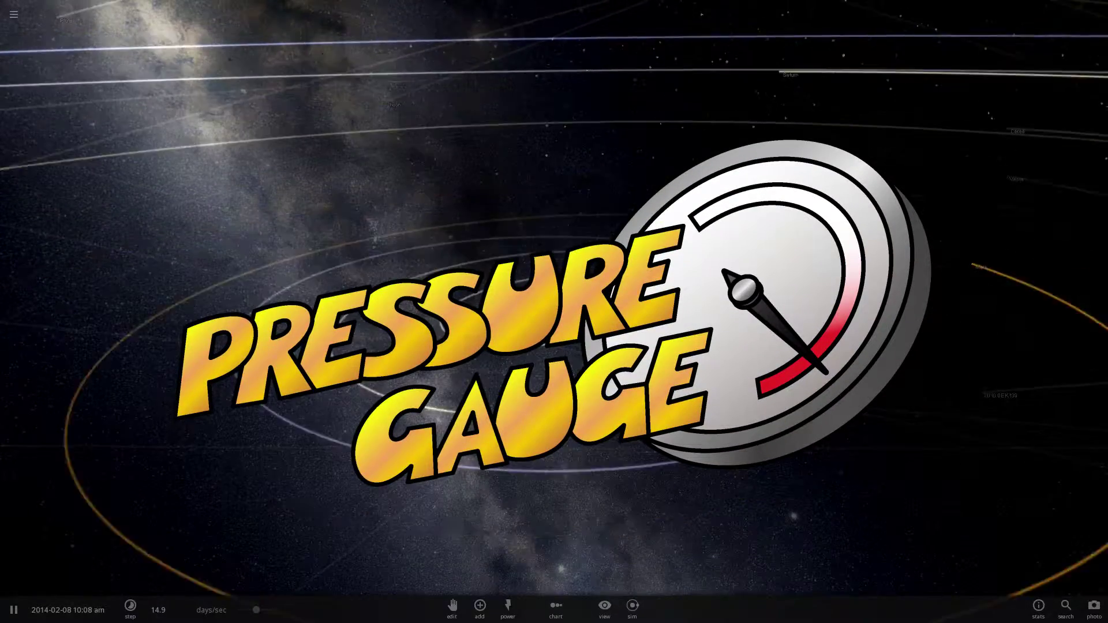
# - Load a Solar System simulation, then switch to a different Solar System scenario
pyautogui.click(13, 13)
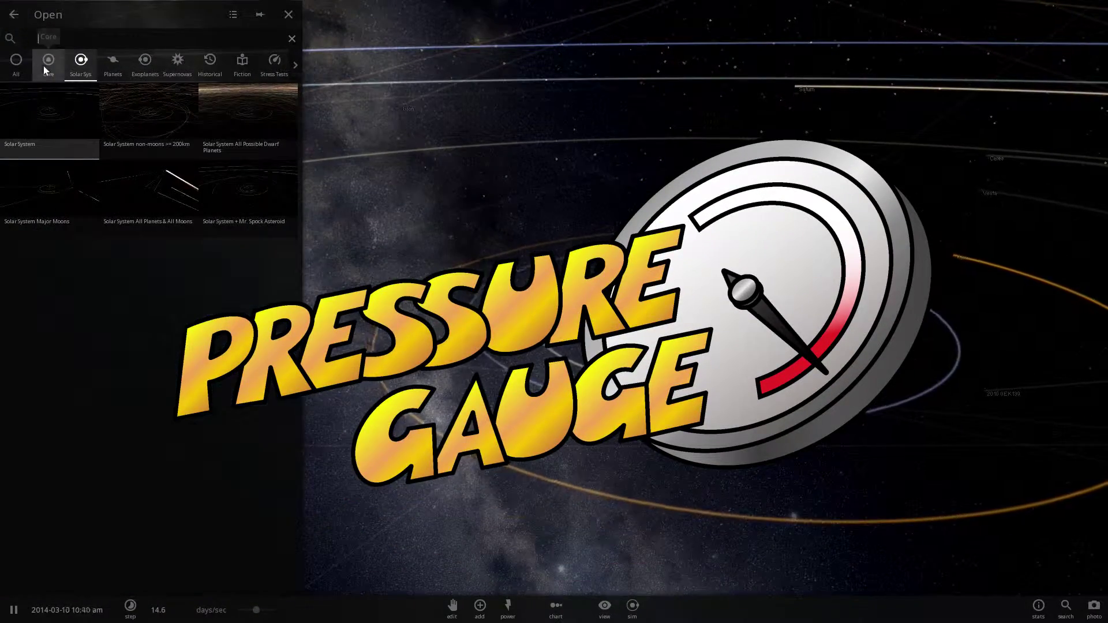
pyautogui.click(111, 115)
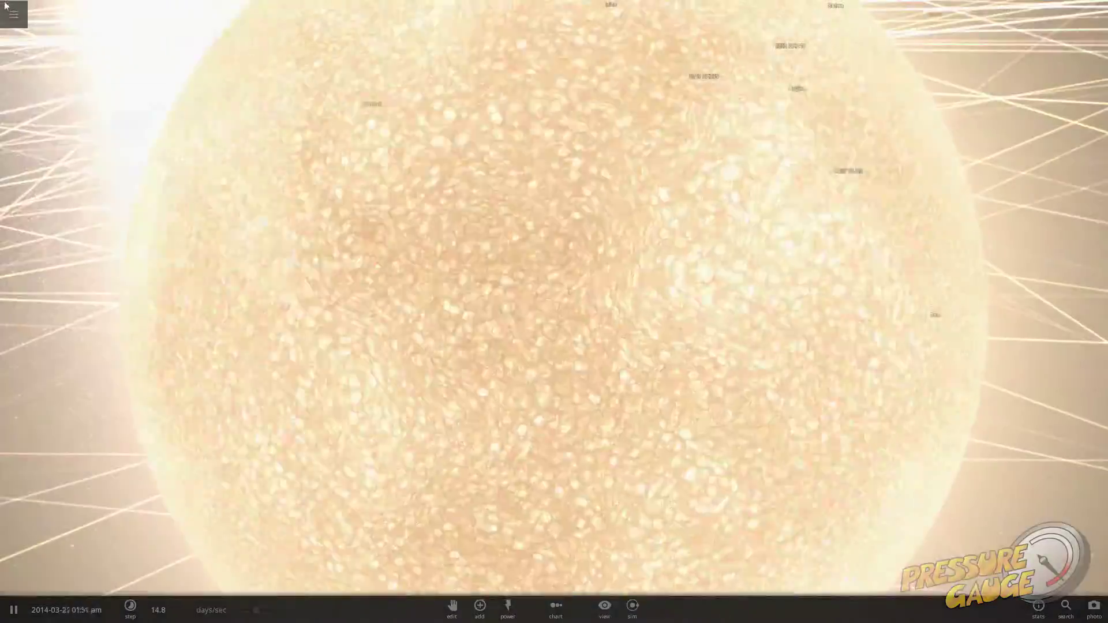
pyautogui.click(13, 13)
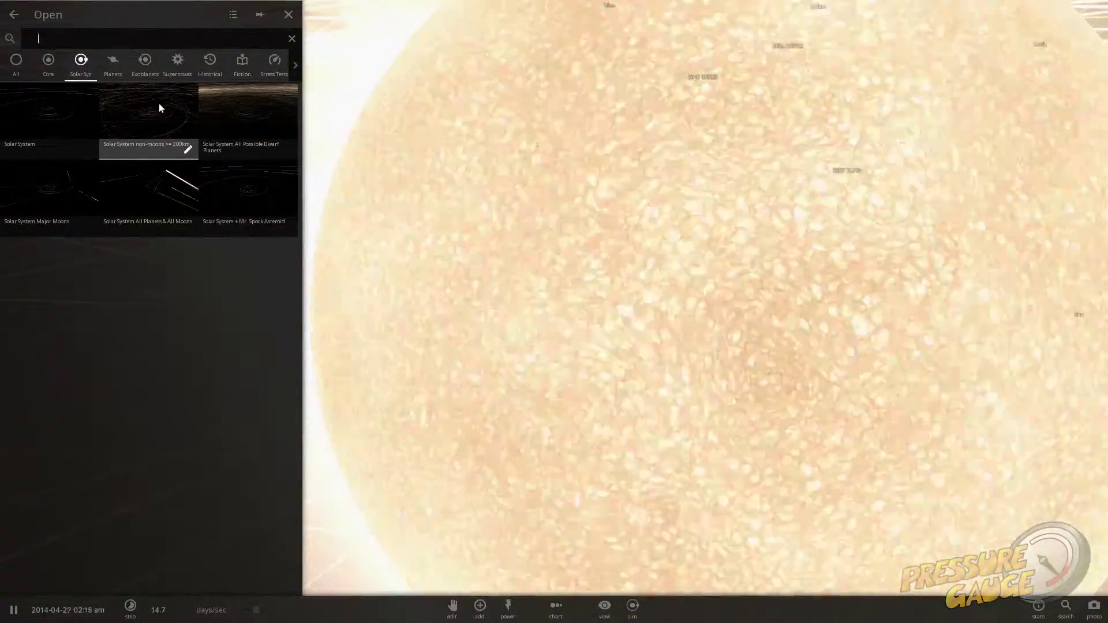
pyautogui.click(61, 193)
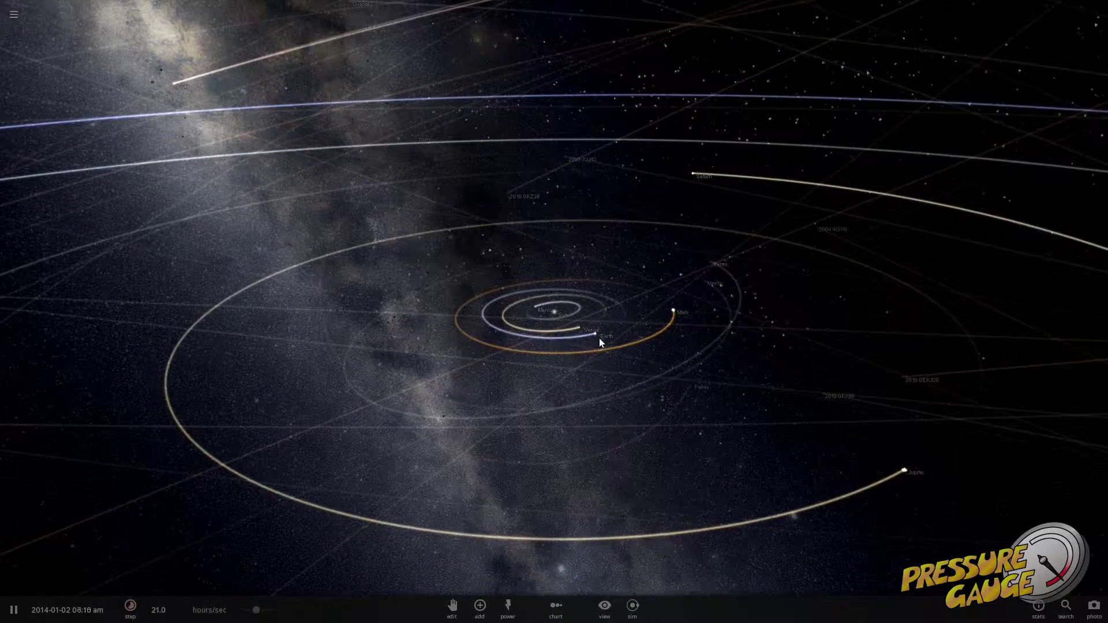
# - Select Earth, center the camera on it and orbit around it
pyautogui.click(599, 337)
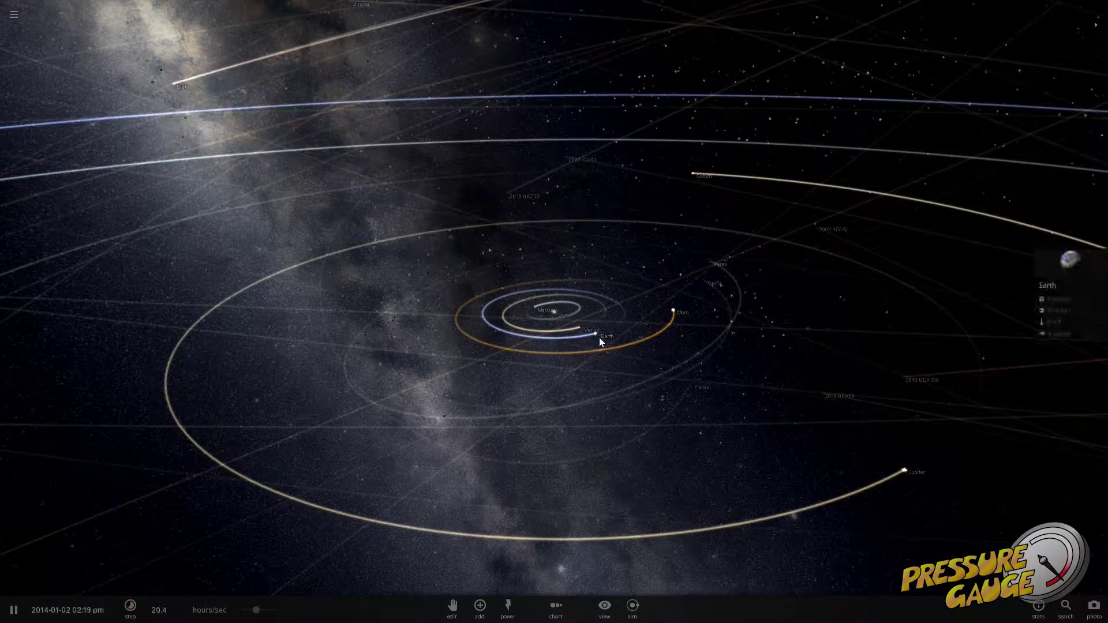
pyautogui.scroll(5, 599, 337)
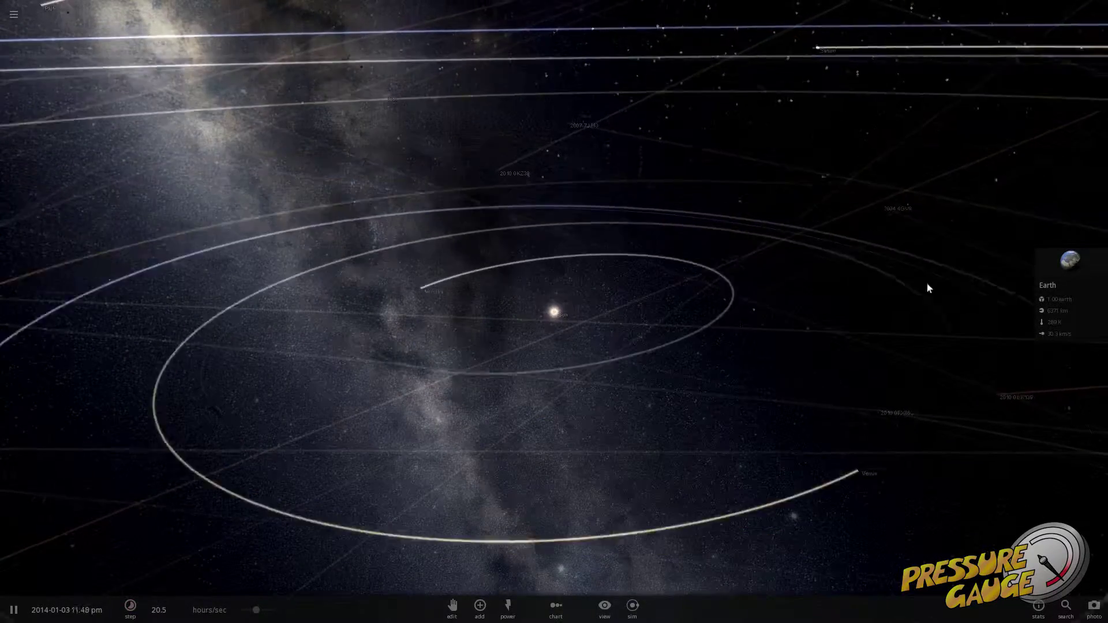
pyautogui.scroll(-3, 927, 283)
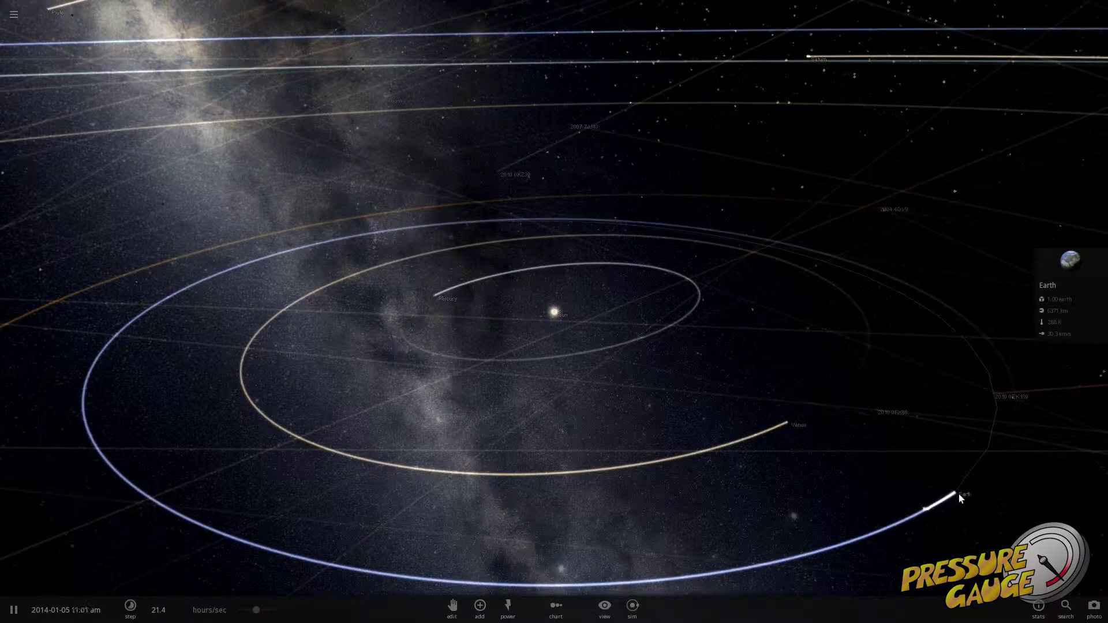
pyautogui.doubleClick(958, 494)
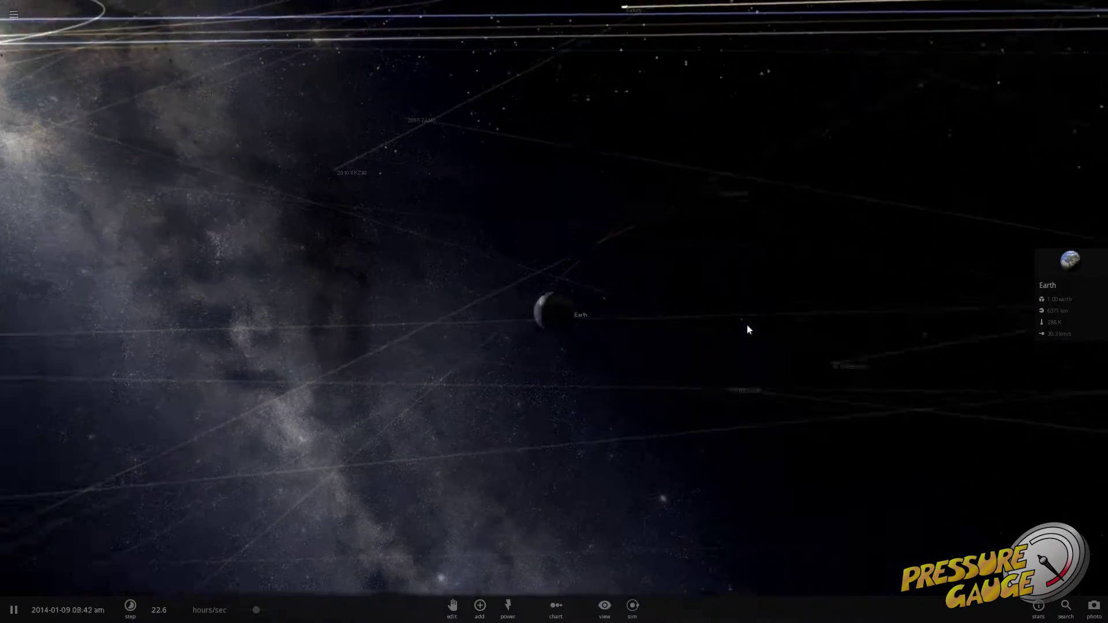
pyautogui.moveTo(747, 329); pyautogui.dragTo(665, 285)
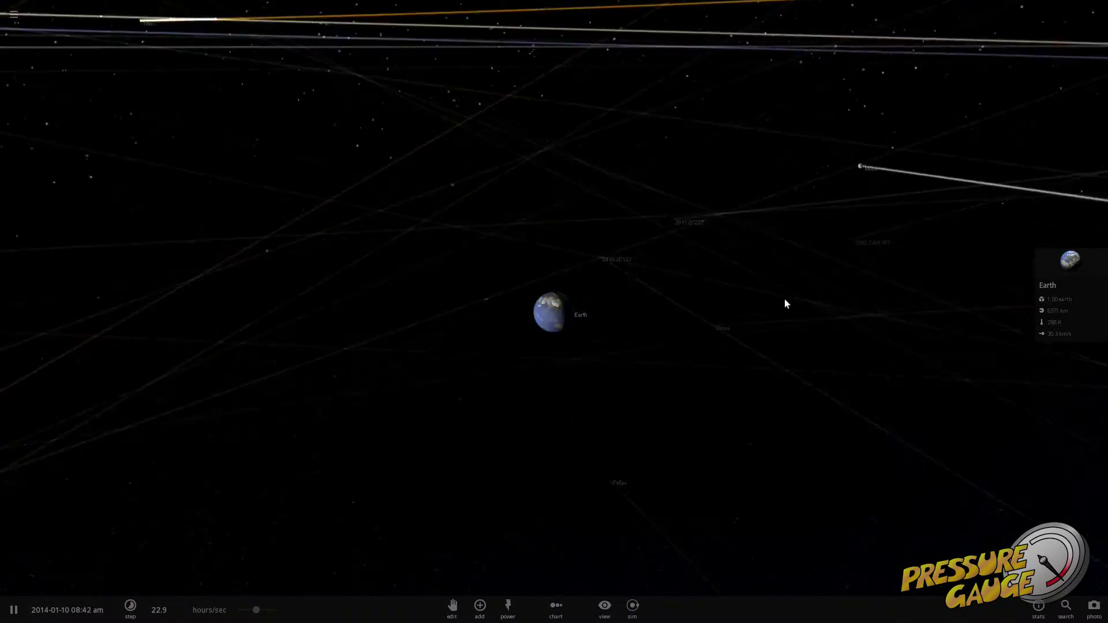
pyautogui.scroll(5, 593, 329)
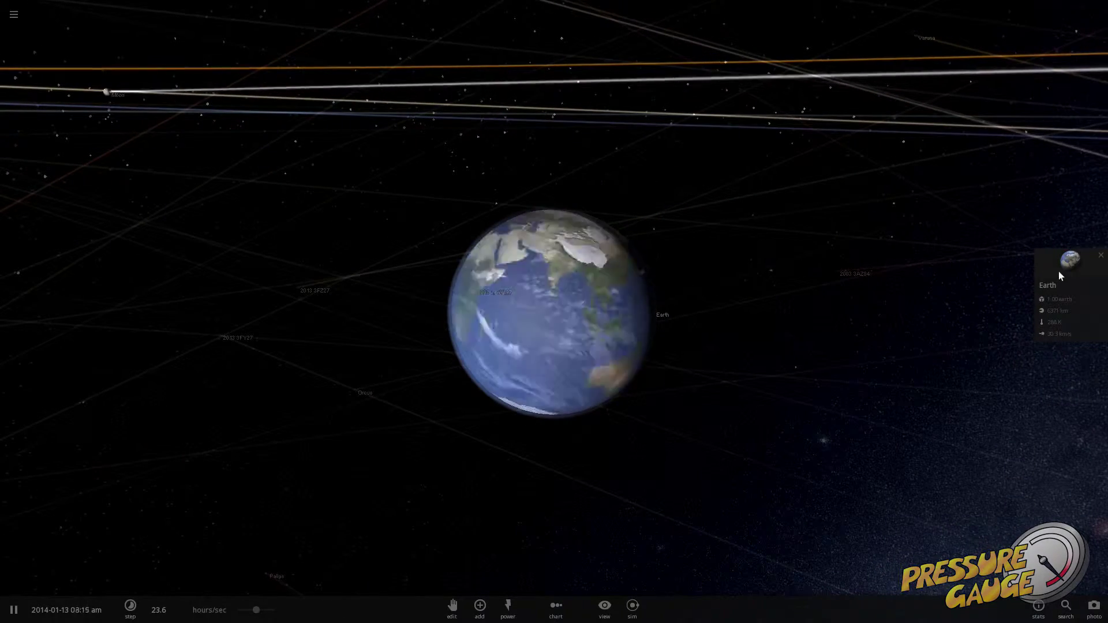
# - Set Earth's material composition to 100% water
pyautogui.click(1060, 271)
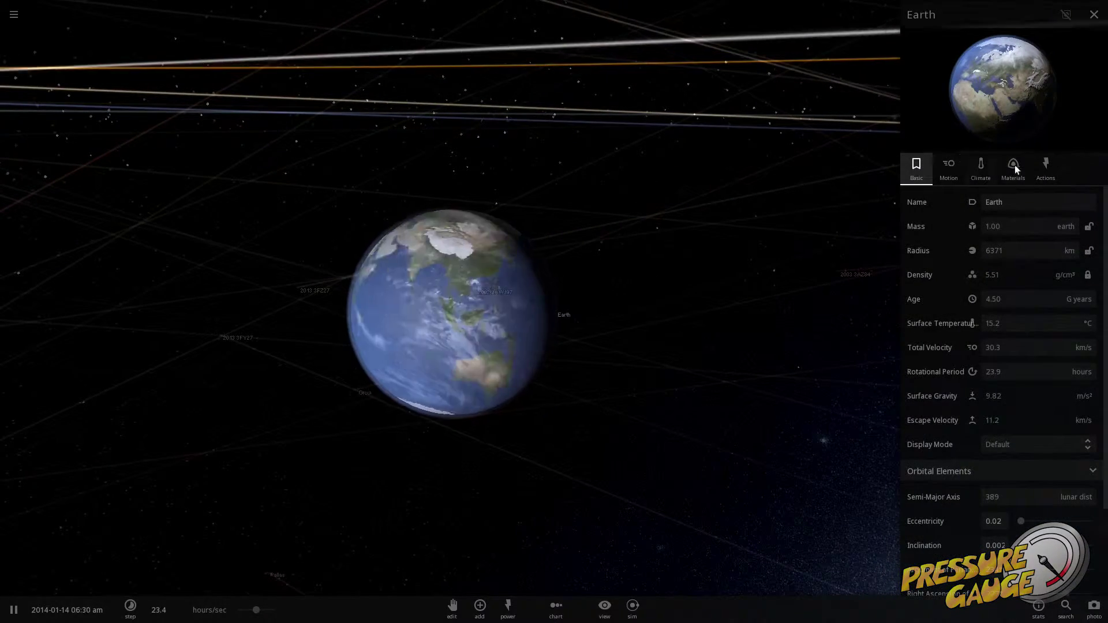
pyautogui.click(1014, 159)
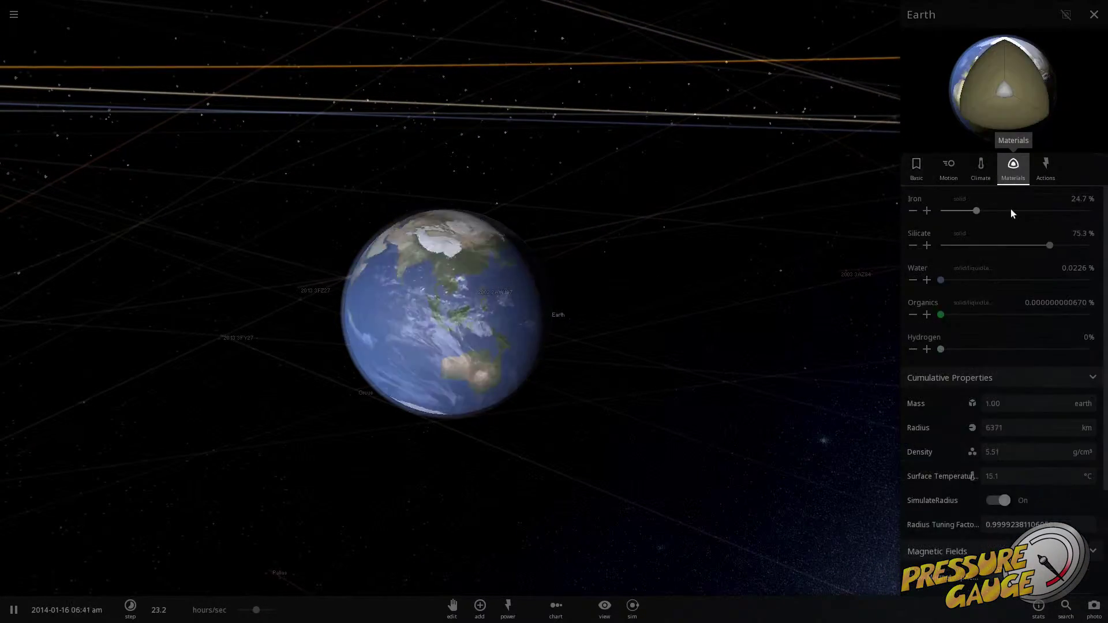
pyautogui.moveTo(946, 285); pyautogui.dragTo(1088, 284)
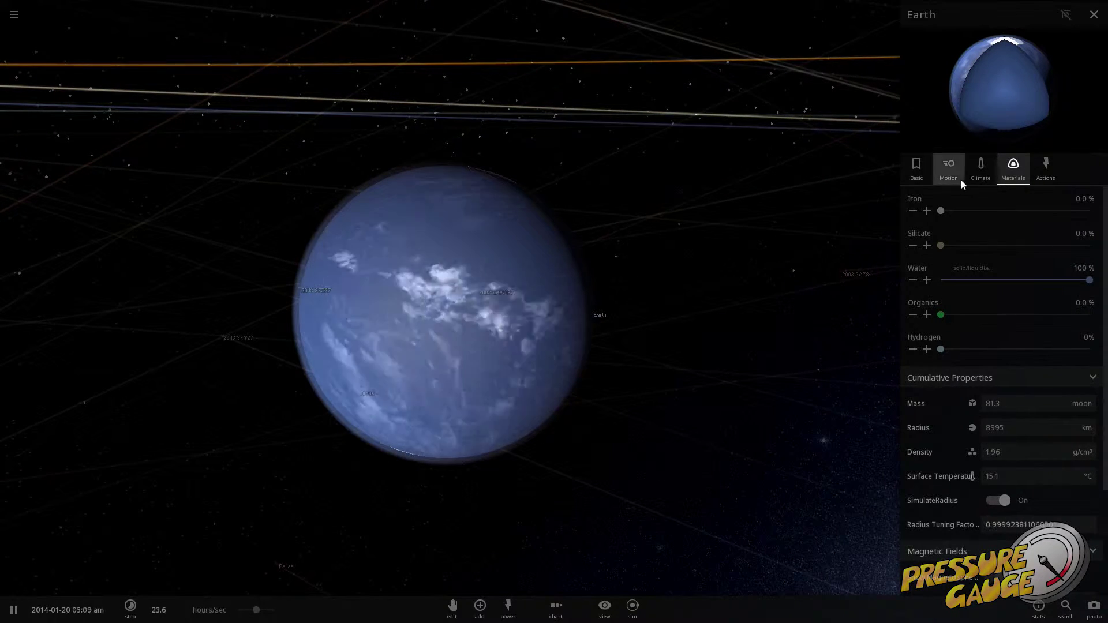
pyautogui.click(976, 176)
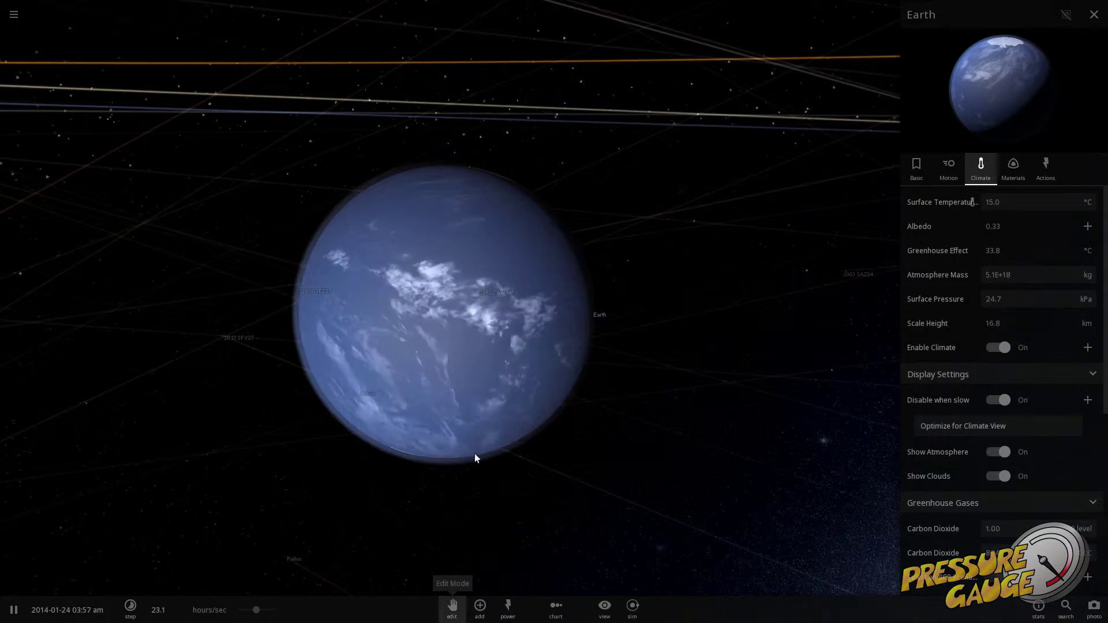
pyautogui.scroll(-5, 479, 440)
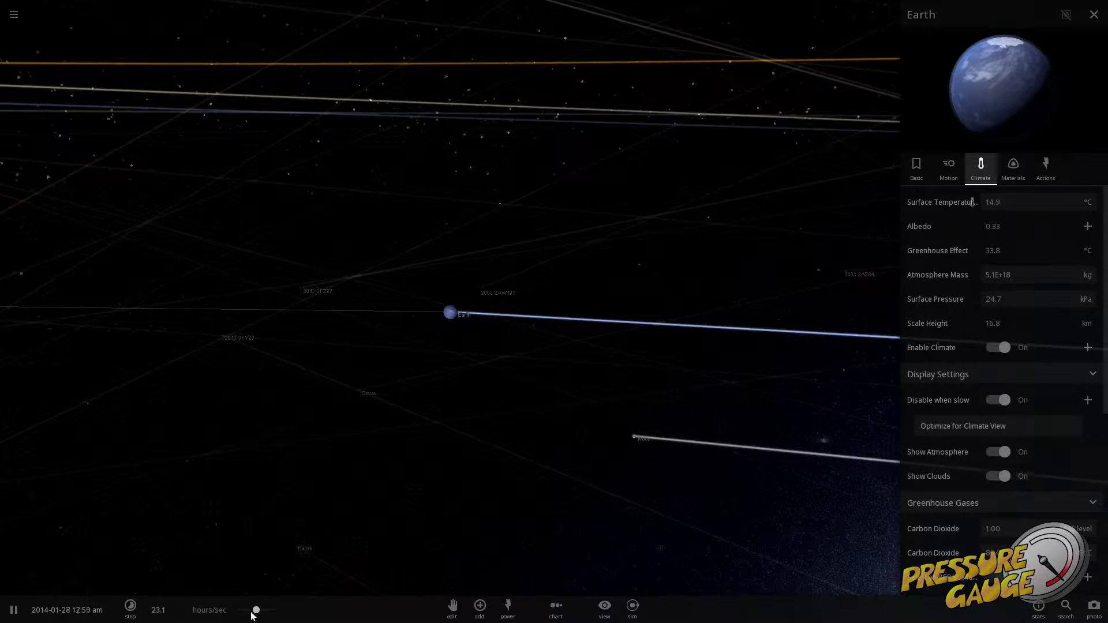
# - Drag the time-speed slider down to seconds per second while orbiting Earth
pyautogui.moveTo(254, 615); pyautogui.dragTo(249, 613)
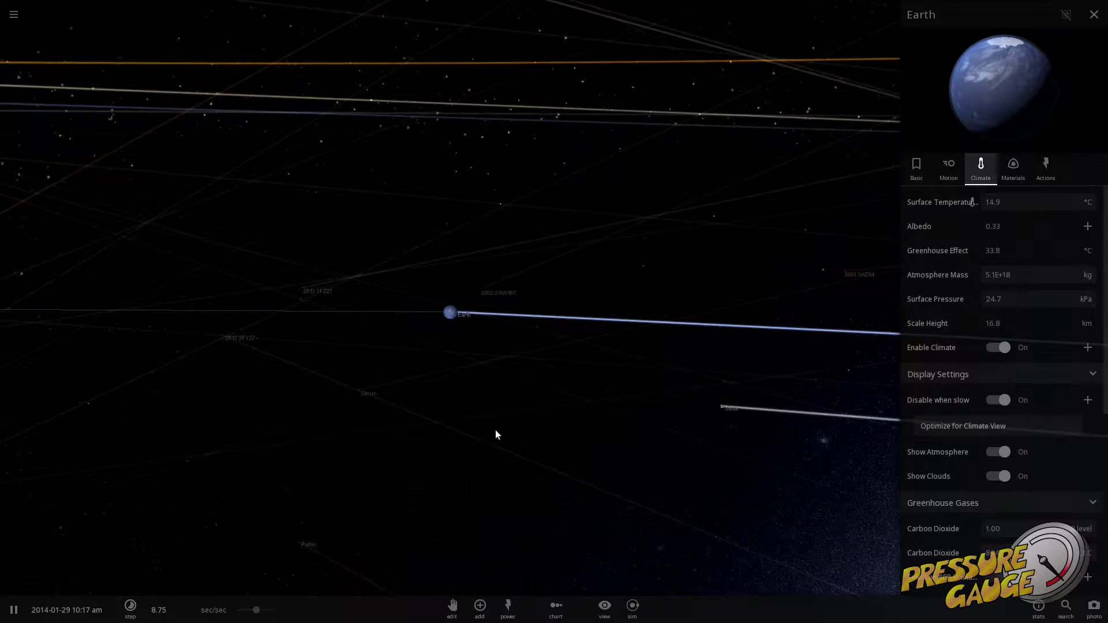
pyautogui.moveTo(337, 448); pyautogui.dragTo(422, 353)
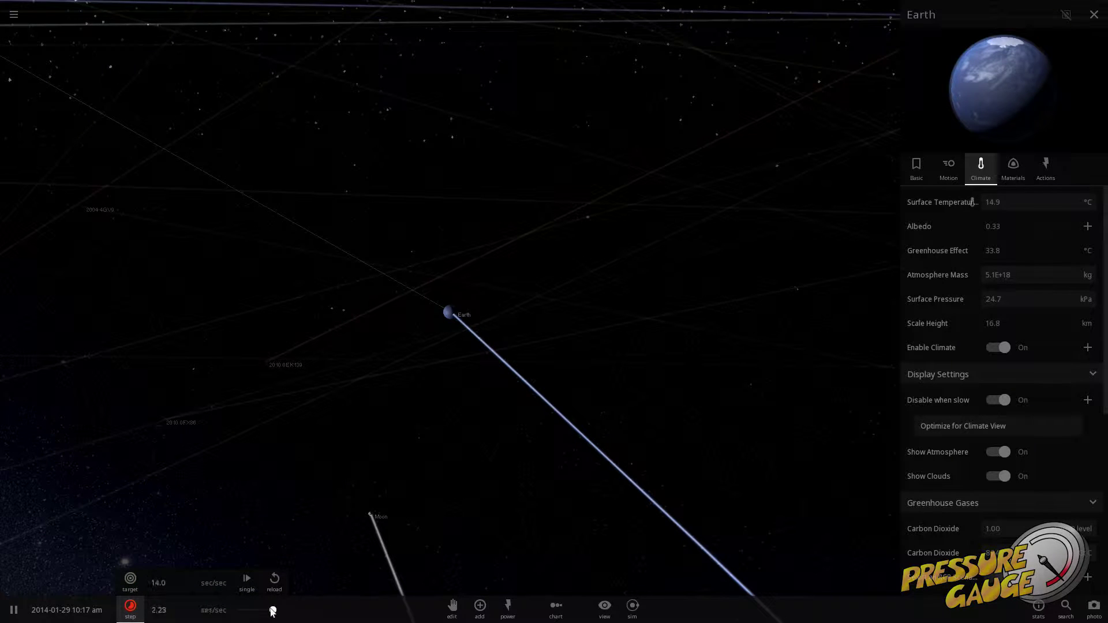
pyautogui.moveTo(267, 613); pyautogui.dragTo(257, 612)
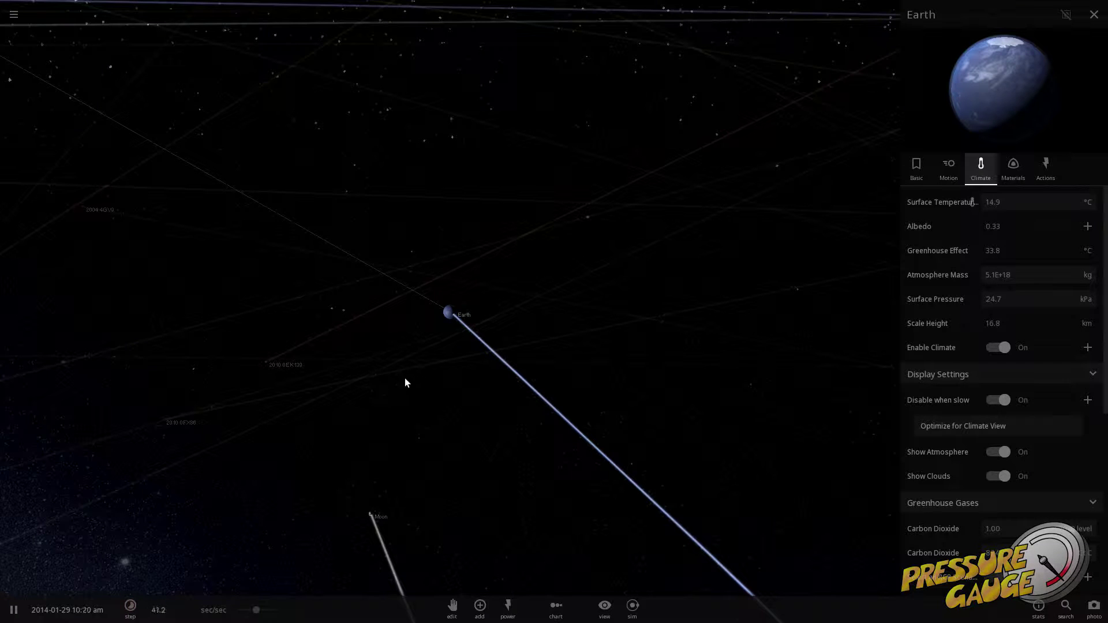
pyautogui.scroll(5, 485, 295)
pyautogui.scroll(5, 528, 269)
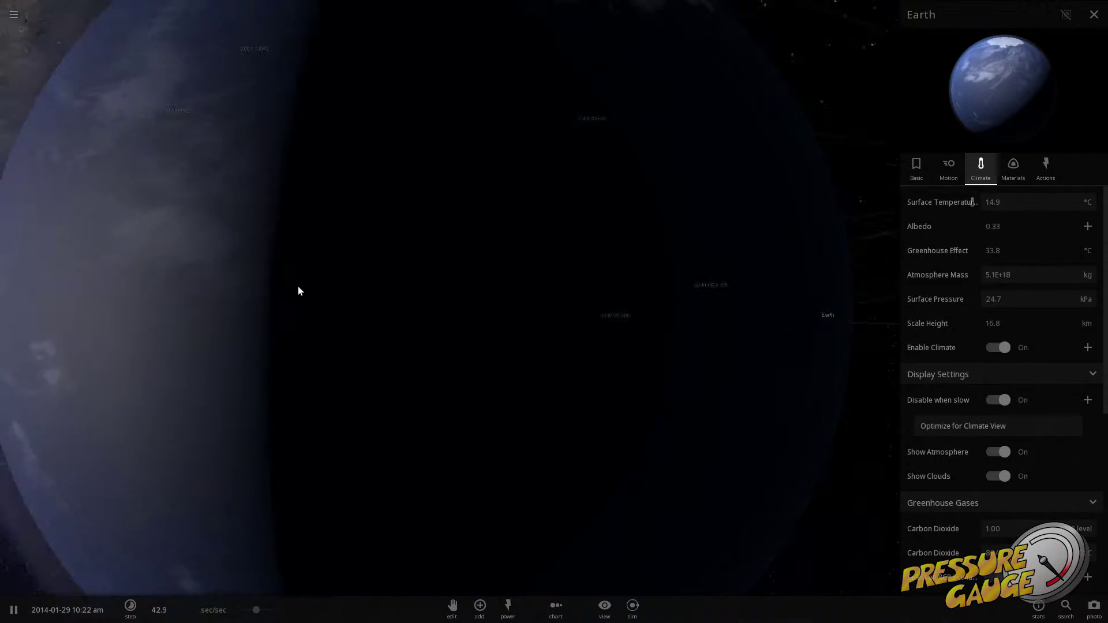
pyautogui.scroll(-5, 260, 279)
pyautogui.scroll(-3, 264, 277)
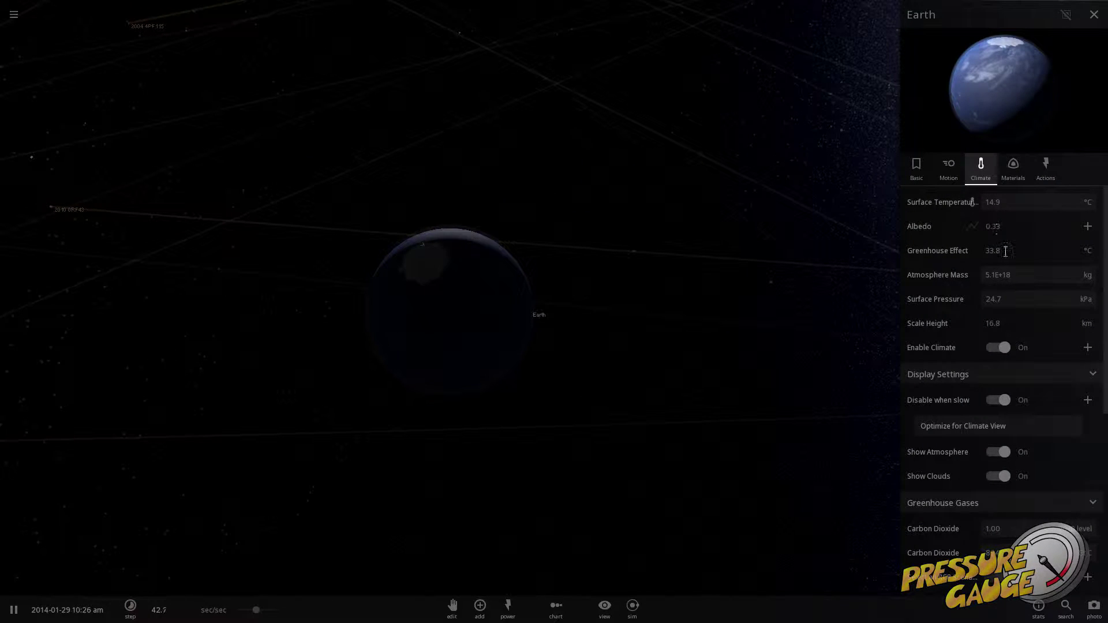
pyautogui.scroll(-2, 921, 275)
pyautogui.scroll(-1, 936, 278)
pyautogui.scroll(3, 948, 345)
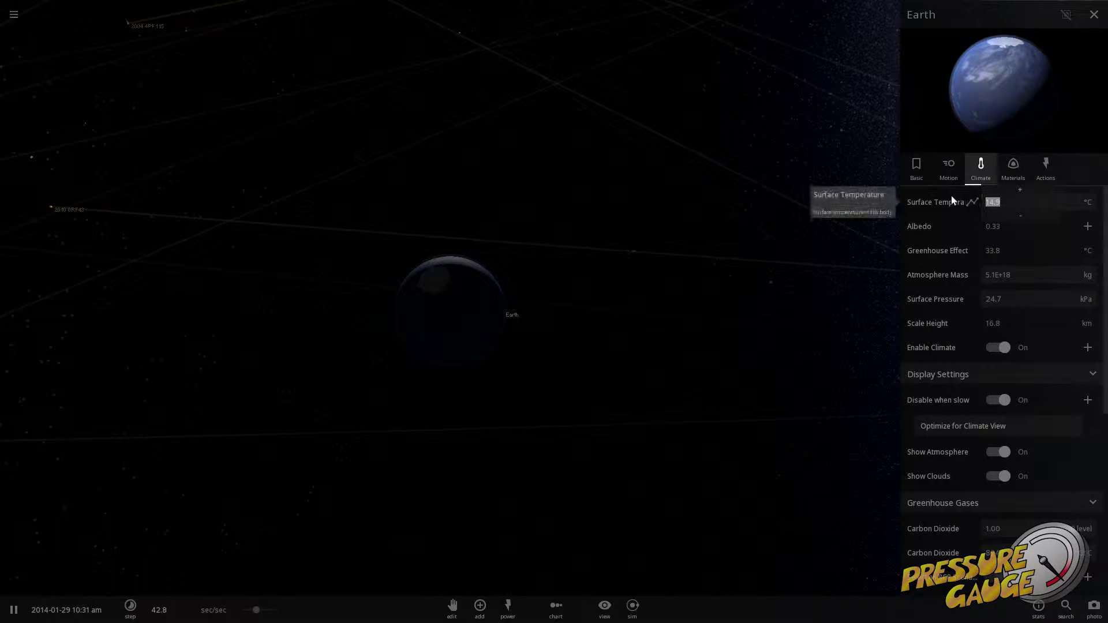
pyautogui.write('150')
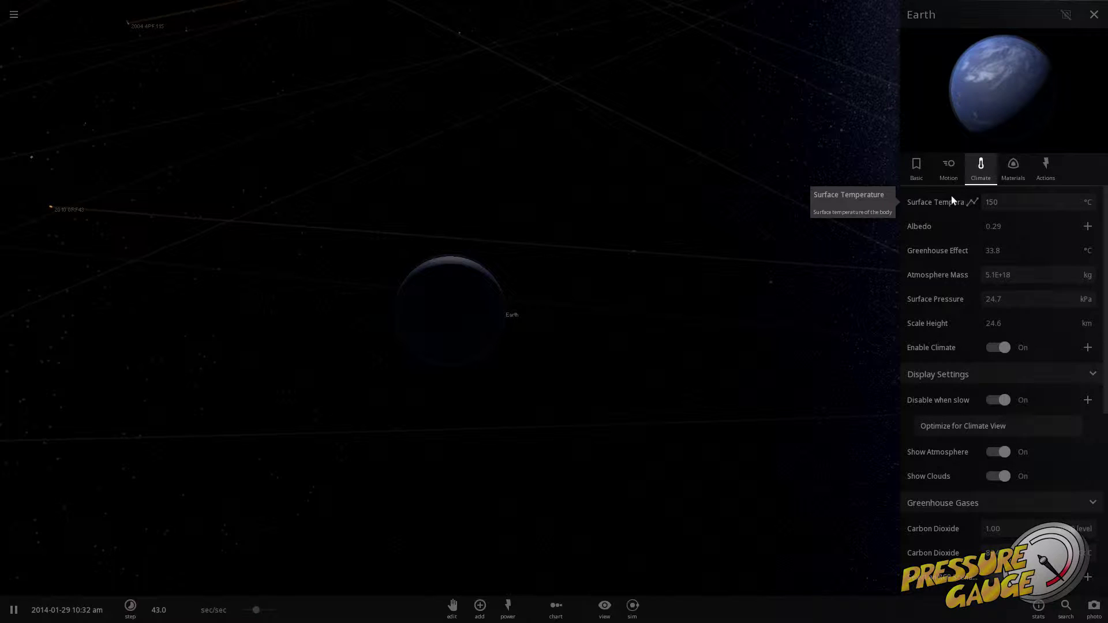
# - Set Earth's surface temperature to 150 °C, then 250 °C, and slow time further
pyautogui.press('Return')
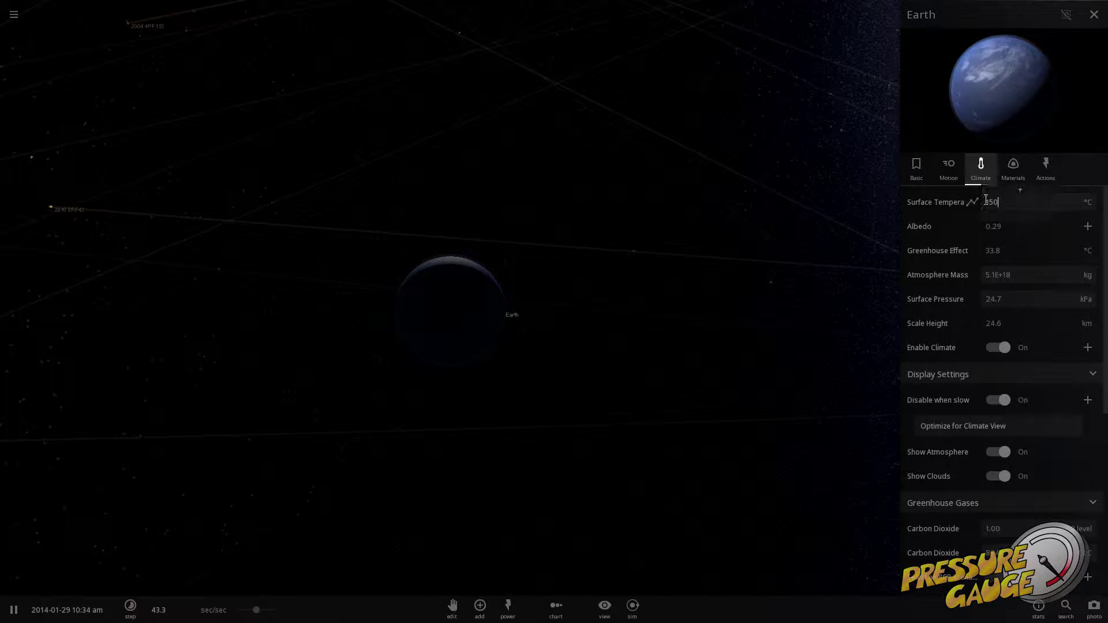
pyautogui.write('250')
pyautogui.press('Return')
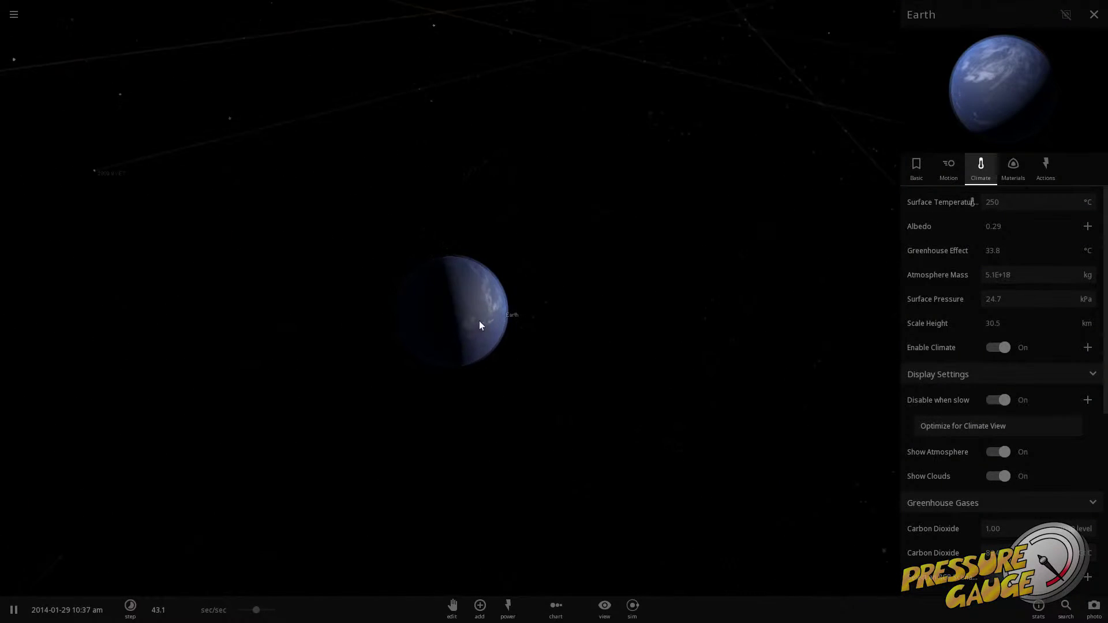
pyautogui.scroll(5, 481, 325)
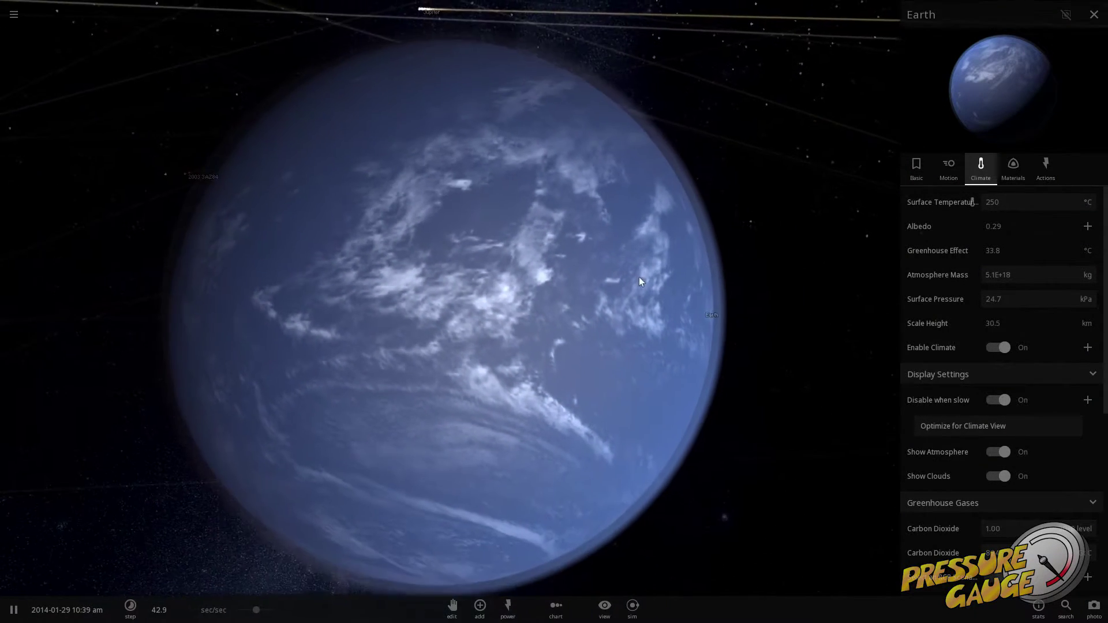
pyautogui.moveTo(639, 282); pyautogui.dragTo(596, 254)
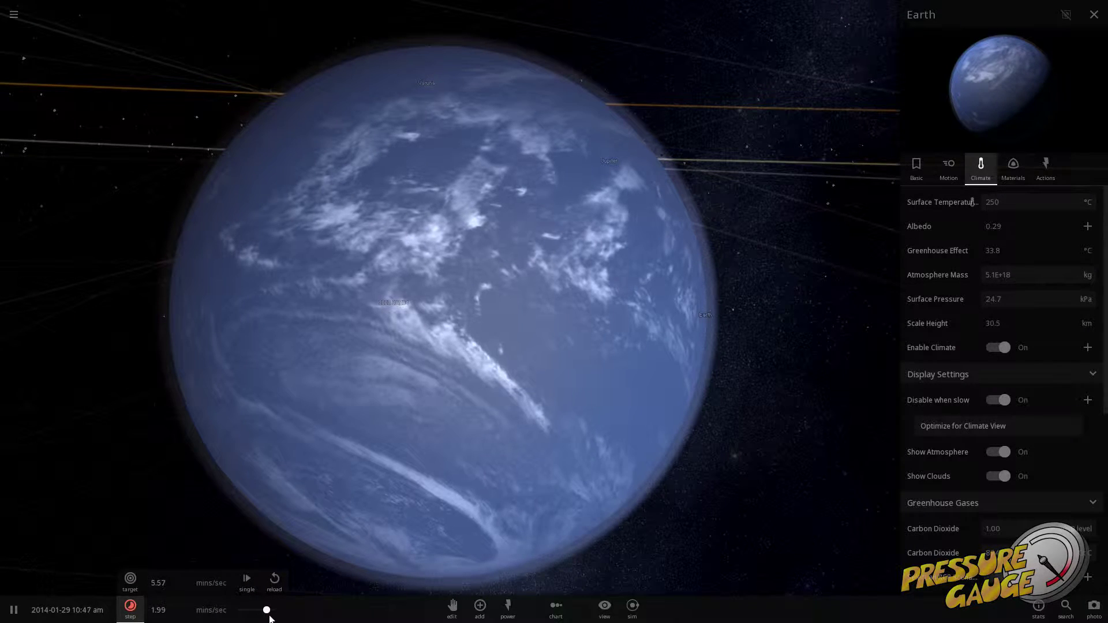
pyautogui.moveTo(268, 617); pyautogui.dragTo(256, 610)
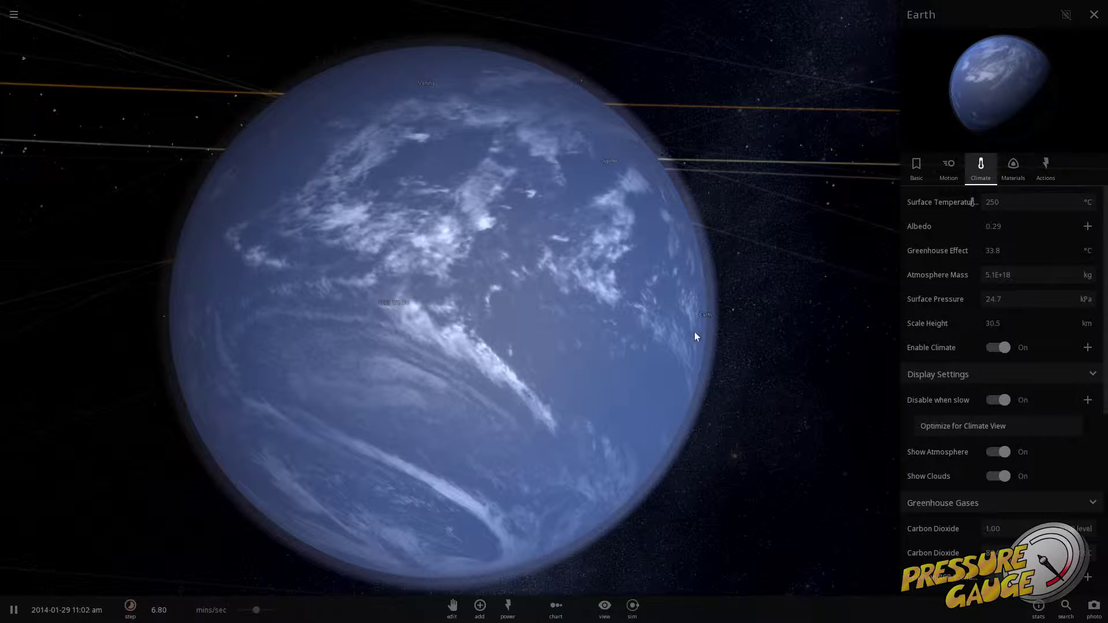
pyautogui.moveTo(646, 286); pyautogui.dragTo(530, 329)
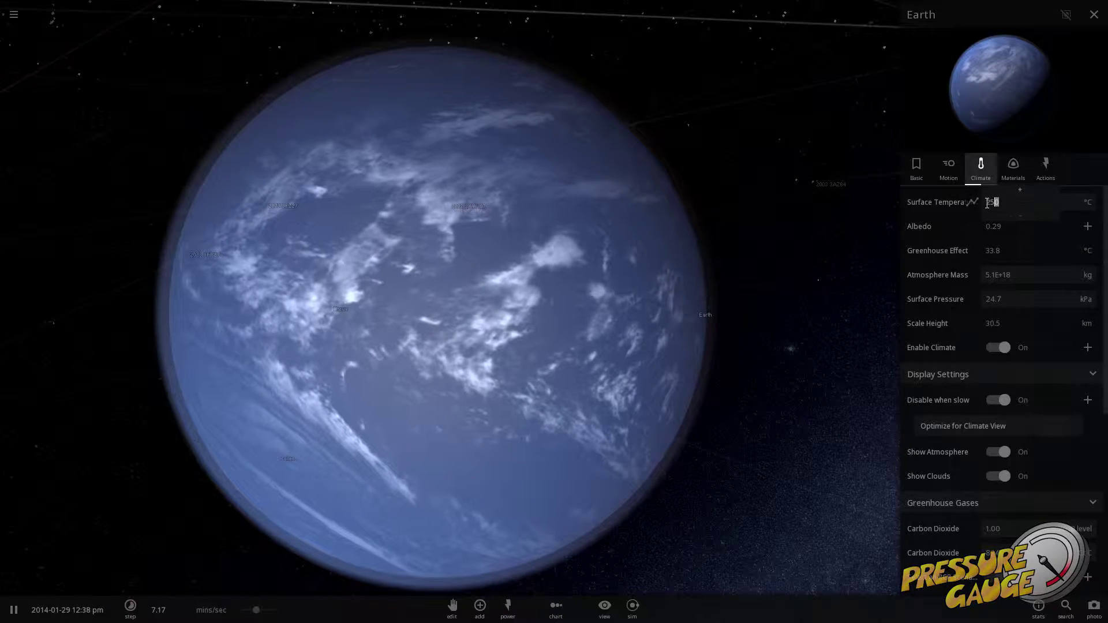
# - Set Earth's surface temperature to 1000 °C, boiling the oceans off the continents
pyautogui.click(982, 203)
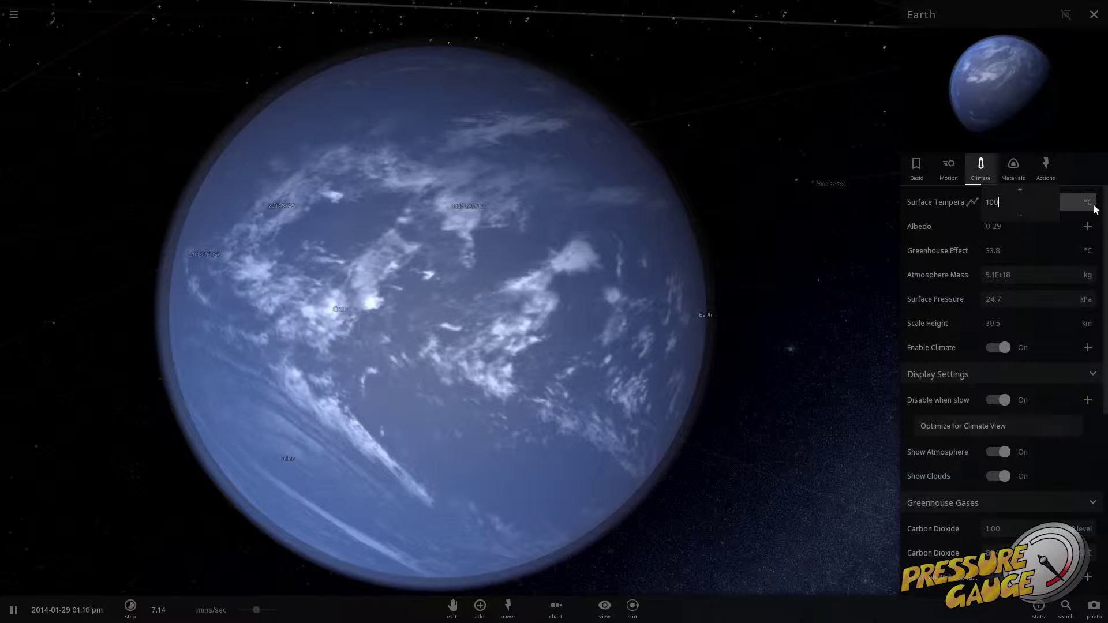
pyautogui.press('Tab')
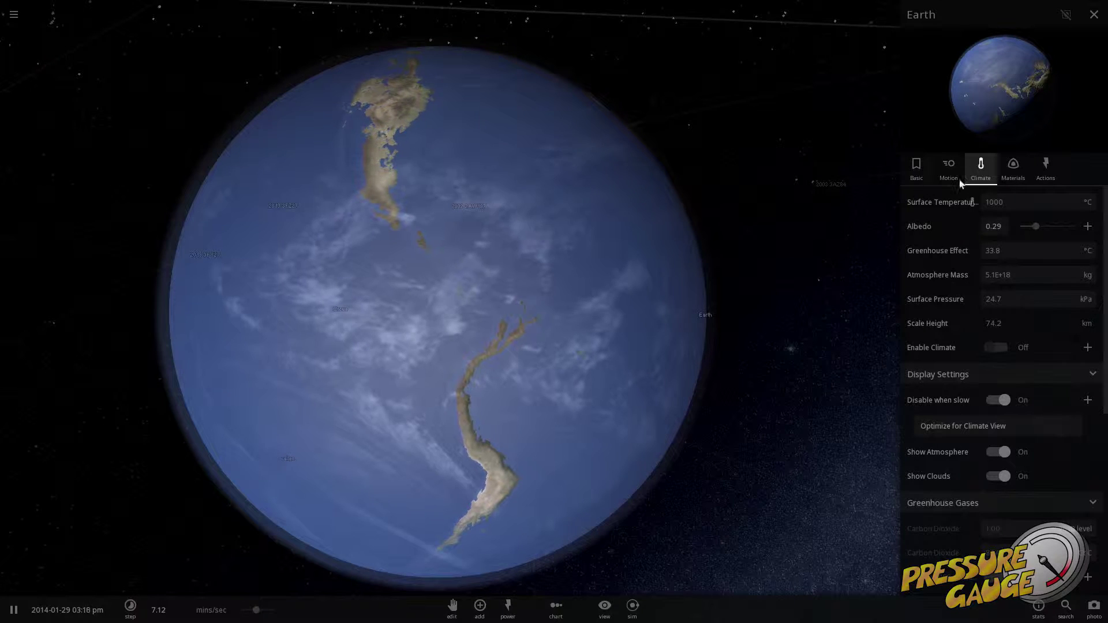
pyautogui.click(1013, 173)
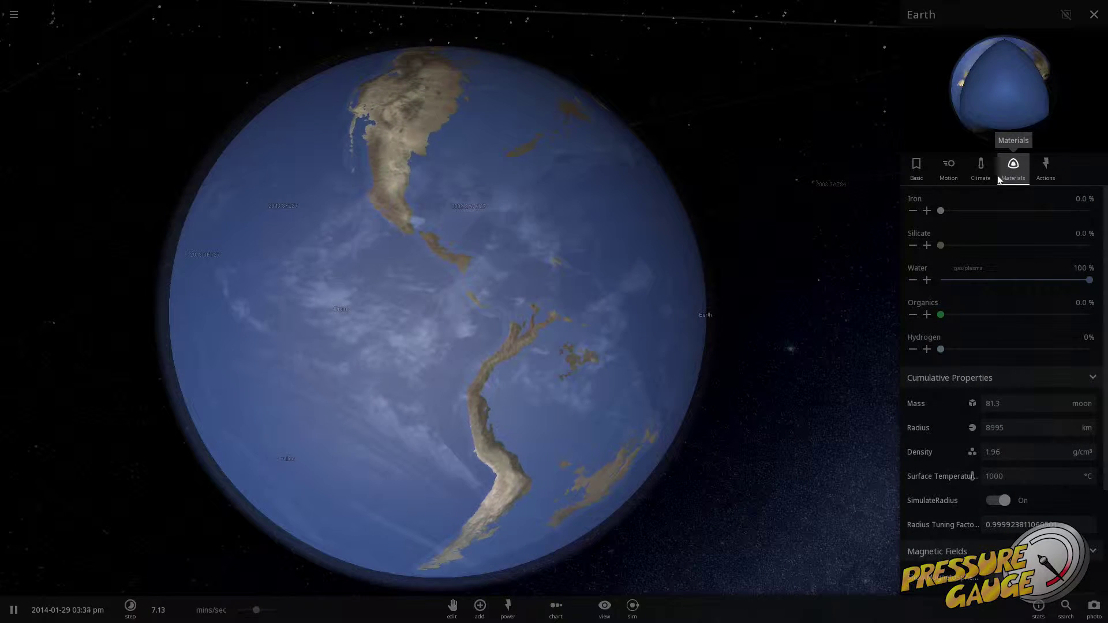
# - In the Basic tab, drag Earth's surface temperature down to 100 °C, viewing North America
pyautogui.click(937, 171)
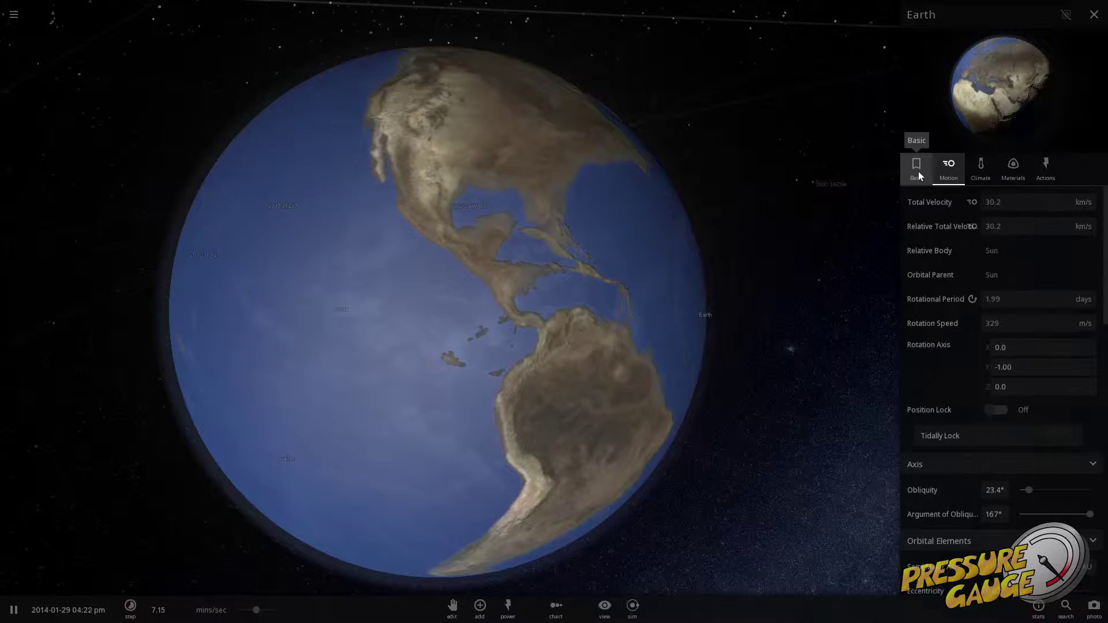
pyautogui.click(918, 172)
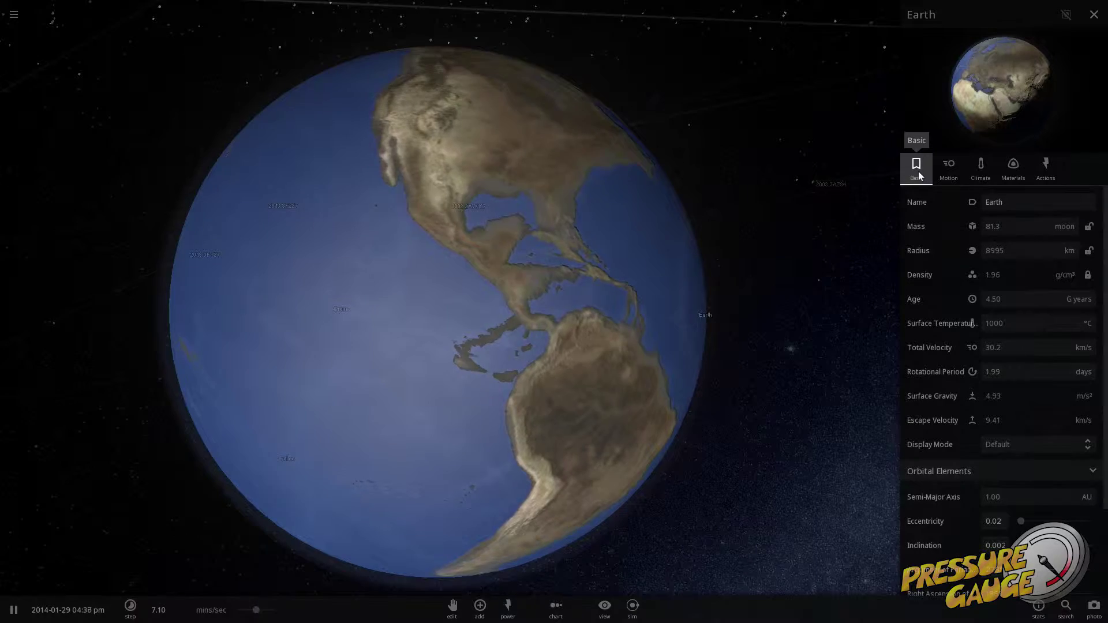
pyautogui.moveTo(652, 264)
pyautogui.mouseDown()
pyautogui.moveTo(225, 249)
pyautogui.moveTo(2, 260)
pyautogui.moveTo(444, 181)
pyautogui.moveTo(416, 199)
pyautogui.moveTo(272, 191)
pyautogui.moveTo(195, 171)
pyautogui.moveTo(129, 181)
pyautogui.mouseUp()
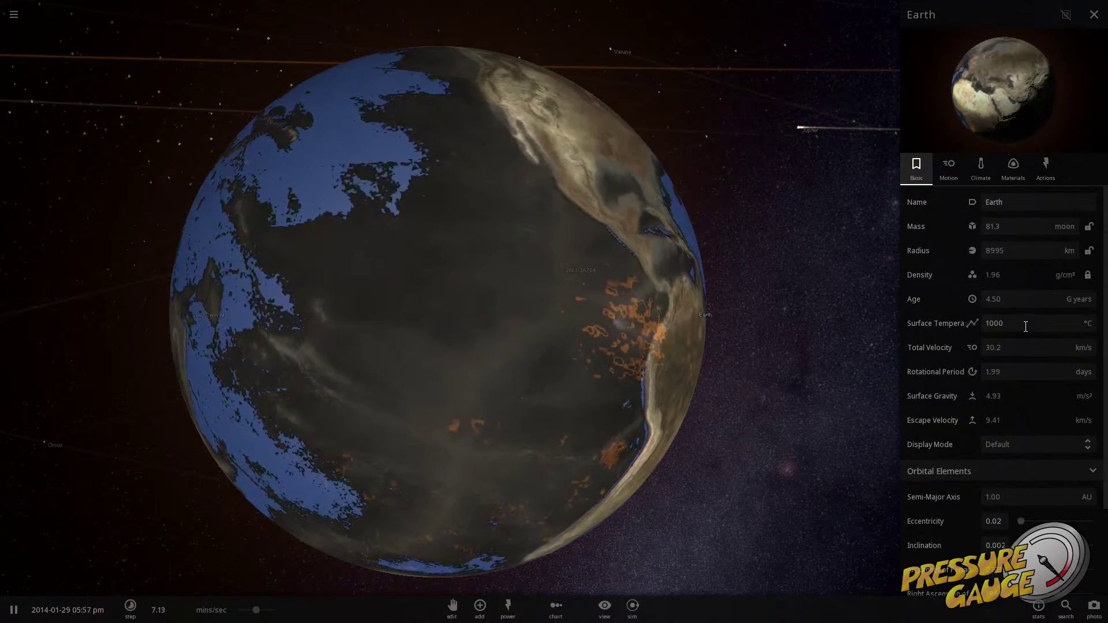
pyautogui.moveTo(1025, 326); pyautogui.dragTo(967, 321)
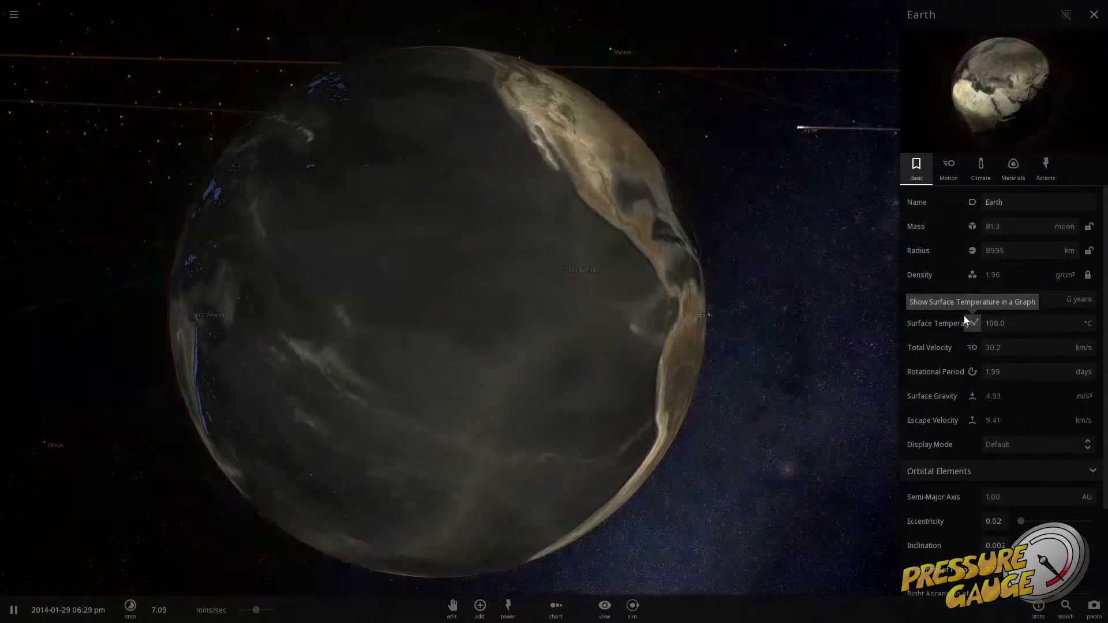
pyautogui.moveTo(719, 278); pyautogui.dragTo(481, 312)
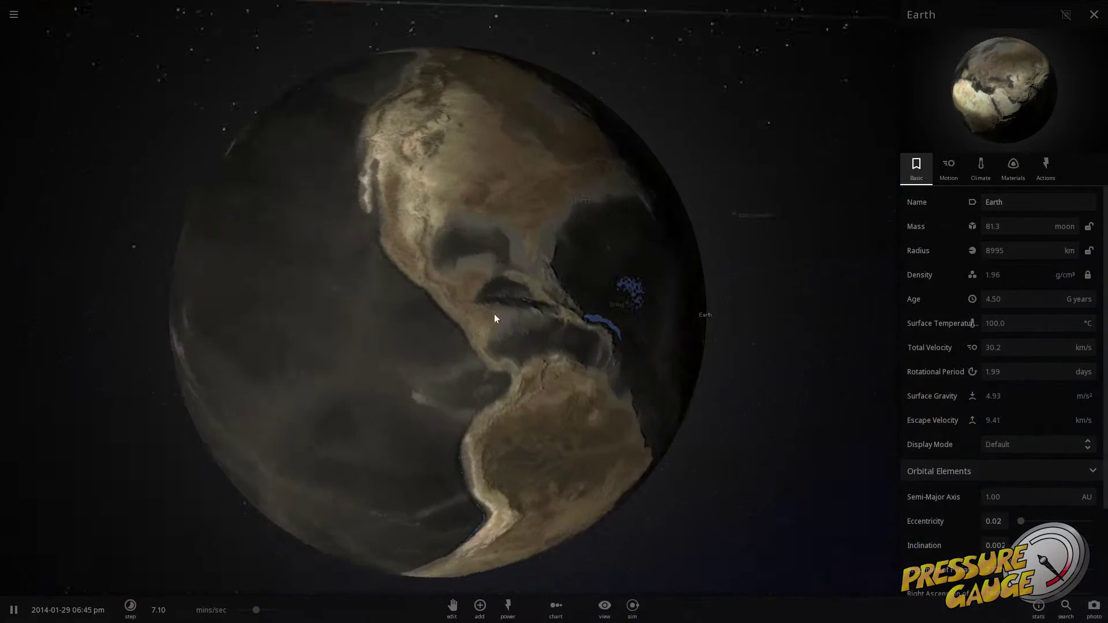
# - Set Earth's surface temperature to 500 °C and turn the Americas toward the camera
pyautogui.click(1001, 321)
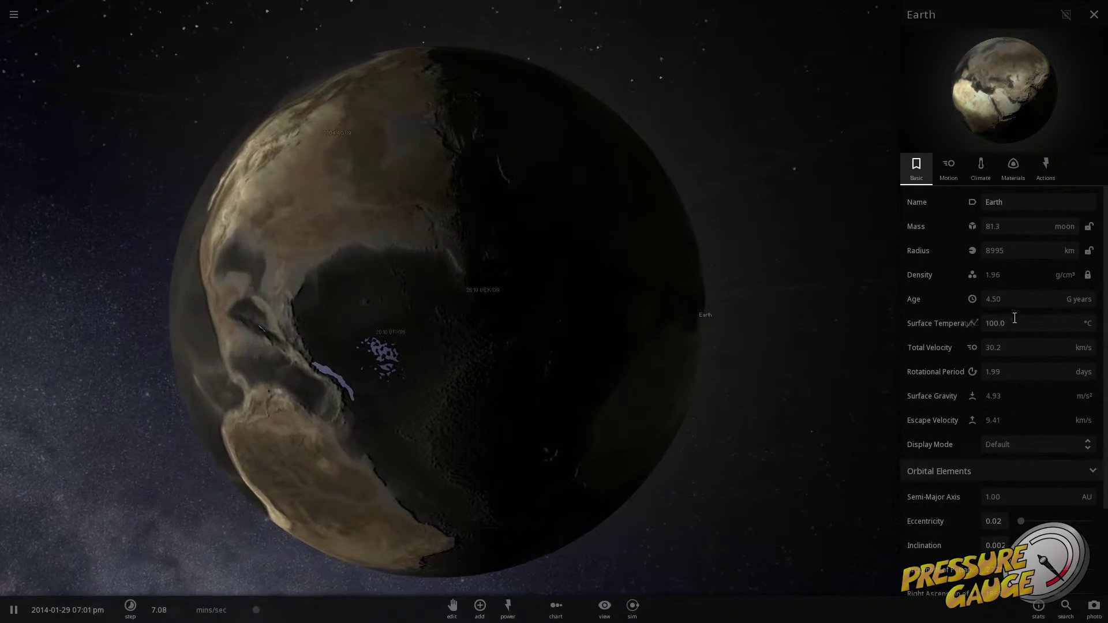
pyautogui.write('1')
pyautogui.write('500')
pyautogui.press('Return')
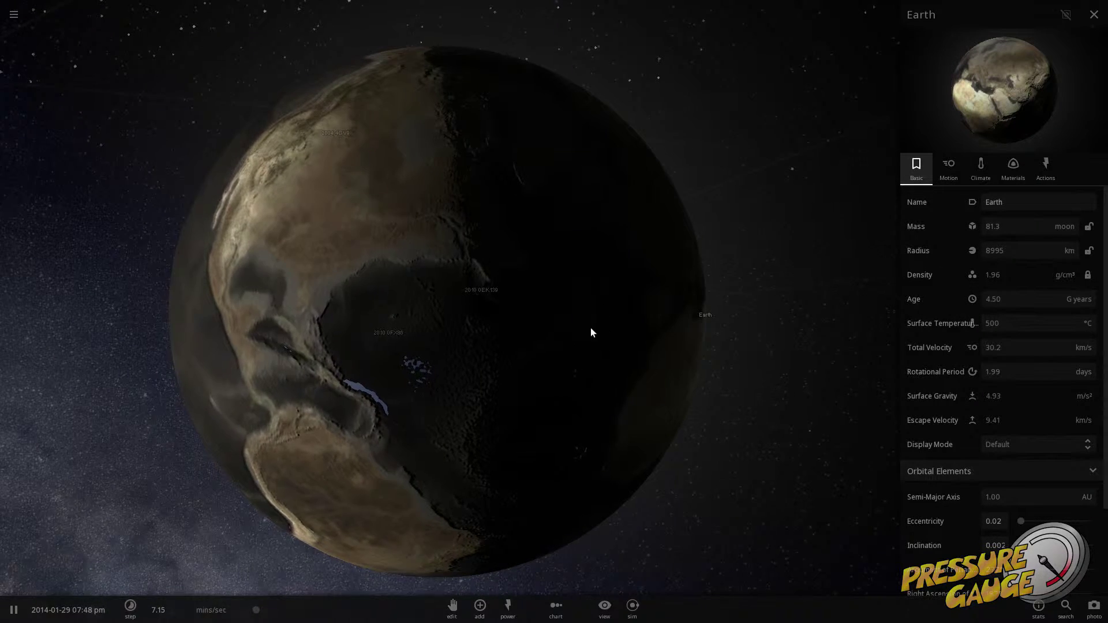
pyautogui.moveTo(587, 324); pyautogui.dragTo(648, 313)
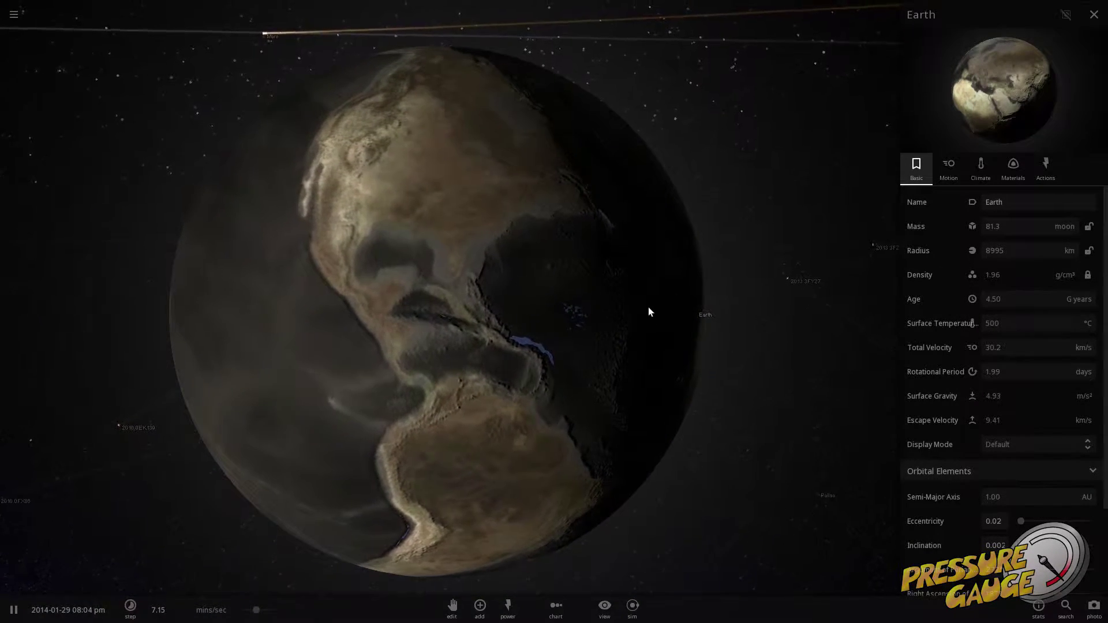
pyautogui.moveTo(649, 307)
pyautogui.mouseDown()
pyautogui.moveTo(678, 305)
pyautogui.moveTo(319, 278)
pyautogui.moveTo(415, 290)
pyautogui.moveTo(359, 285)
pyautogui.moveTo(422, 269)
pyautogui.mouseUp()
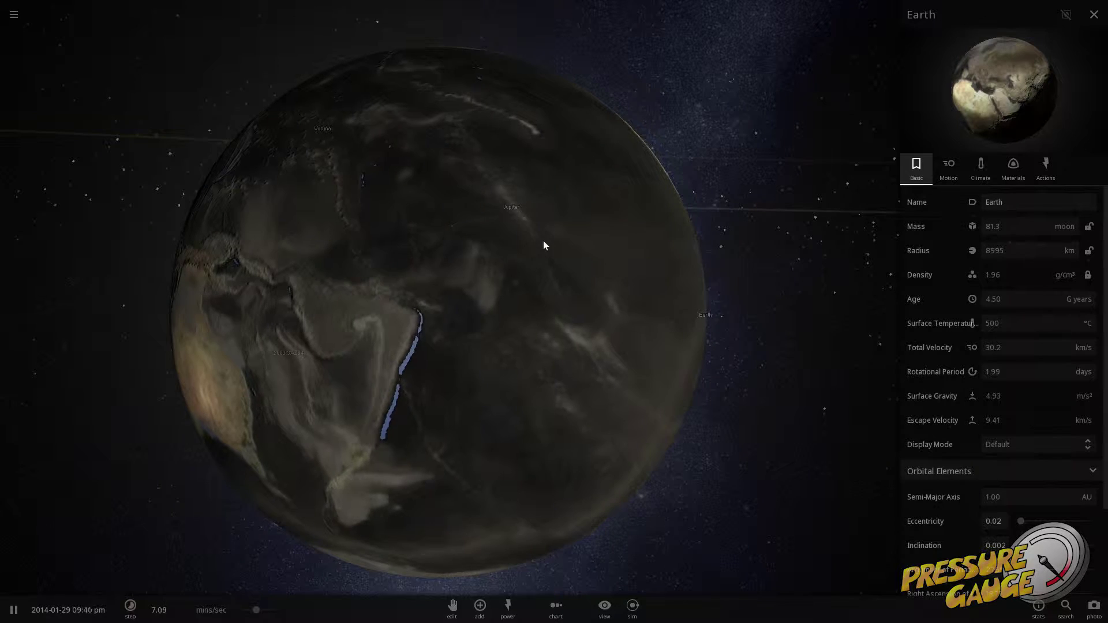
pyautogui.scroll(-5, 543, 241)
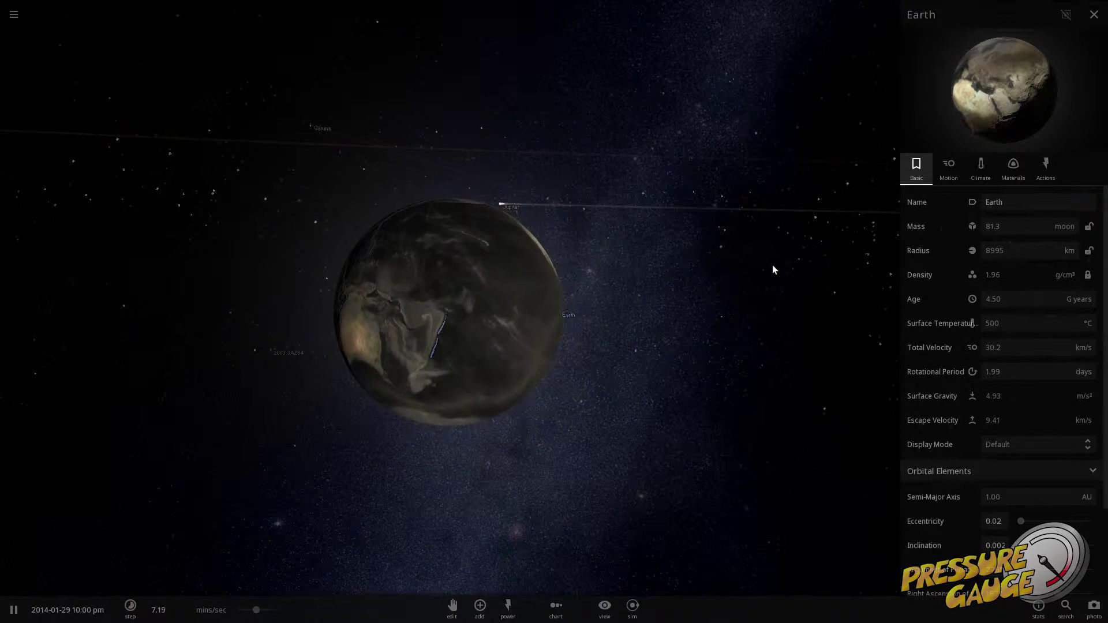
pyautogui.scroll(5, 769, 267)
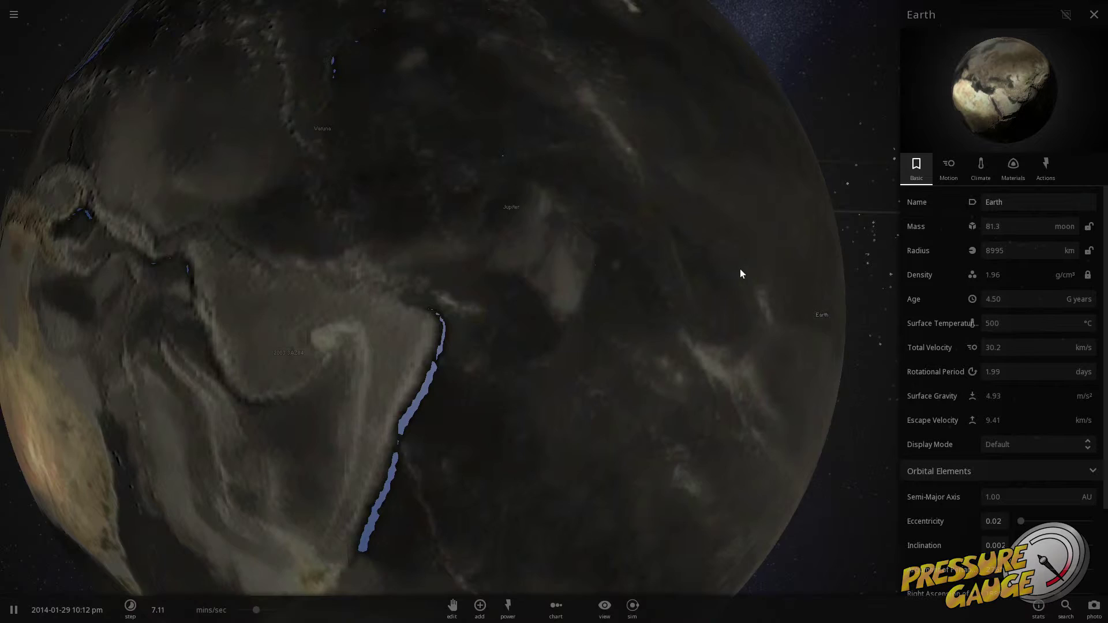
pyautogui.scroll(-5, 740, 274)
pyautogui.scroll(5, 741, 273)
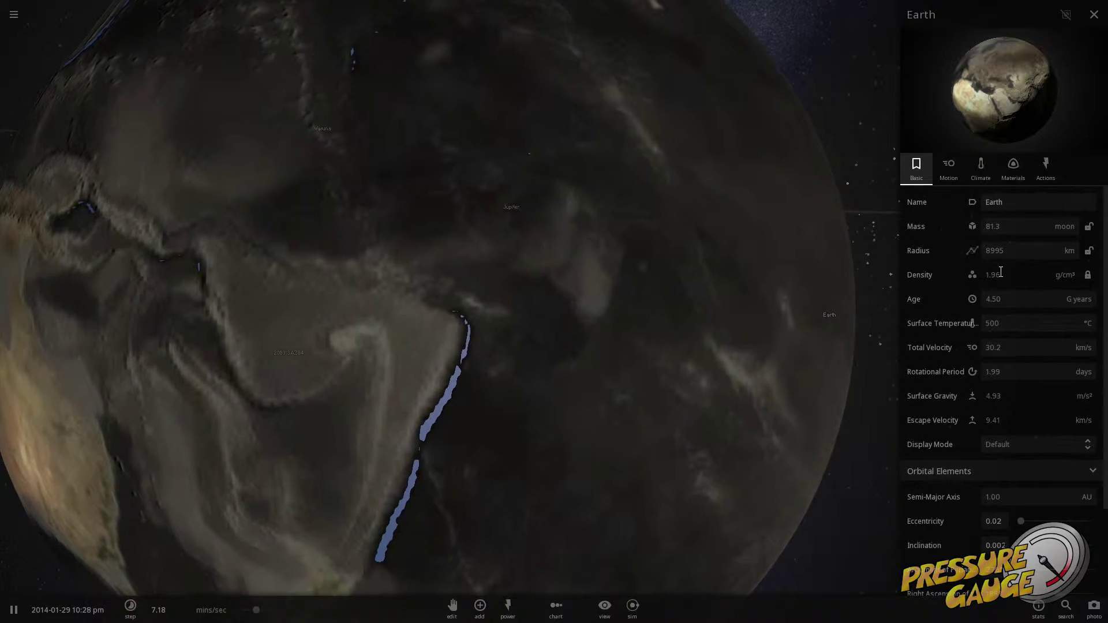
# - Review Earth's orbital elements in the Motion tab, checking the Basic tab in between
pyautogui.click(948, 174)
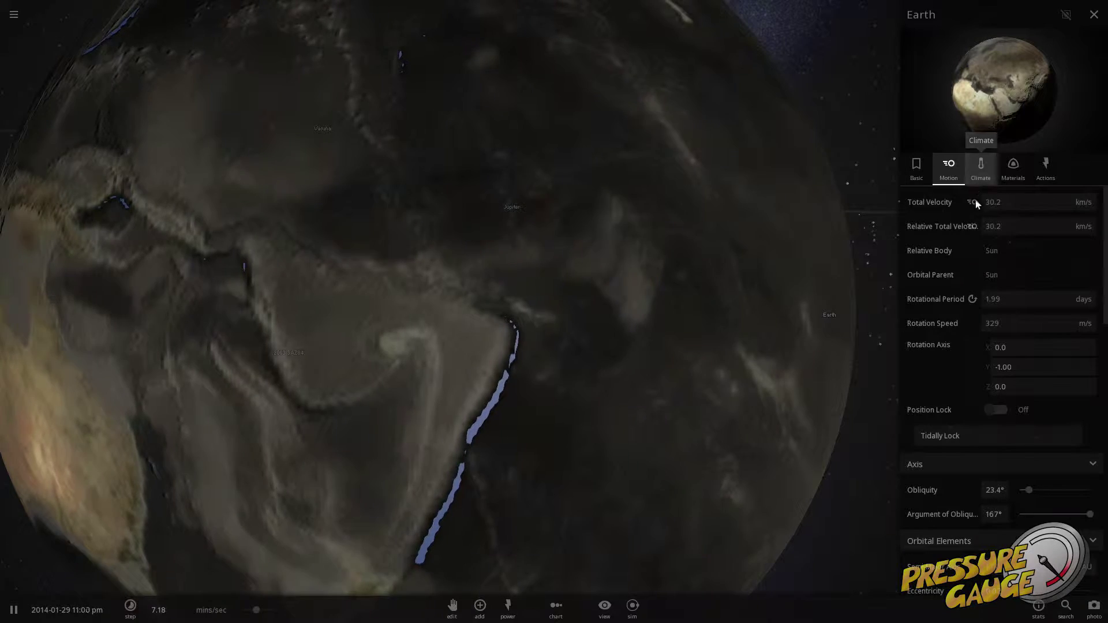
pyautogui.scroll(-1, 997, 358)
pyautogui.scroll(-3, 995, 360)
pyautogui.scroll(-1, 991, 350)
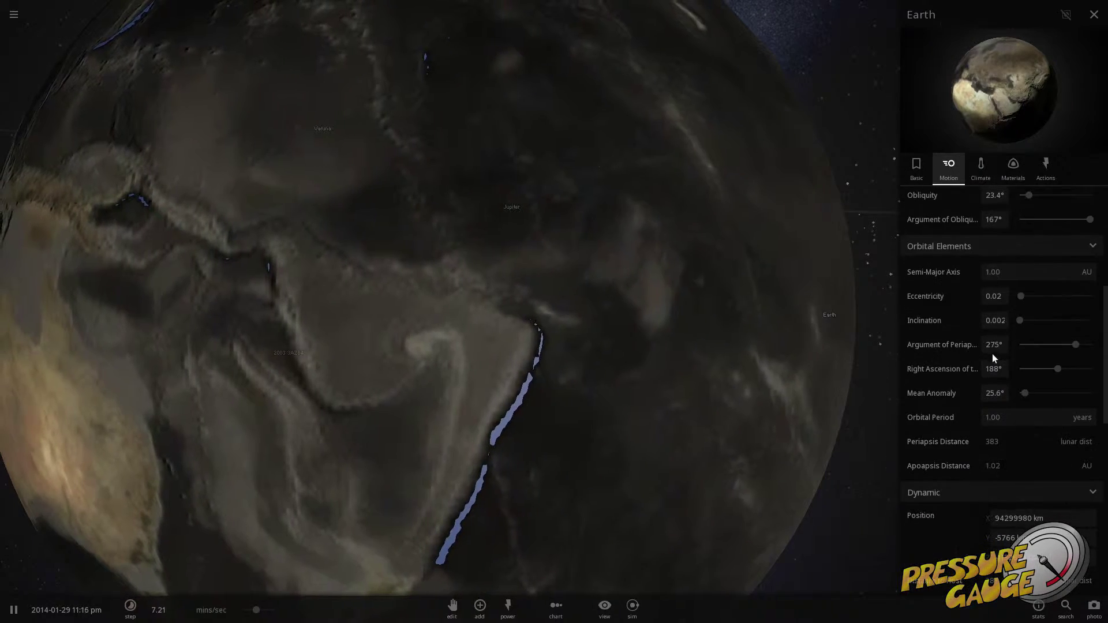
pyautogui.scroll(-5, 763, 308)
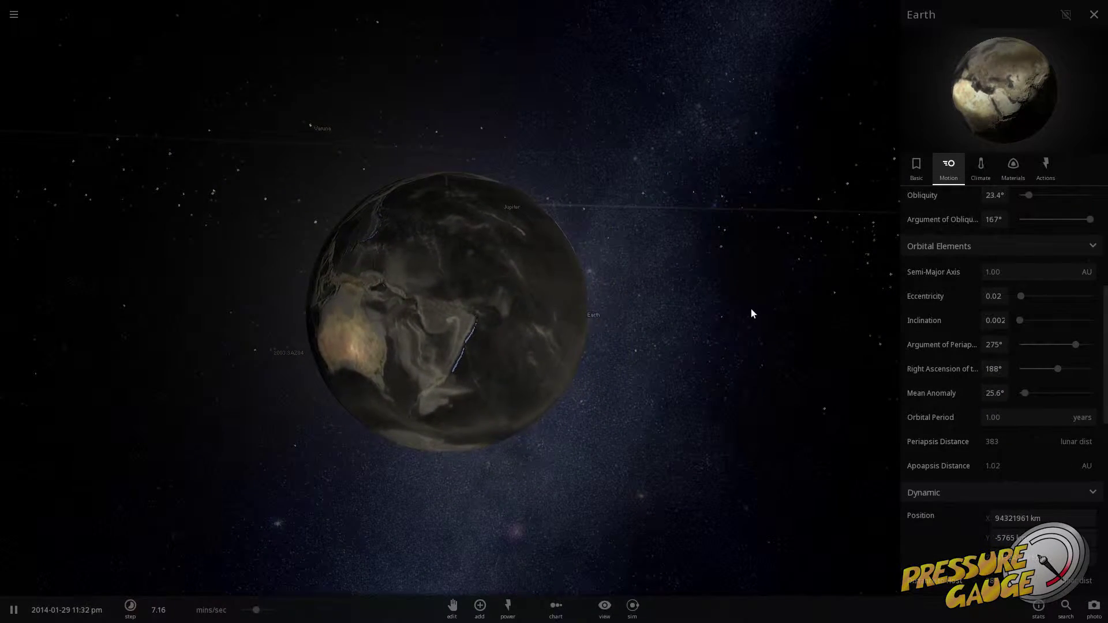
pyautogui.scroll(5, 750, 309)
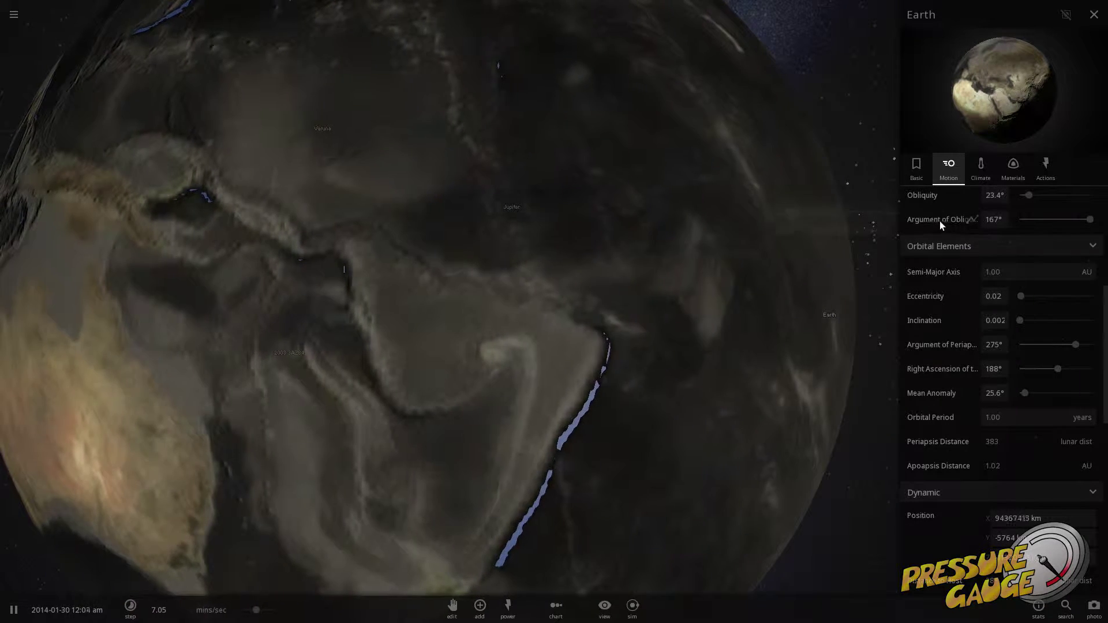
pyautogui.click(925, 179)
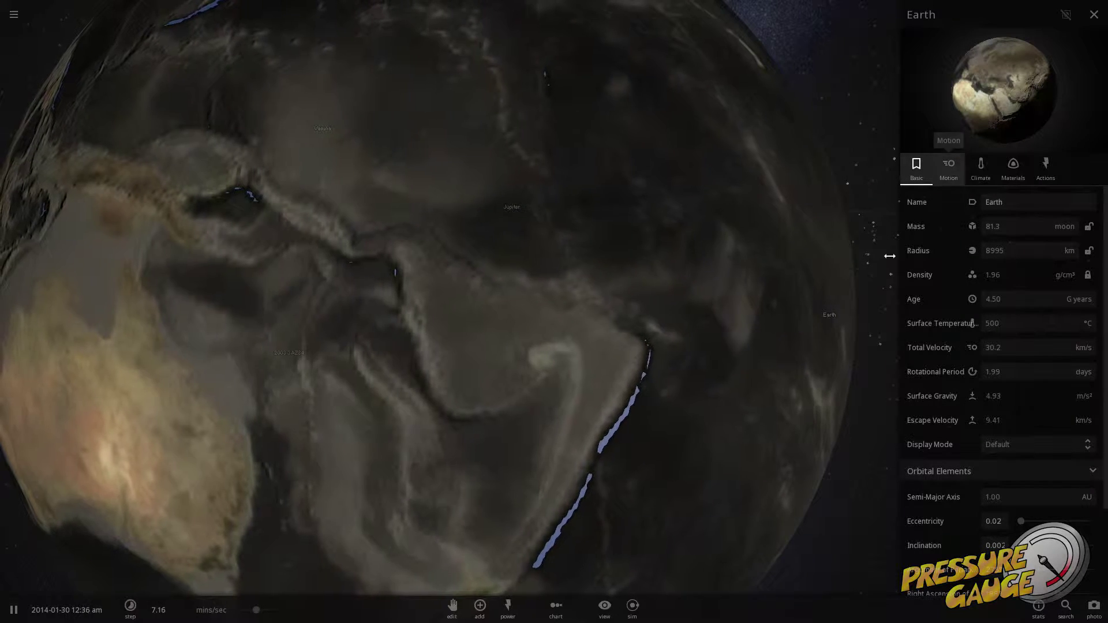
pyautogui.scroll(-3, 856, 278)
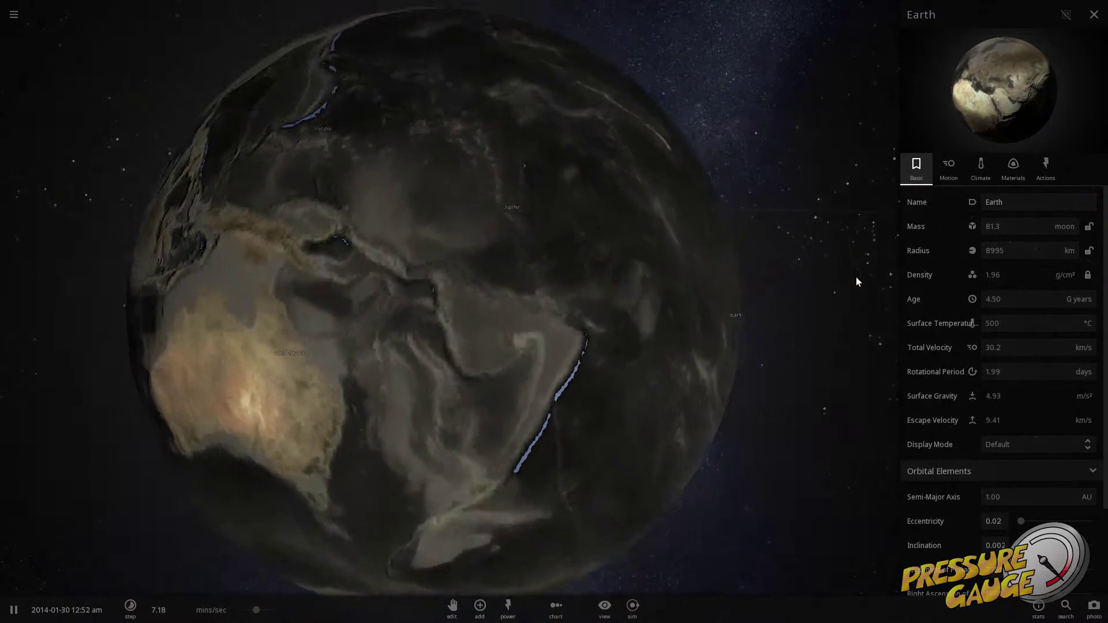
pyautogui.scroll(-2, 856, 277)
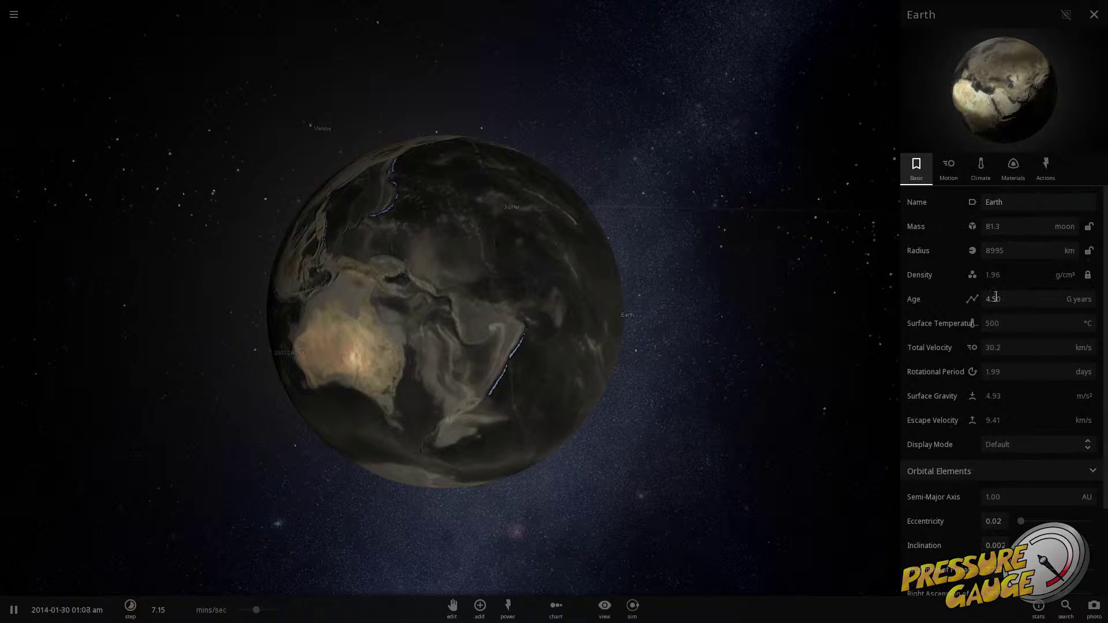
pyautogui.scroll(-2, 965, 338)
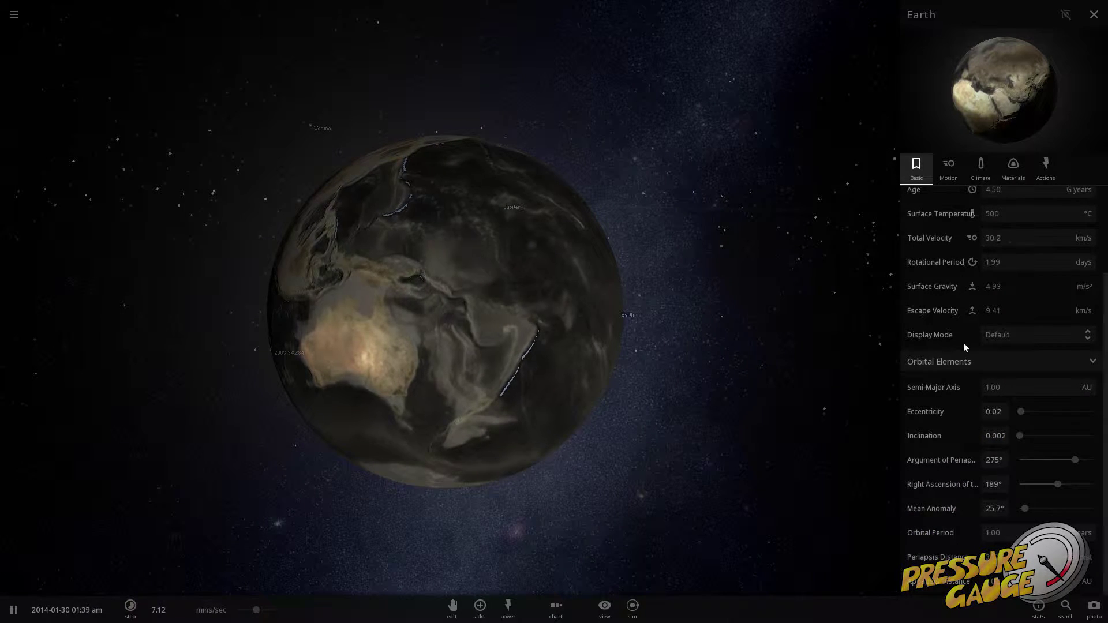
pyautogui.scroll(3, 964, 344)
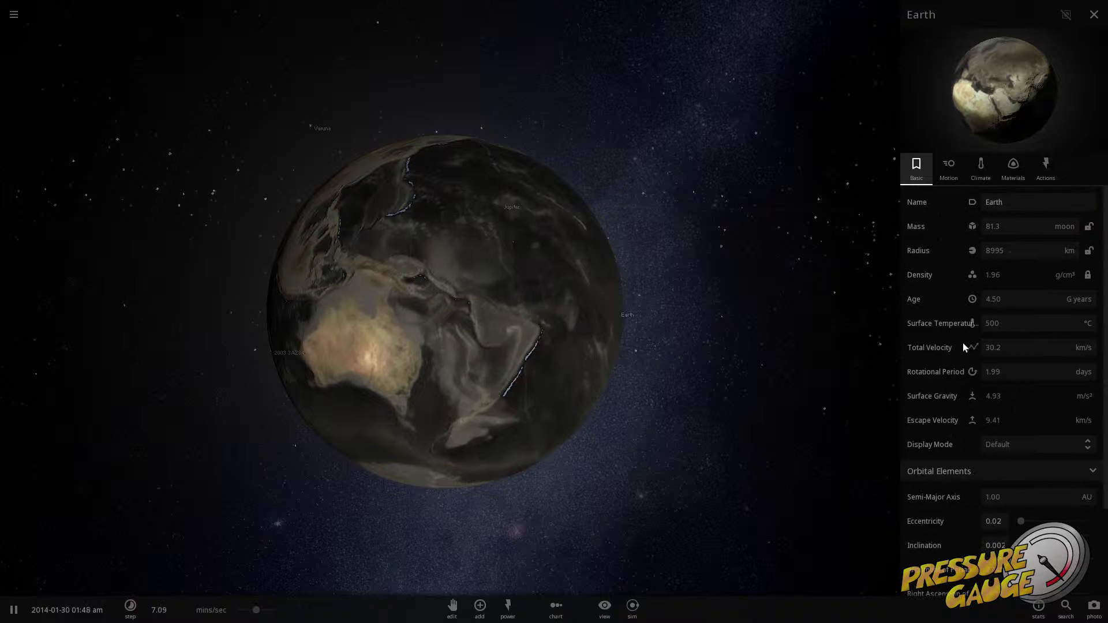
pyautogui.click(954, 178)
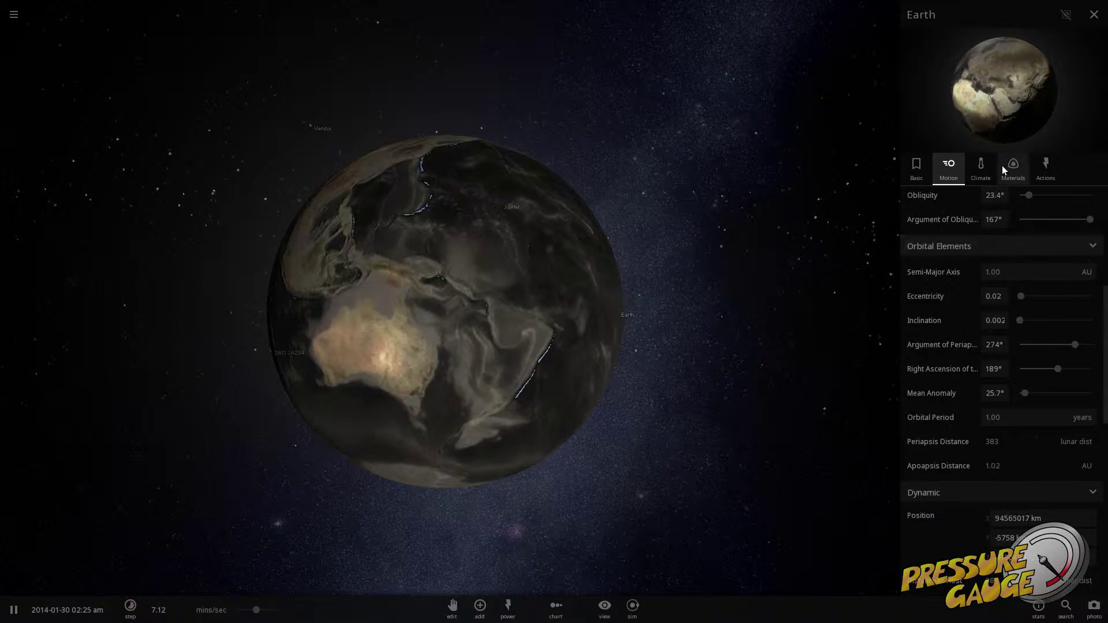
# - Inspect Earth's 100% water makeup by rotating the interior cutaway preview
pyautogui.click(1005, 167)
pyautogui.click(1011, 167)
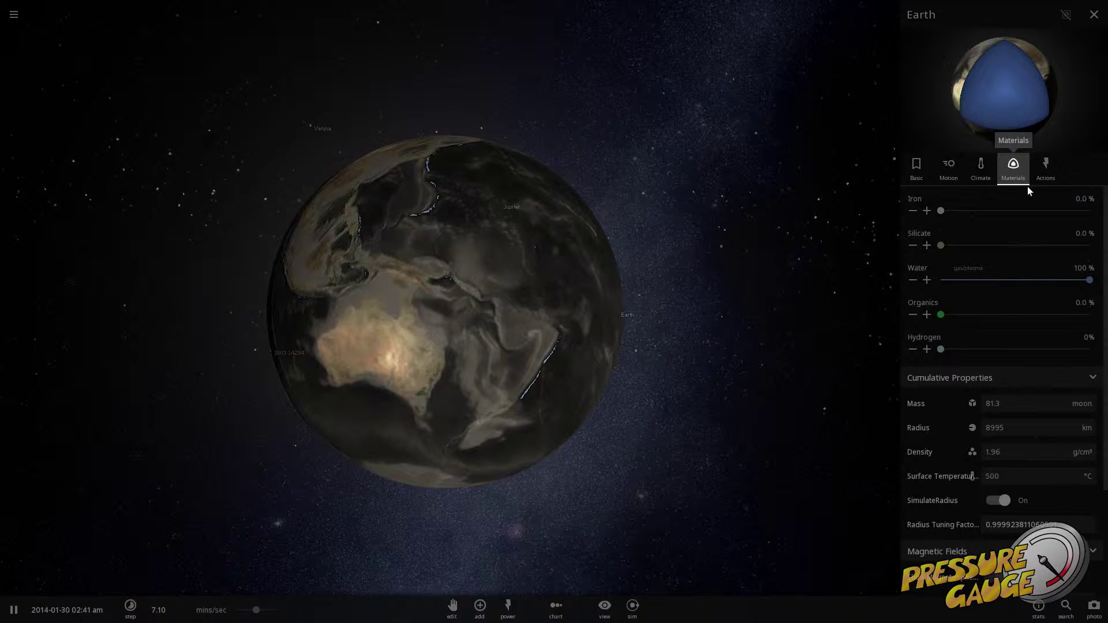
pyautogui.moveTo(1009, 131)
pyautogui.mouseDown()
pyautogui.moveTo(954, 149)
pyautogui.moveTo(1041, 100)
pyautogui.moveTo(999, 120)
pyautogui.mouseUp()
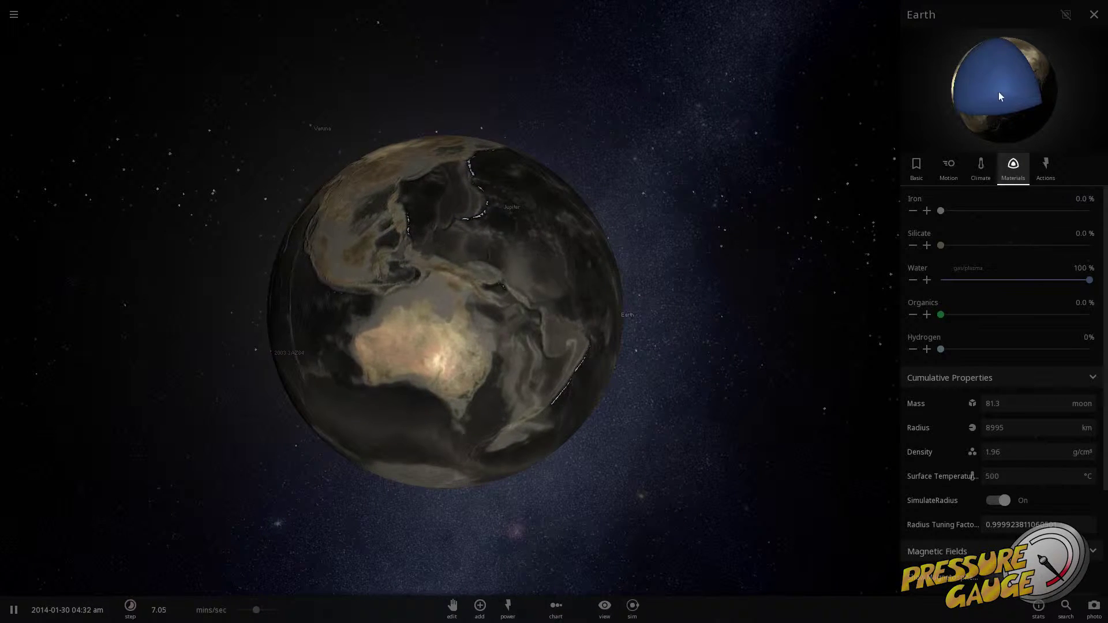
pyautogui.moveTo(1013, 92)
pyautogui.mouseDown()
pyautogui.moveTo(1036, 85)
pyautogui.moveTo(1024, 75)
pyautogui.moveTo(1000, 89)
pyautogui.moveTo(1004, 81)
pyautogui.mouseUp()
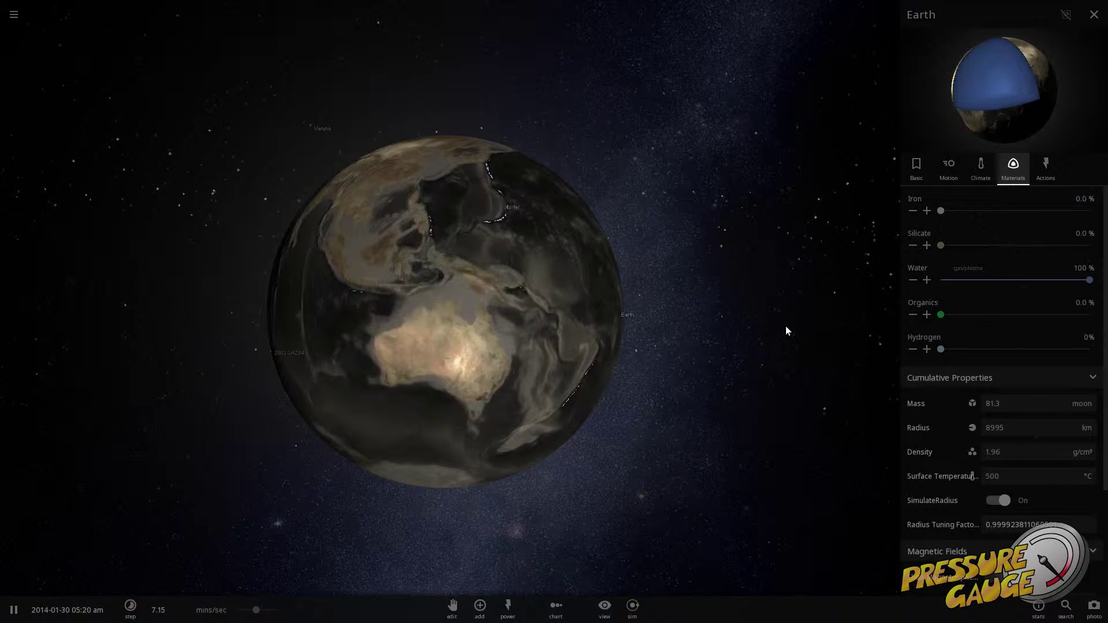
pyautogui.click(926, 169)
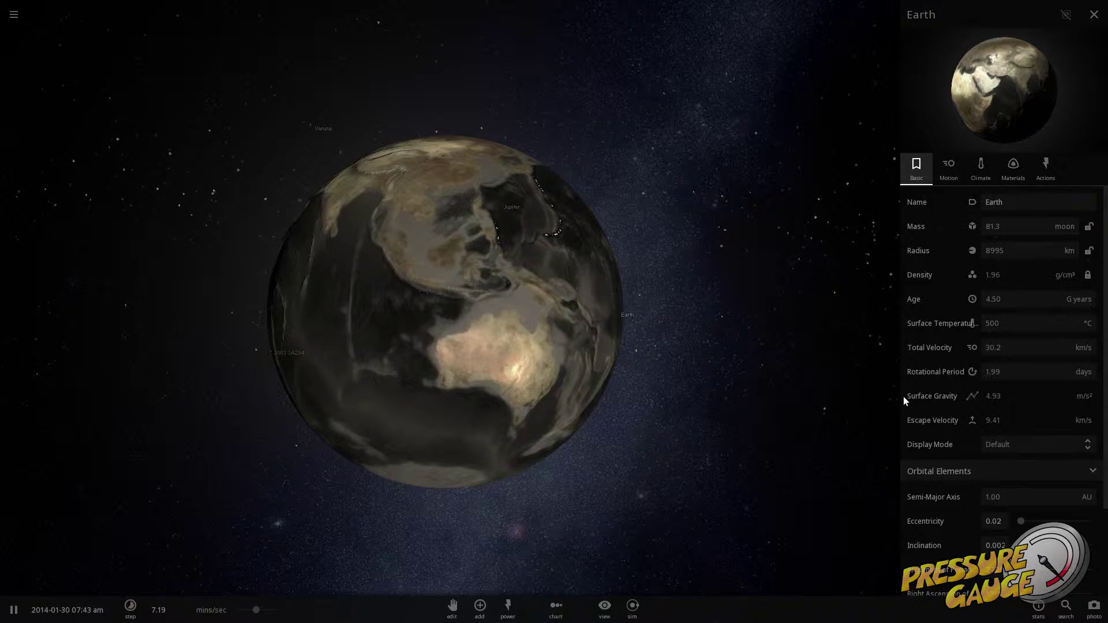
# - Give Earth a galaxy-scale mass, then orbit around the resulting black hole
pyautogui.moveTo(645, 339)
pyautogui.mouseDown()
pyautogui.moveTo(437, 438)
pyautogui.moveTo(251, 367)
pyautogui.mouseUp()
pyautogui.scroll(-5, 408, 303)
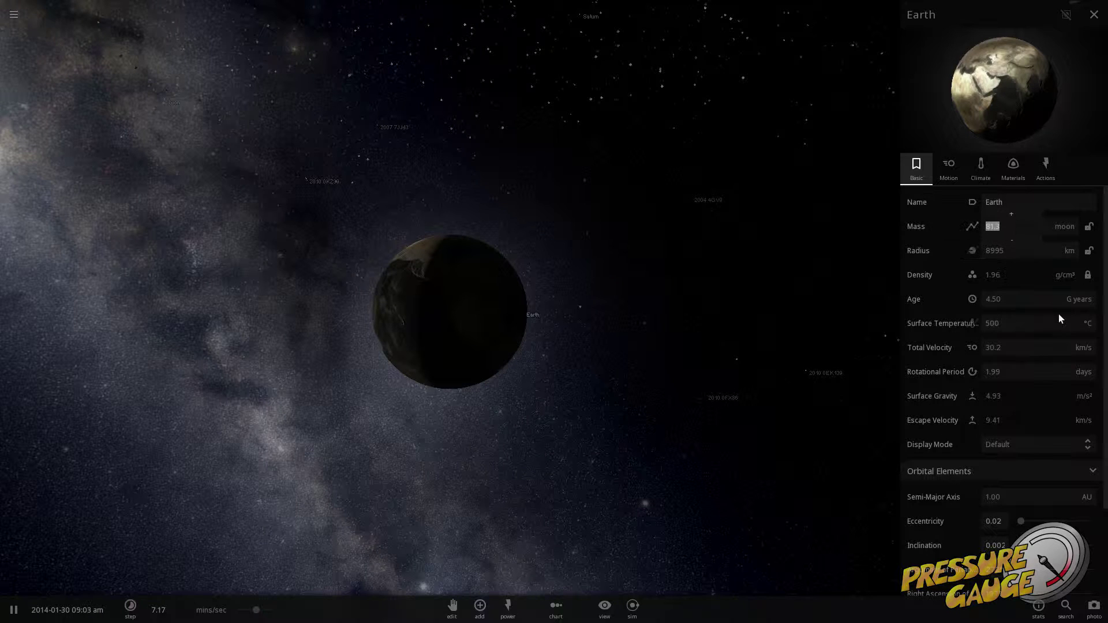
pyautogui.write('1')
pyautogui.write('000000000000')
pyautogui.press('Return')
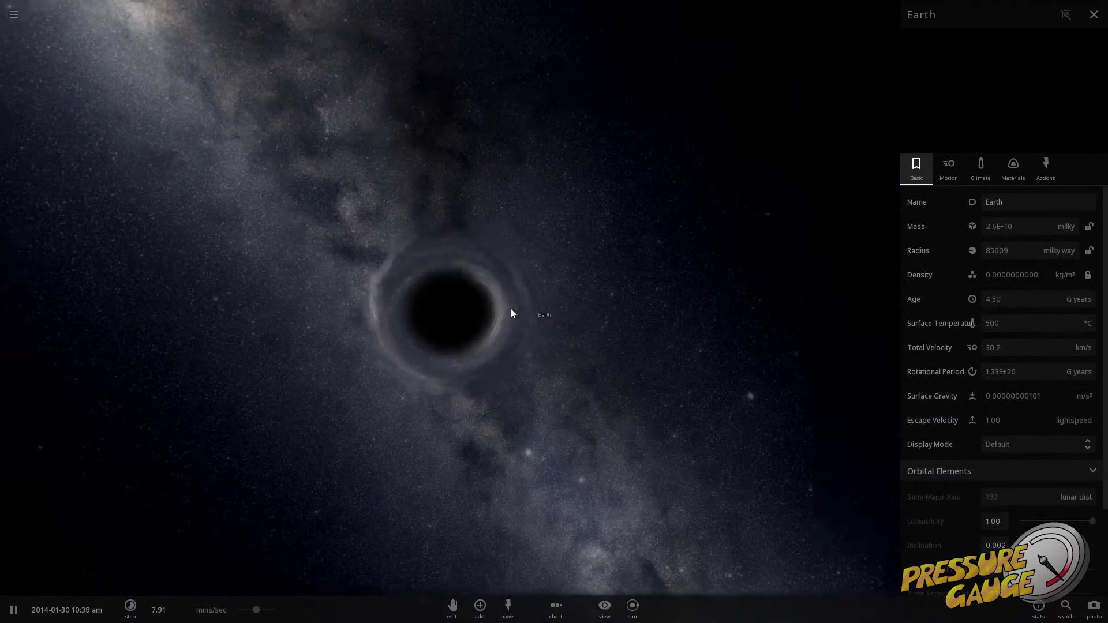
pyautogui.scroll(-5, 486, 316)
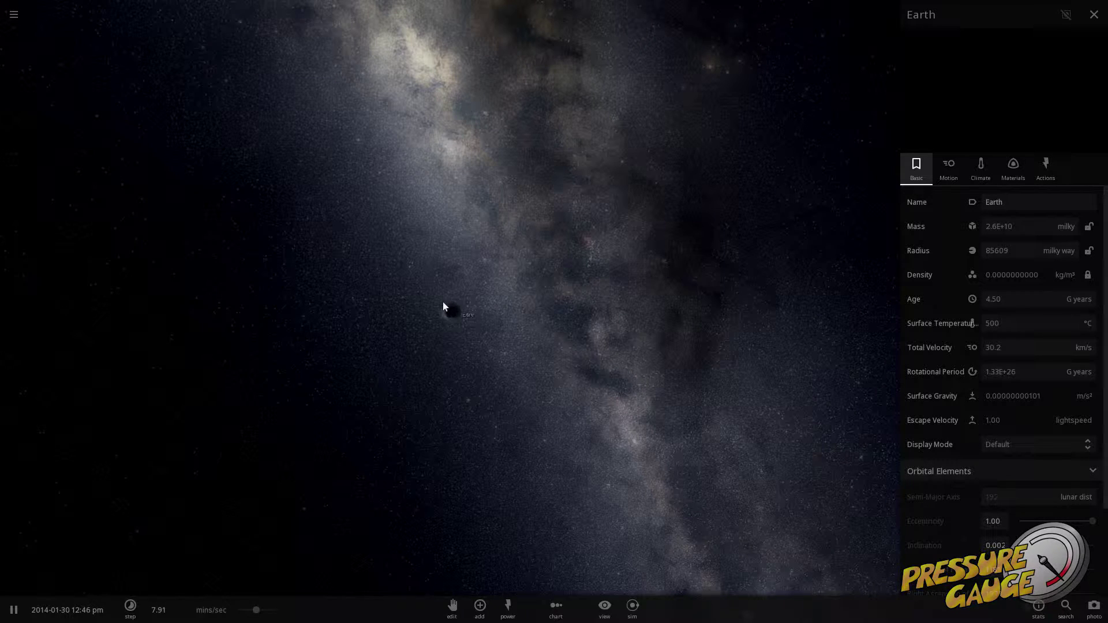
pyautogui.scroll(5, 443, 302)
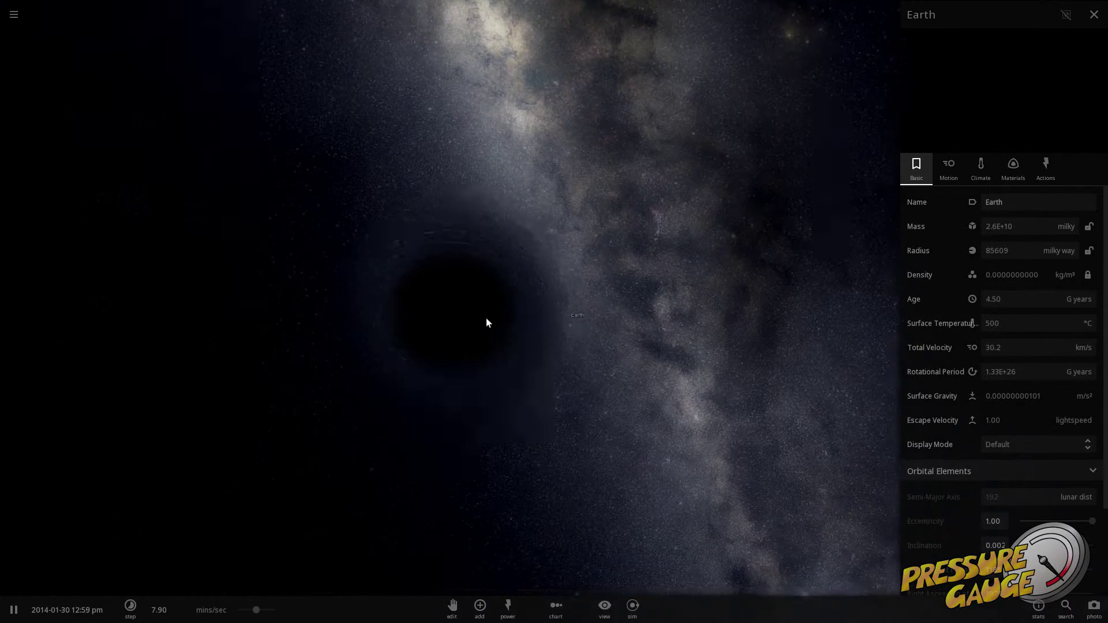
pyautogui.moveTo(486, 322); pyautogui.dragTo(552, 298)
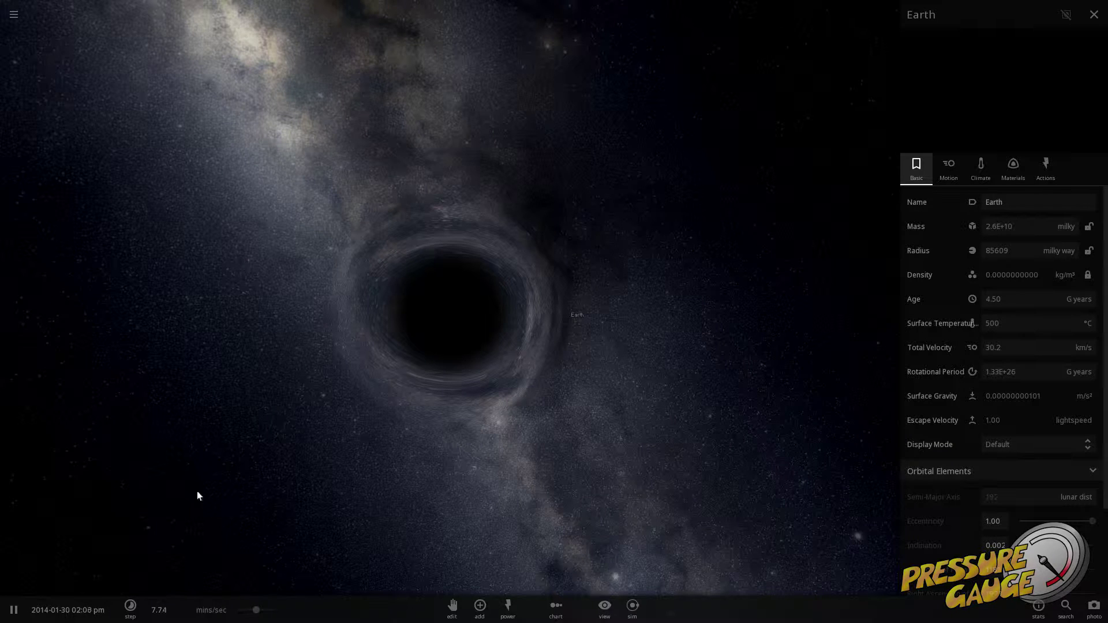
# - Load a scenario from the browser's Planets category, showing a star with one orbit
pyautogui.click(15, 16)
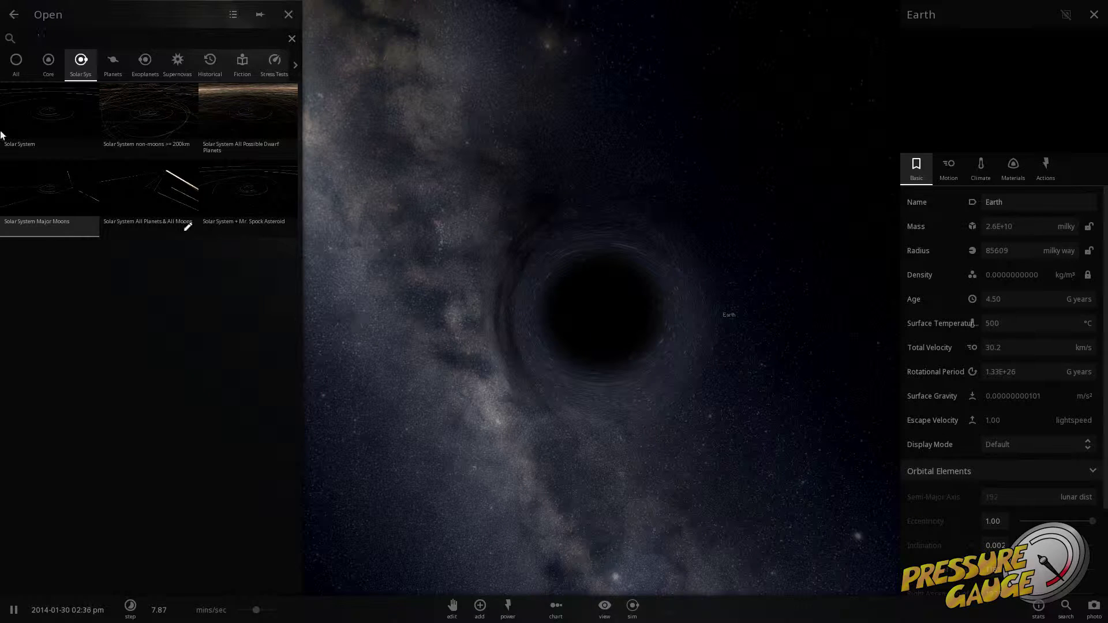
pyautogui.click(15, 67)
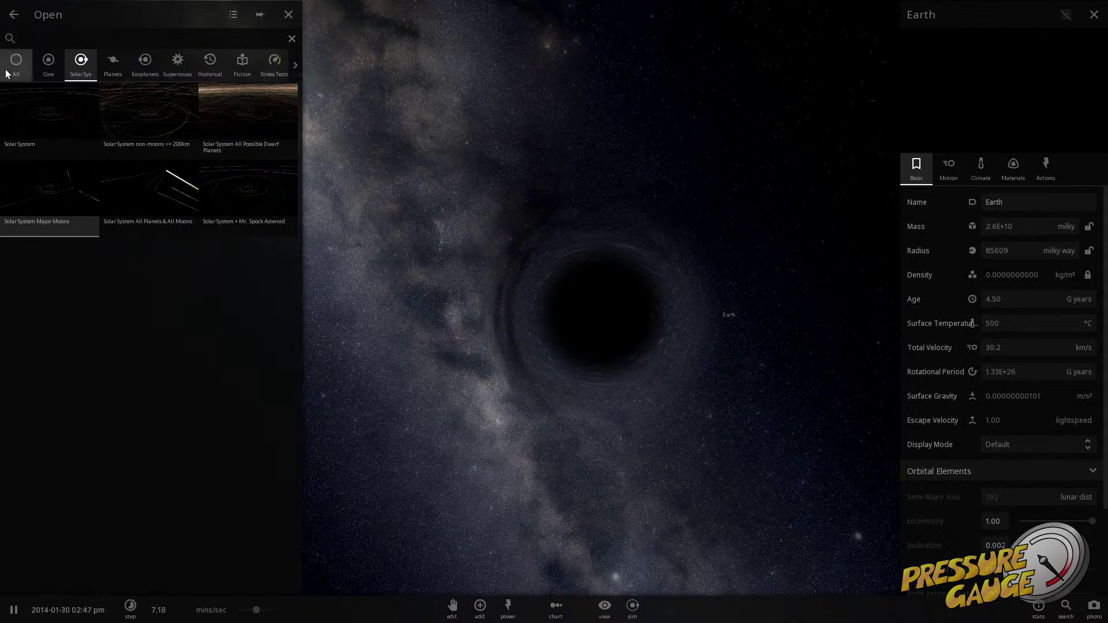
pyautogui.click(105, 76)
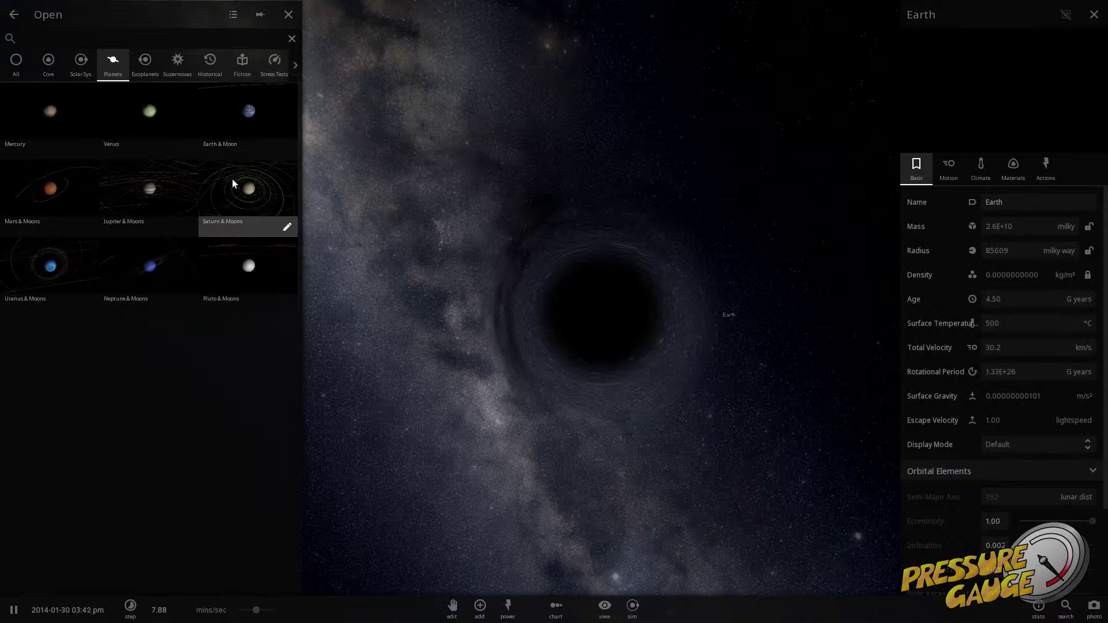
pyautogui.click(180, 203)
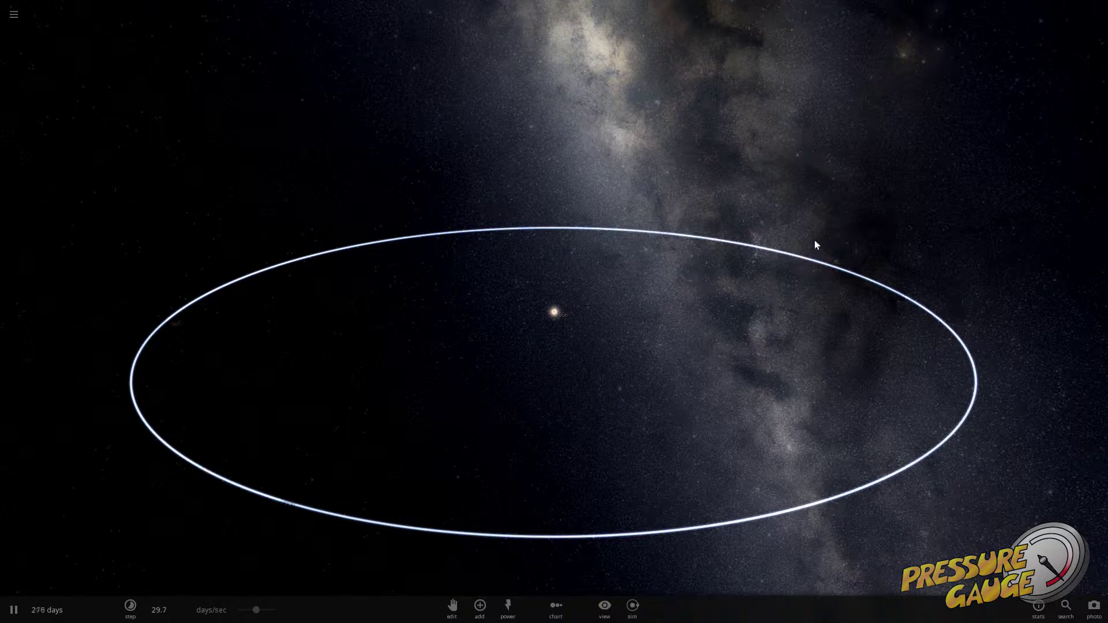
# - Tilt the view, then load Solar System from the browser's Solar Sys category
pyautogui.moveTo(584, 316); pyautogui.dragTo(572, 403)
pyautogui.scroll(-5, 567, 413)
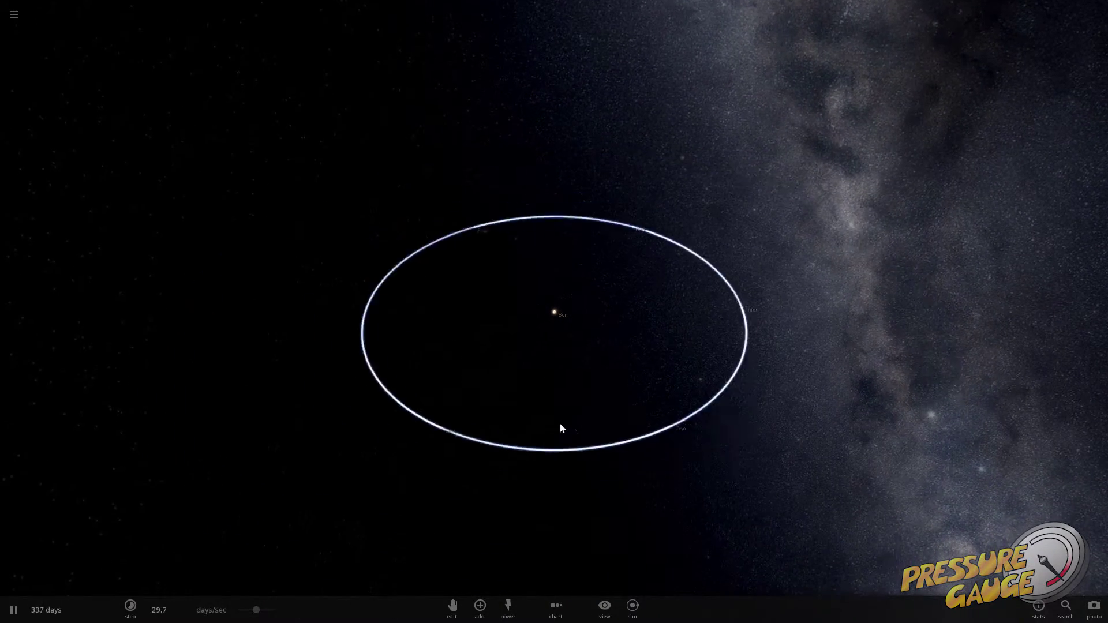
pyautogui.scroll(3, 554, 419)
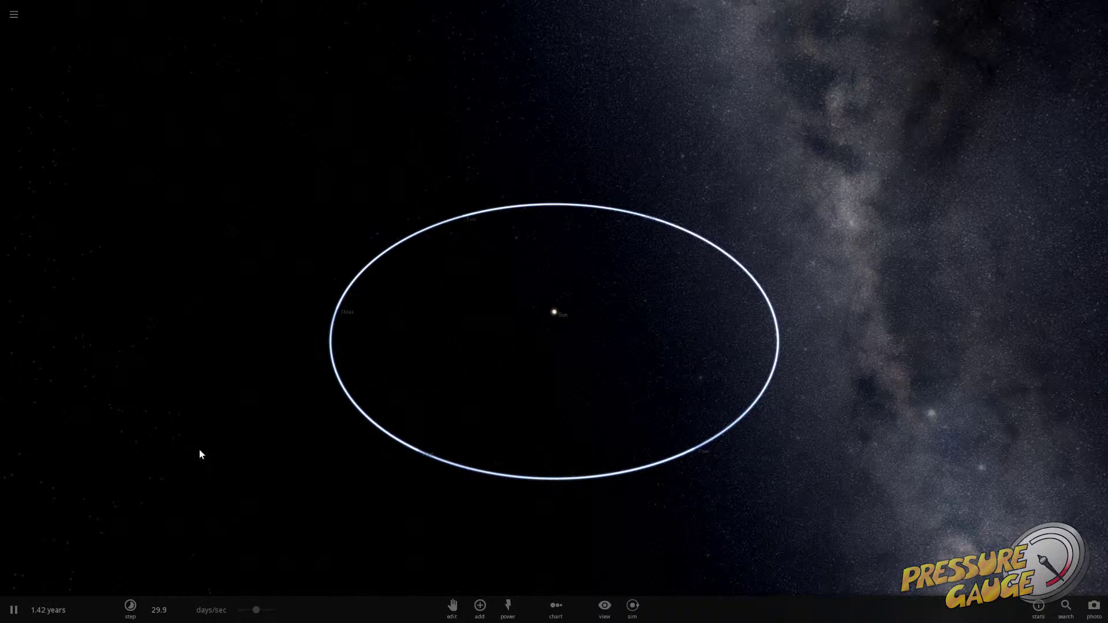
pyautogui.click(14, 14)
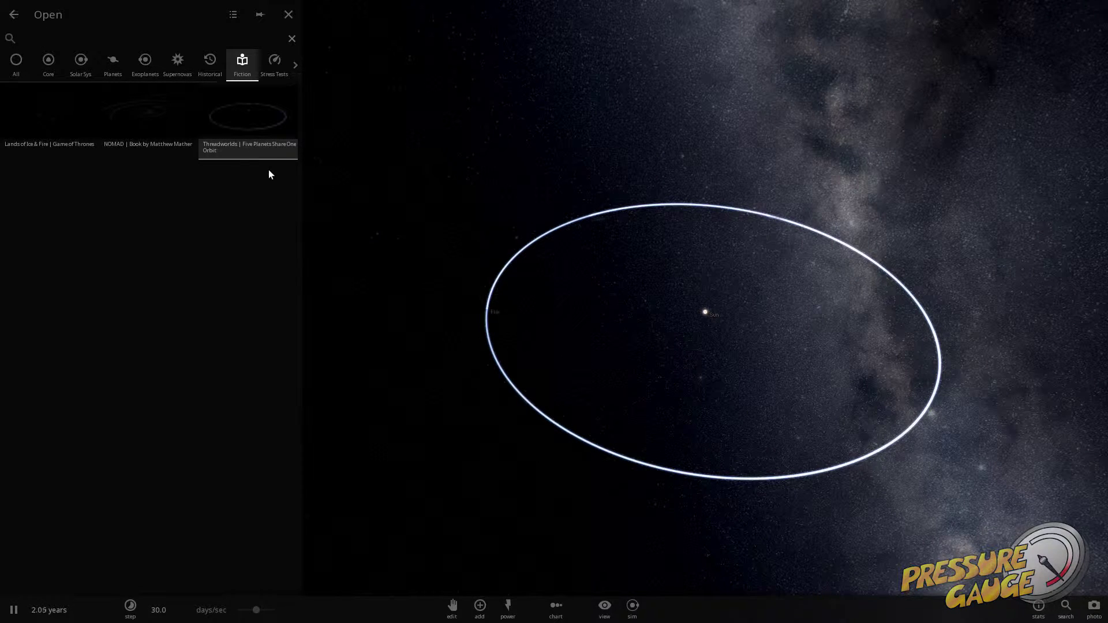
pyautogui.click(83, 60)
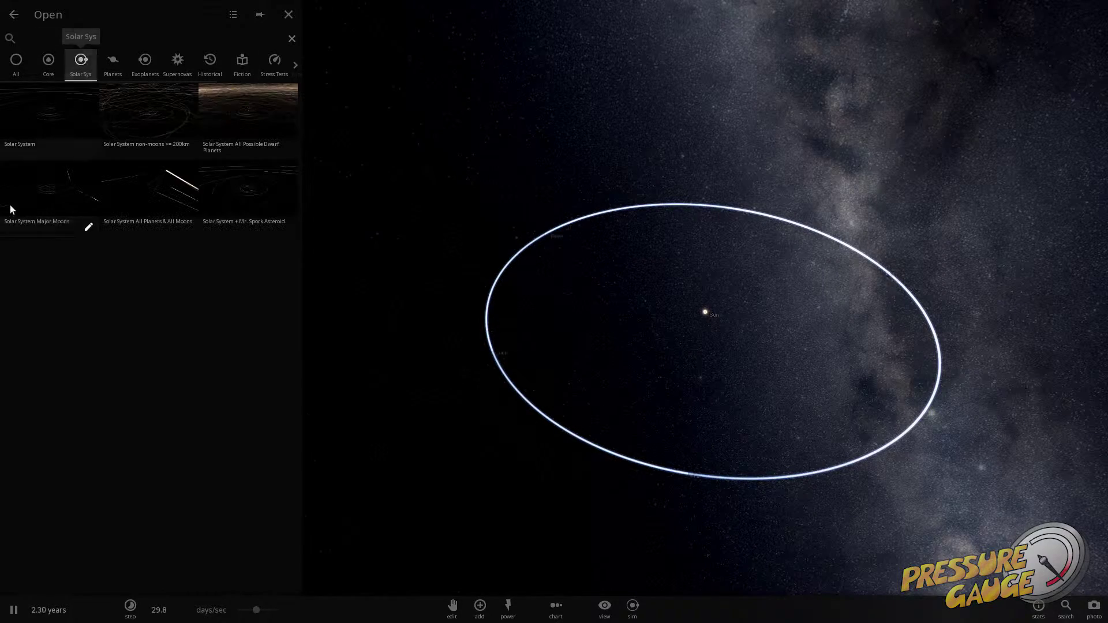
pyautogui.click(45, 121)
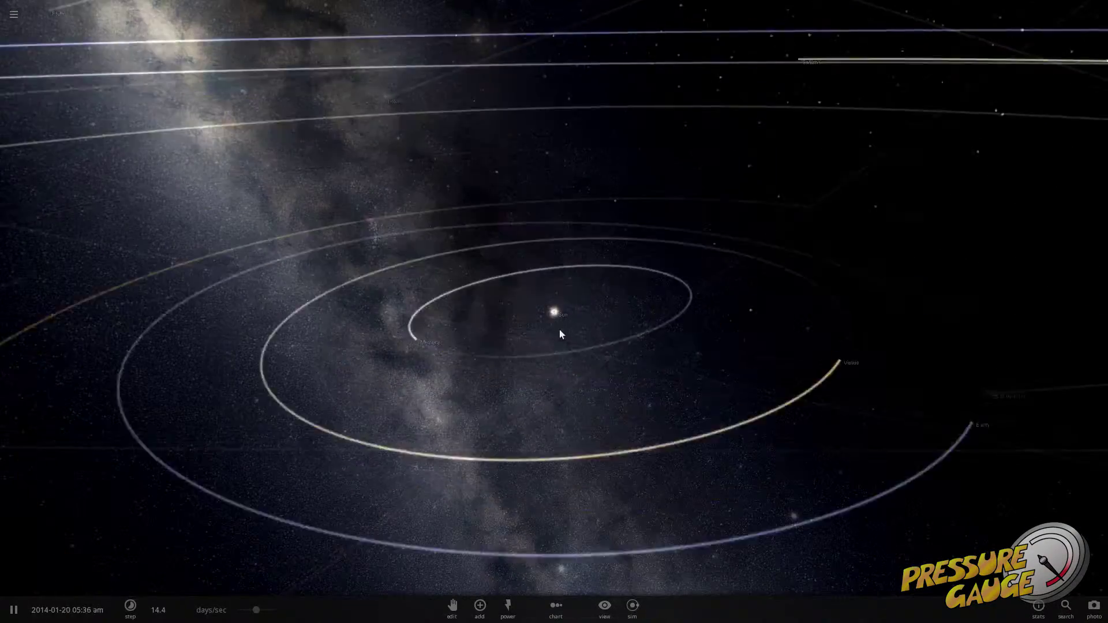
pyautogui.scroll(10, 560, 327)
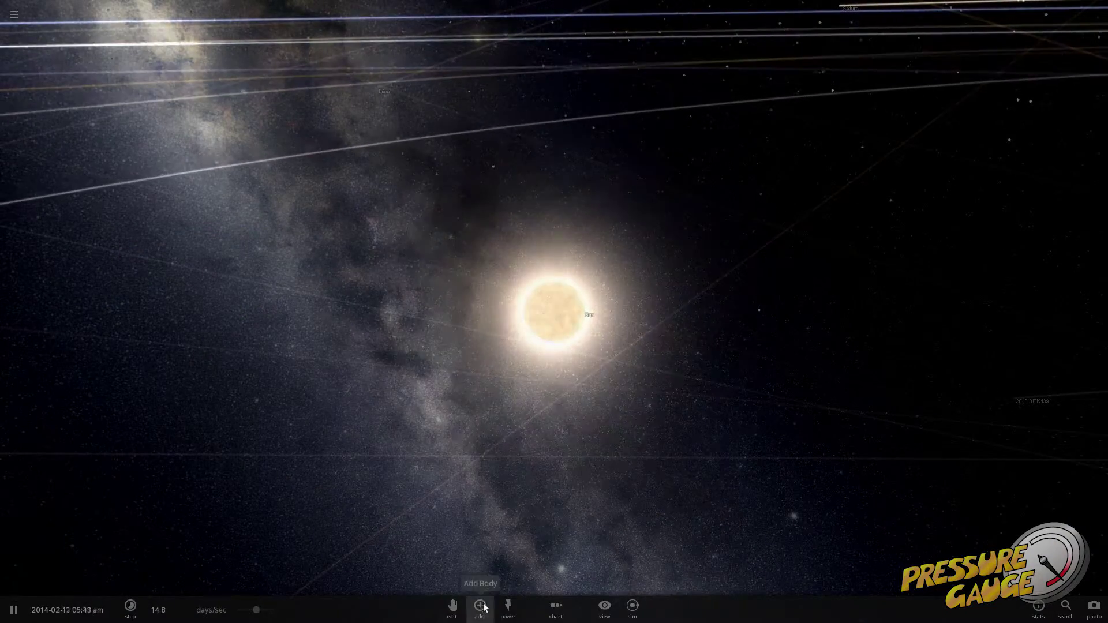
pyautogui.click(480, 606)
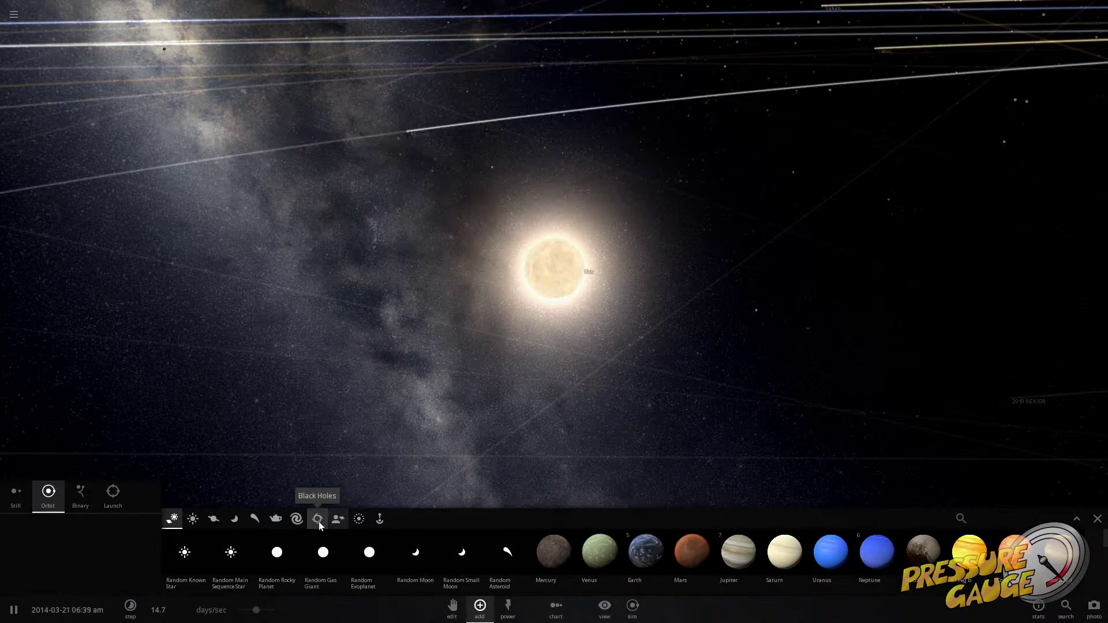
pyautogui.click(318, 519)
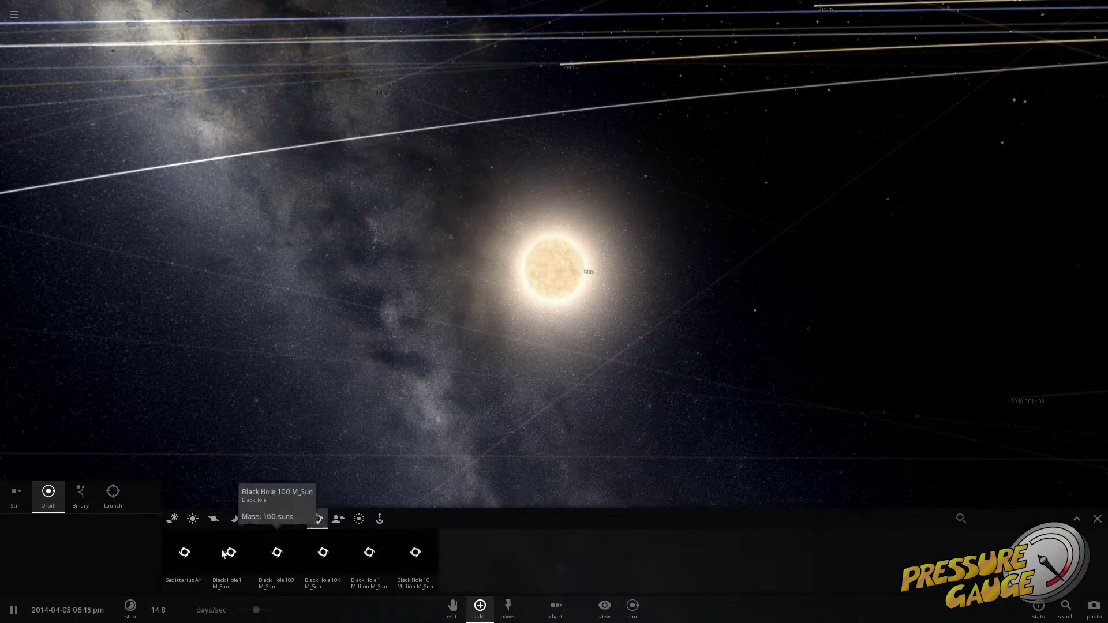
pyautogui.click(190, 561)
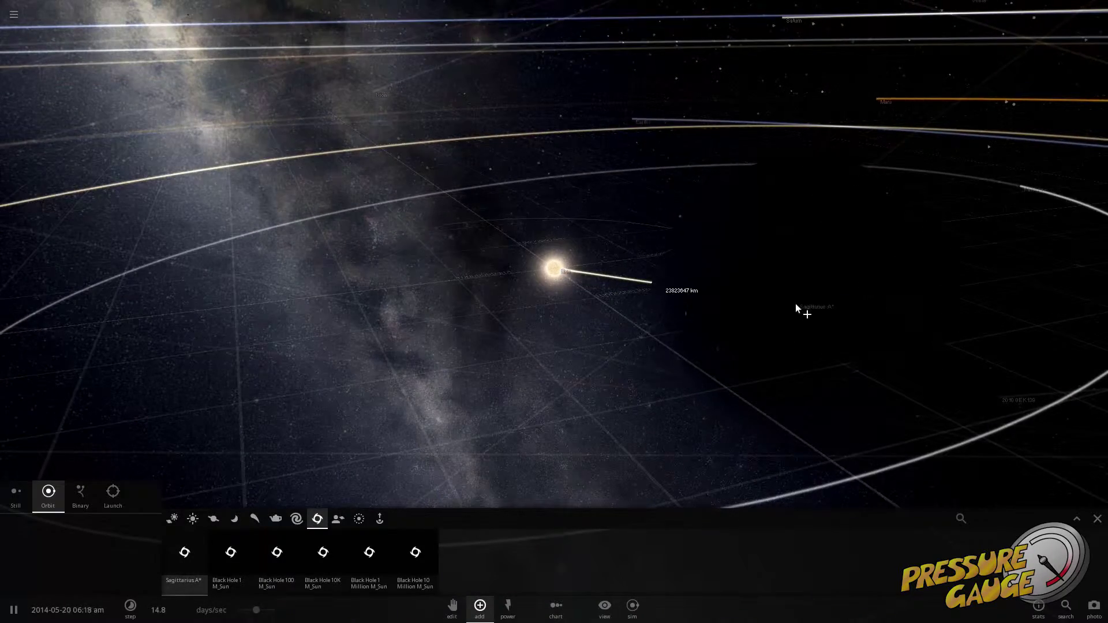
pyautogui.click(796, 304)
pyautogui.scroll(-5, 562, 391)
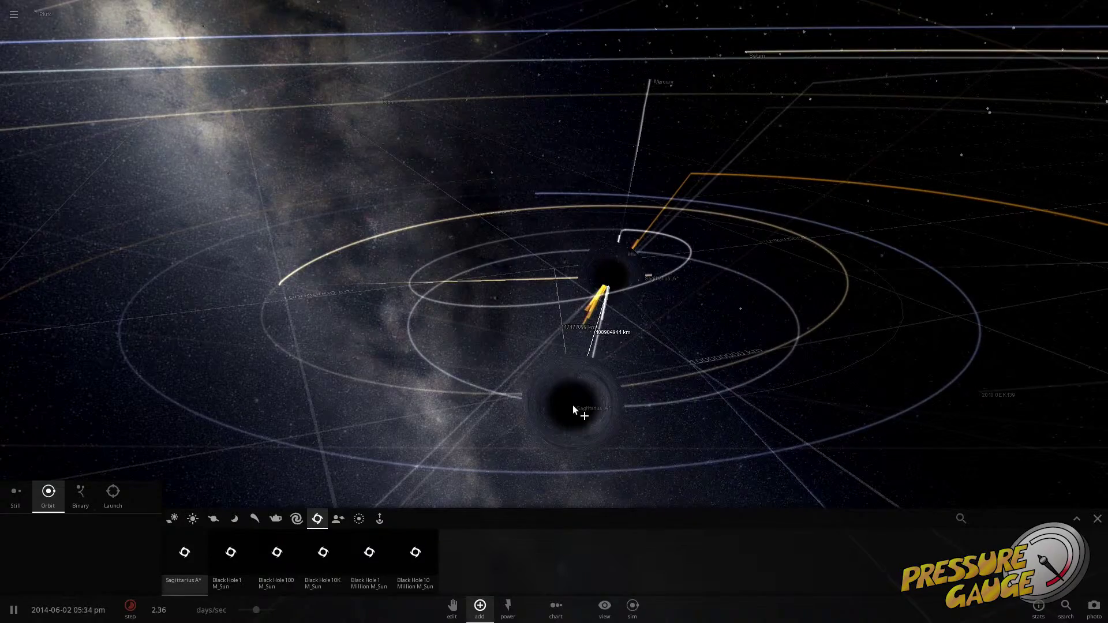
pyautogui.moveTo(573, 405)
pyautogui.mouseDown()
pyautogui.moveTo(712, 228)
pyautogui.moveTo(625, 337)
pyautogui.moveTo(712, 394)
pyautogui.mouseUp()
pyautogui.scroll(5, 700, 402)
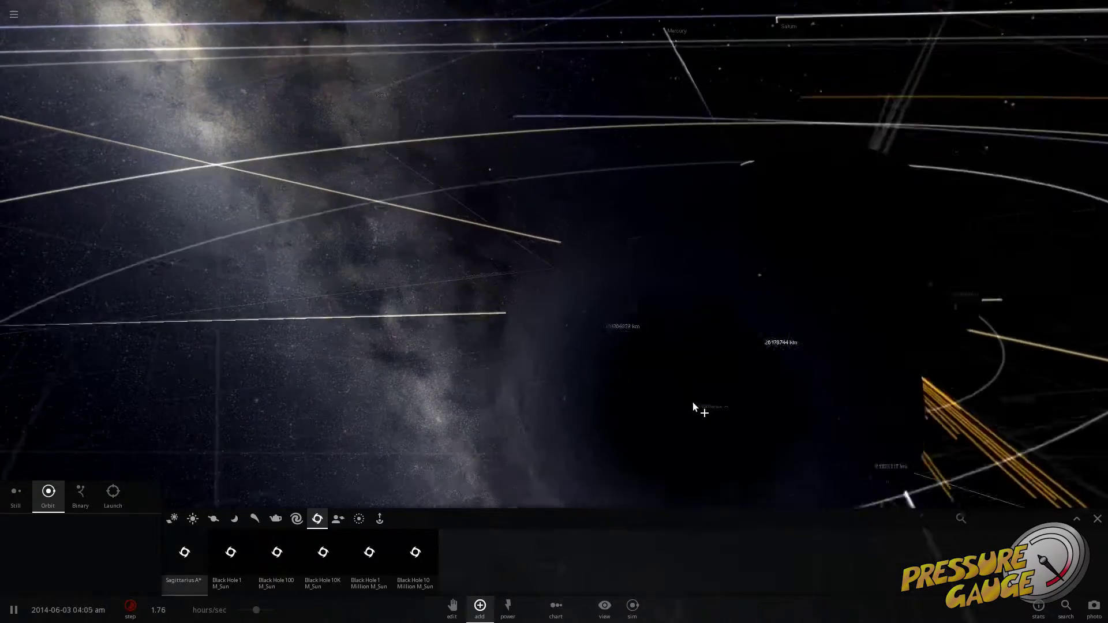
pyautogui.scroll(-5, 692, 403)
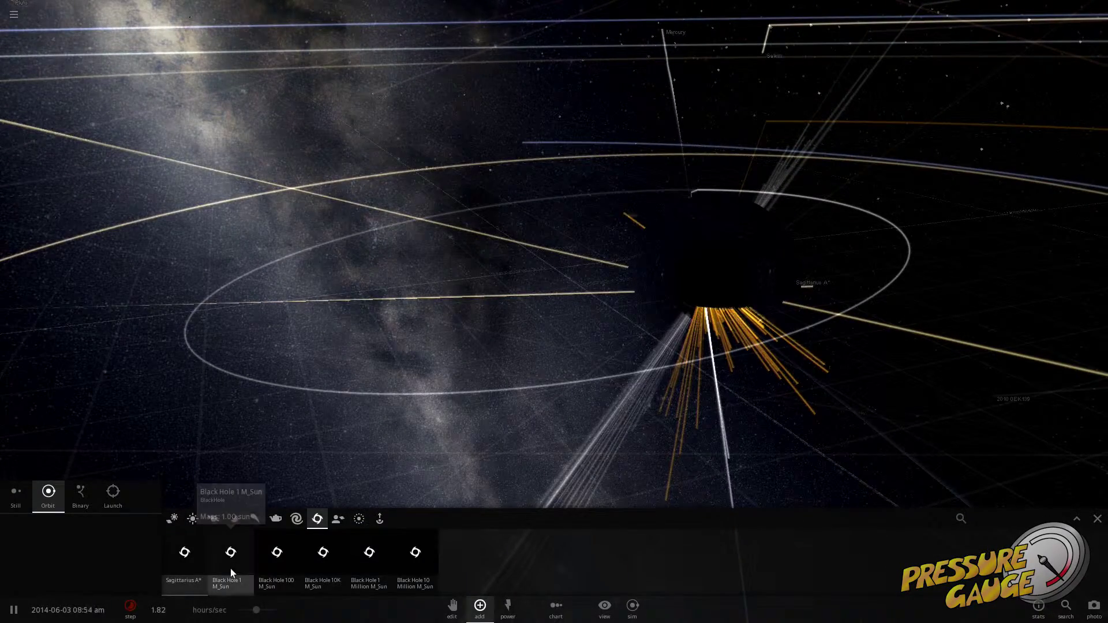
pyautogui.click(231, 569)
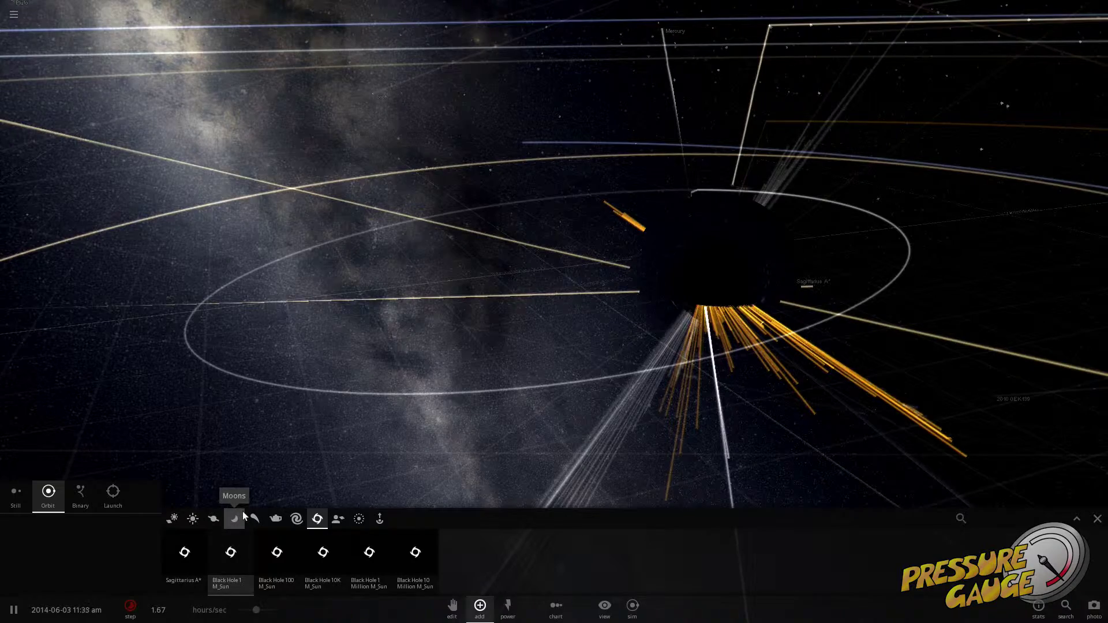
pyautogui.scroll(-5, 441, 388)
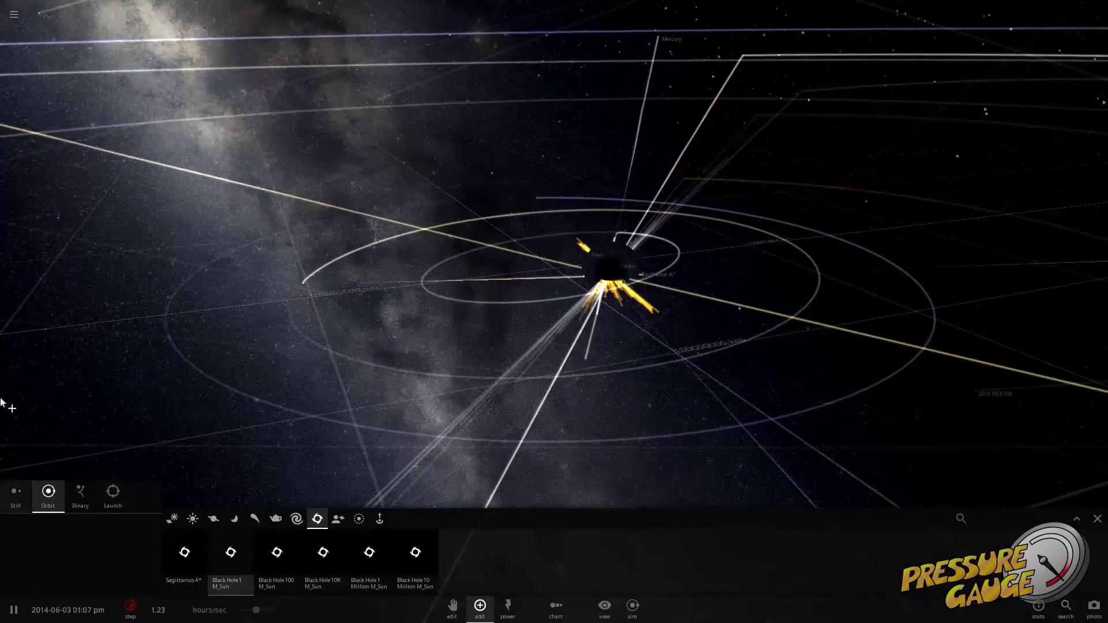
pyautogui.moveTo(130, 609)
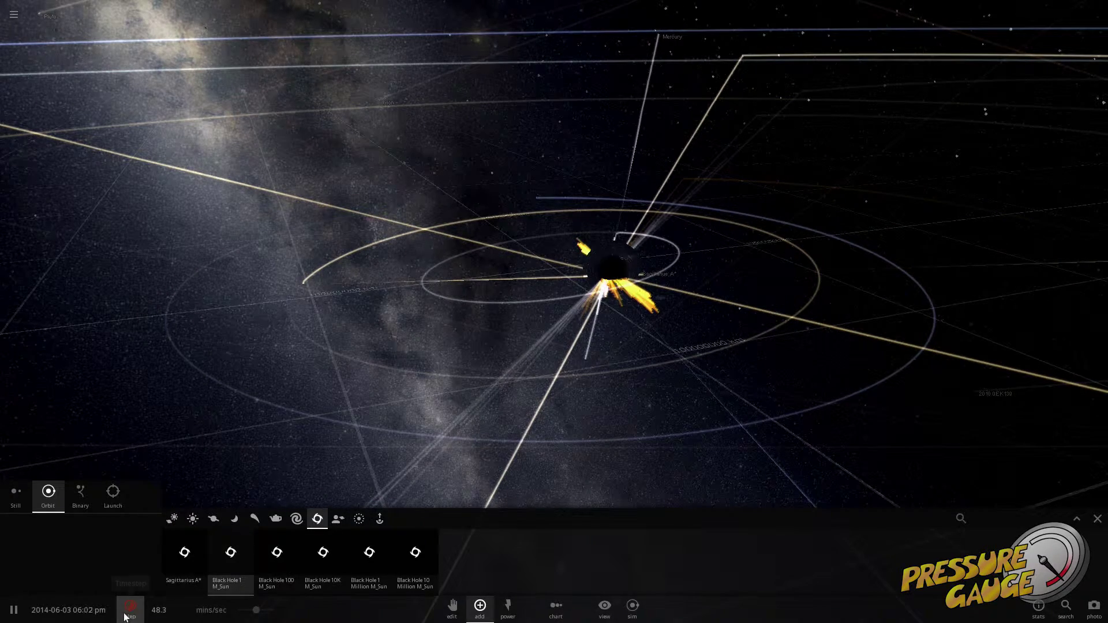
pyautogui.click(280, 587)
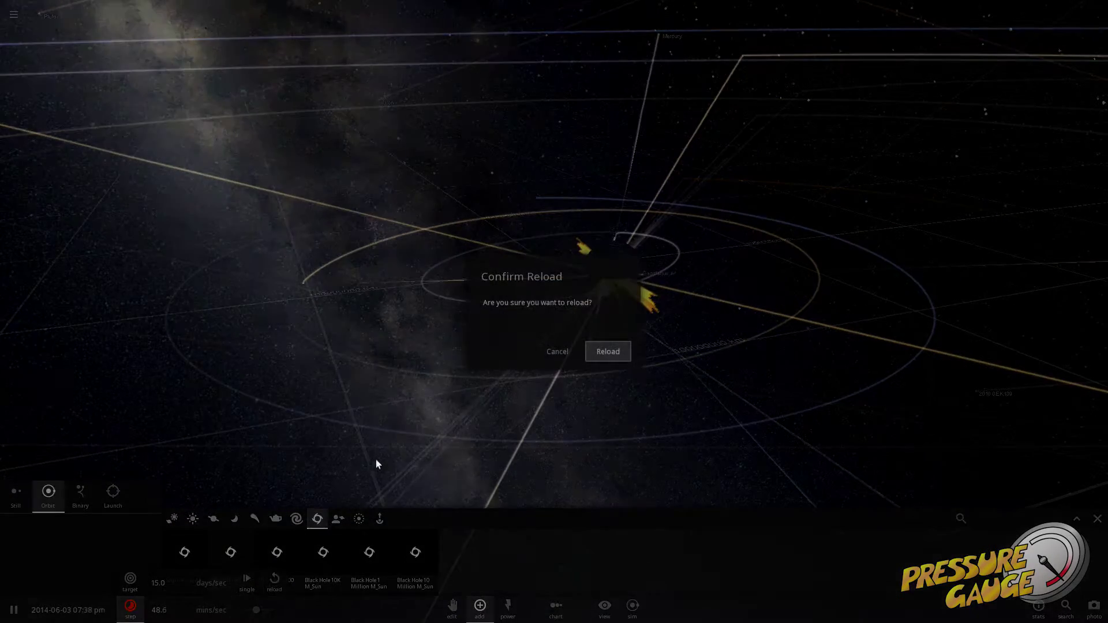
pyautogui.click(616, 355)
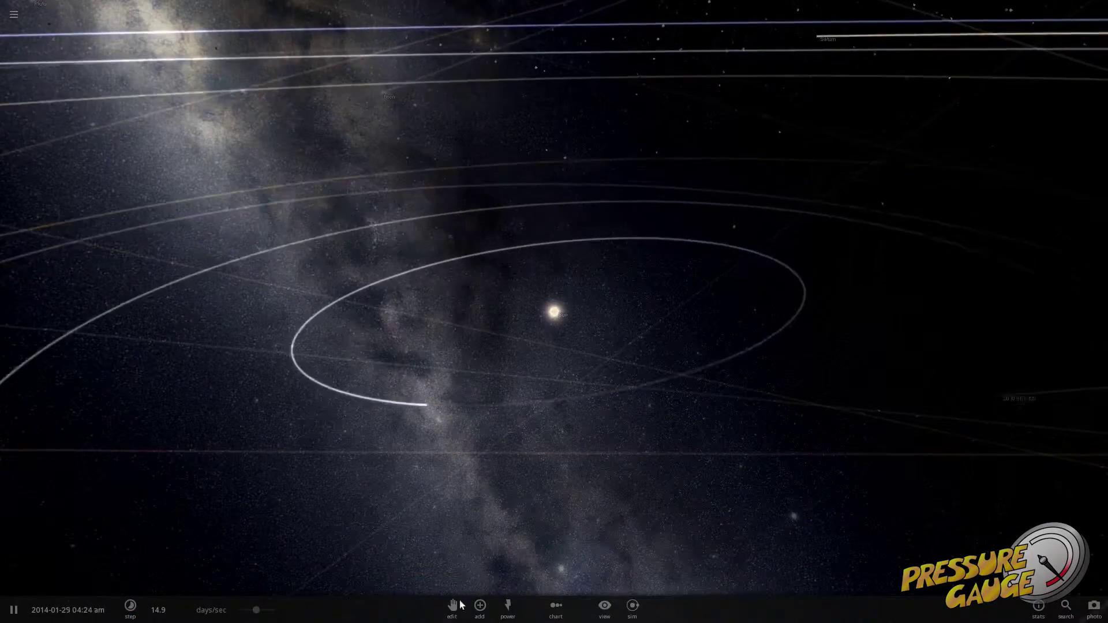
# - Place a one-solar-mass black hole beside the Sun and slow time to hours per second
pyautogui.click(470, 606)
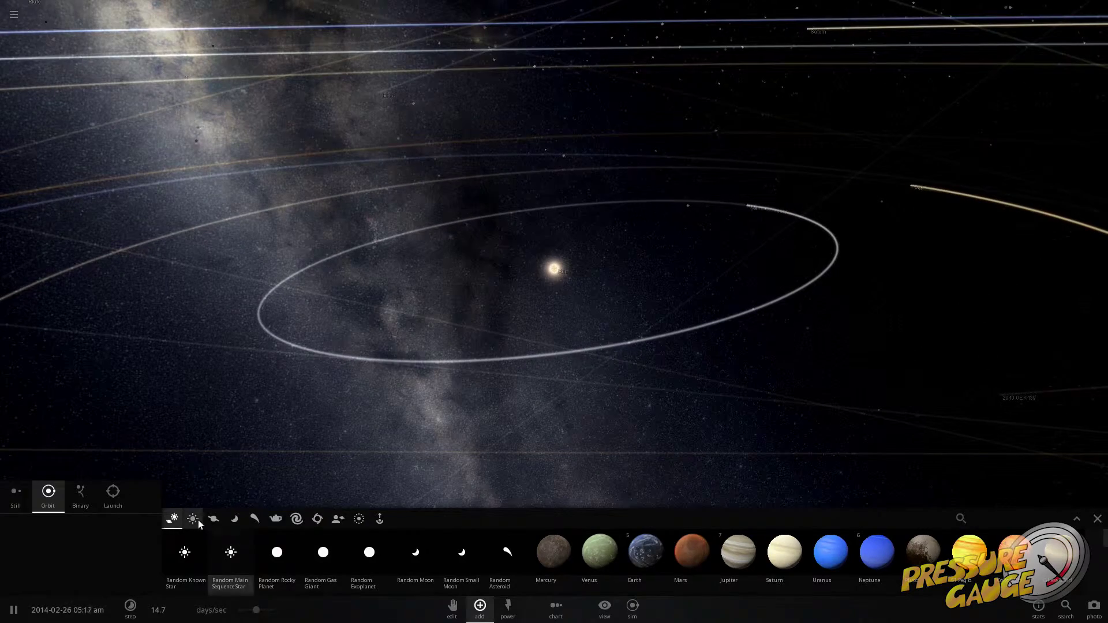
pyautogui.click(315, 519)
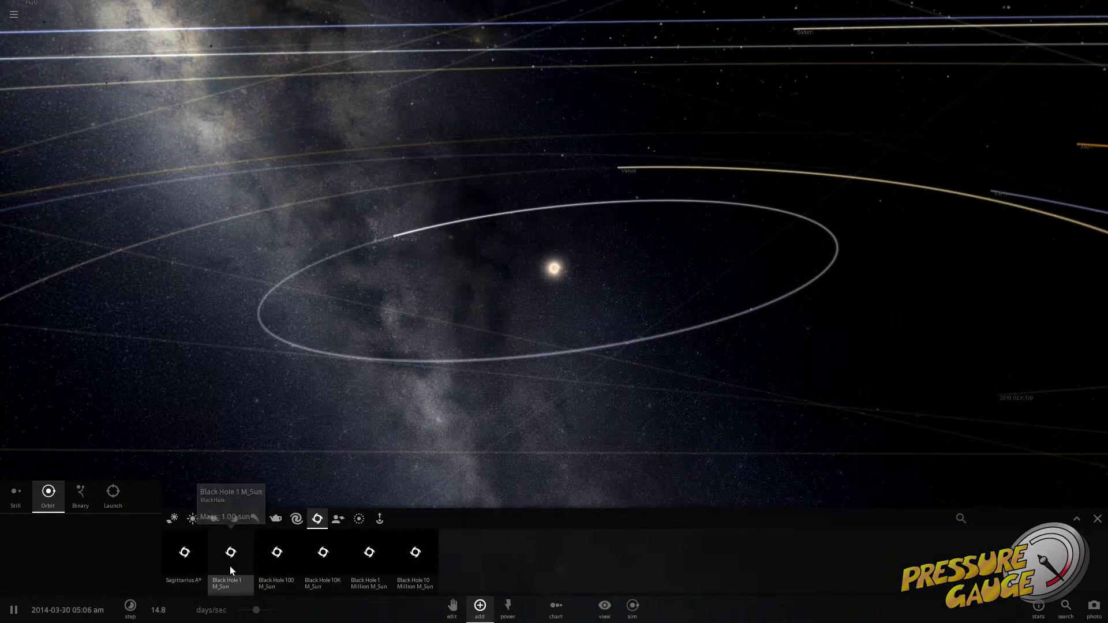
pyautogui.click(223, 592)
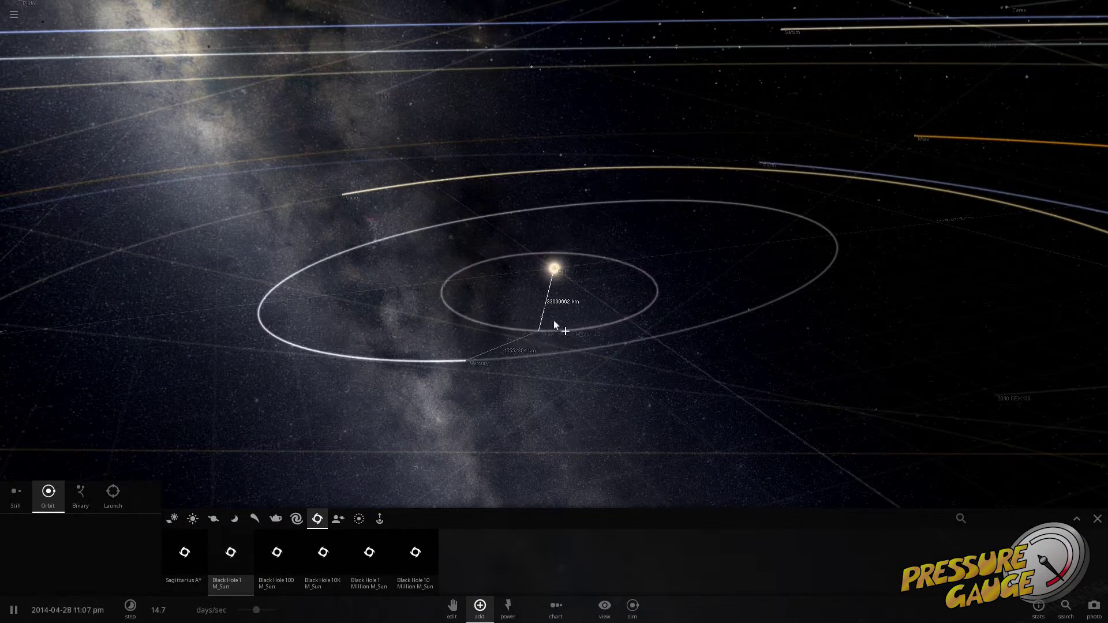
pyautogui.scroll(2, 559, 311)
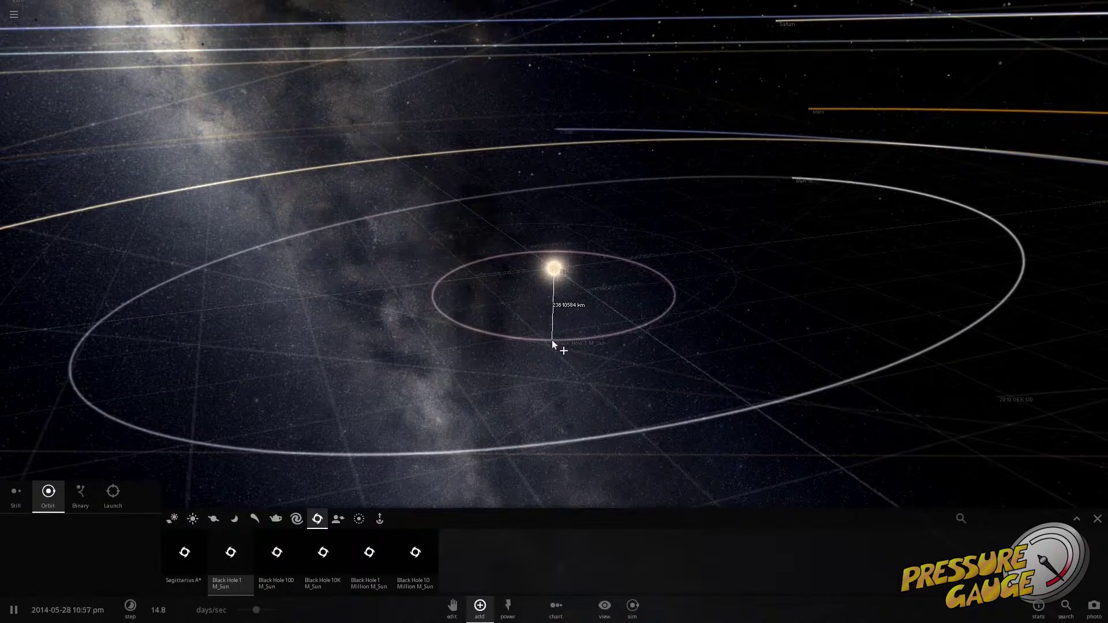
pyautogui.click(555, 302)
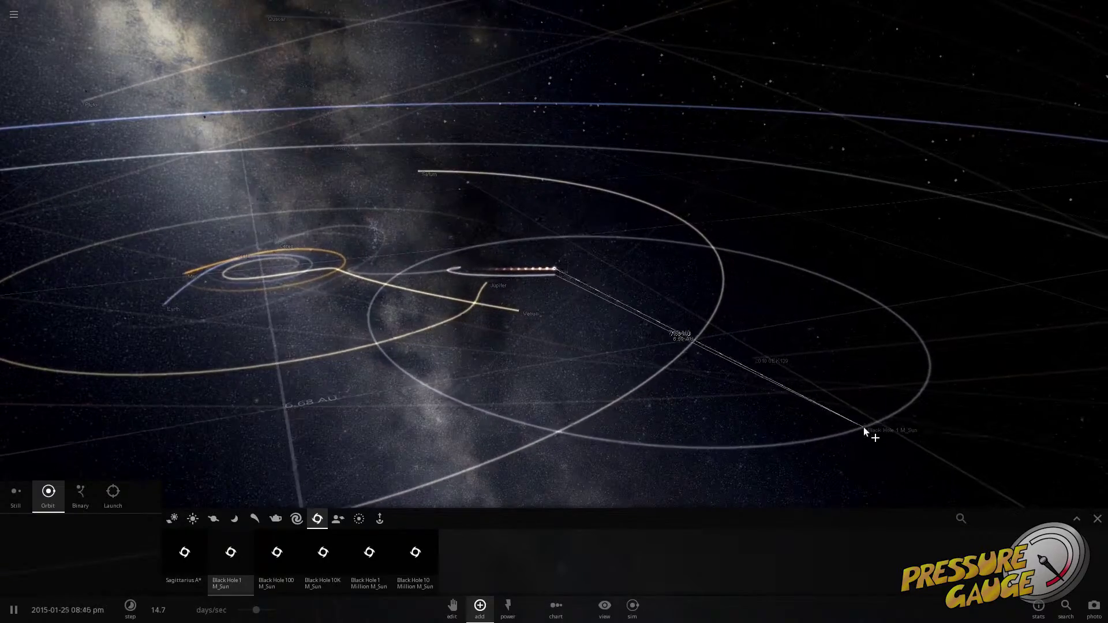
pyautogui.scroll(5, 796, 309)
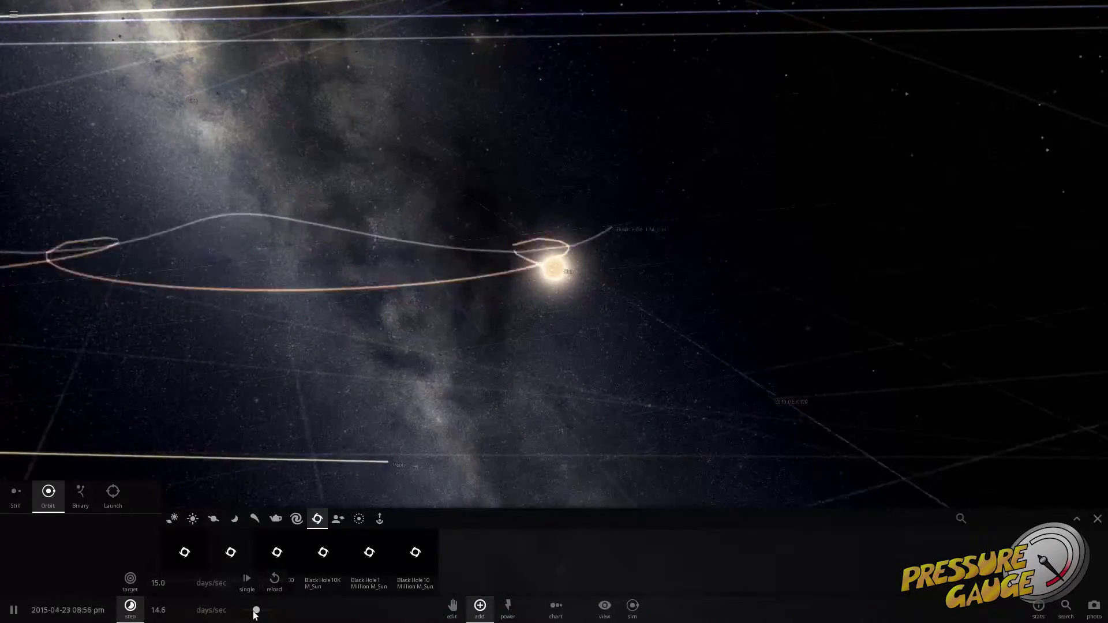
pyautogui.moveTo(255, 614); pyautogui.dragTo(244, 612)
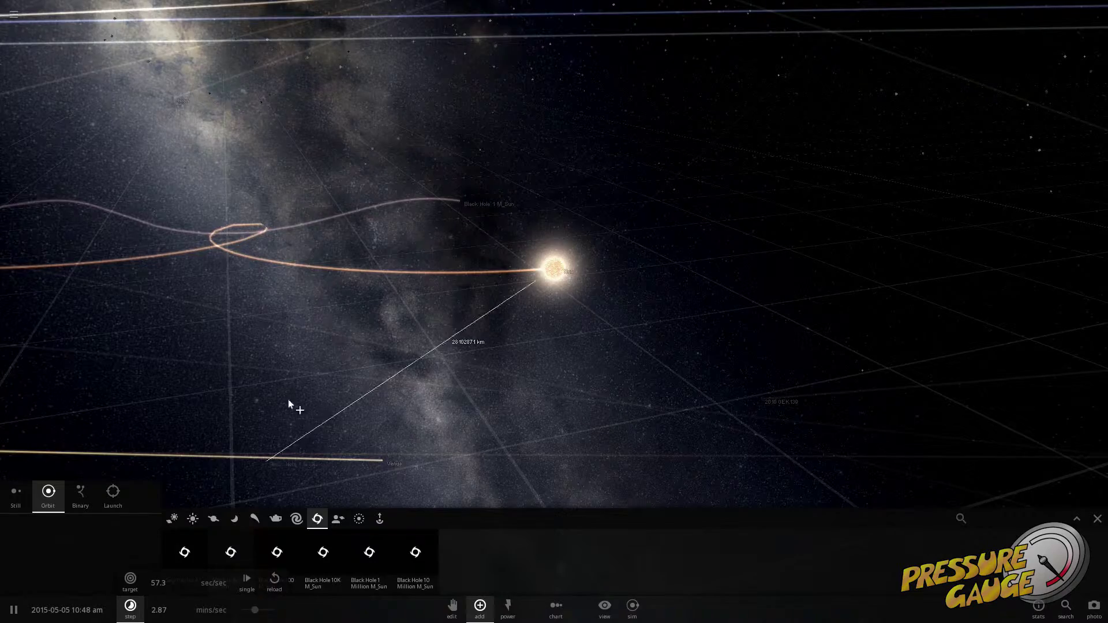
pyautogui.moveTo(308, 340); pyautogui.dragTo(385, 350)
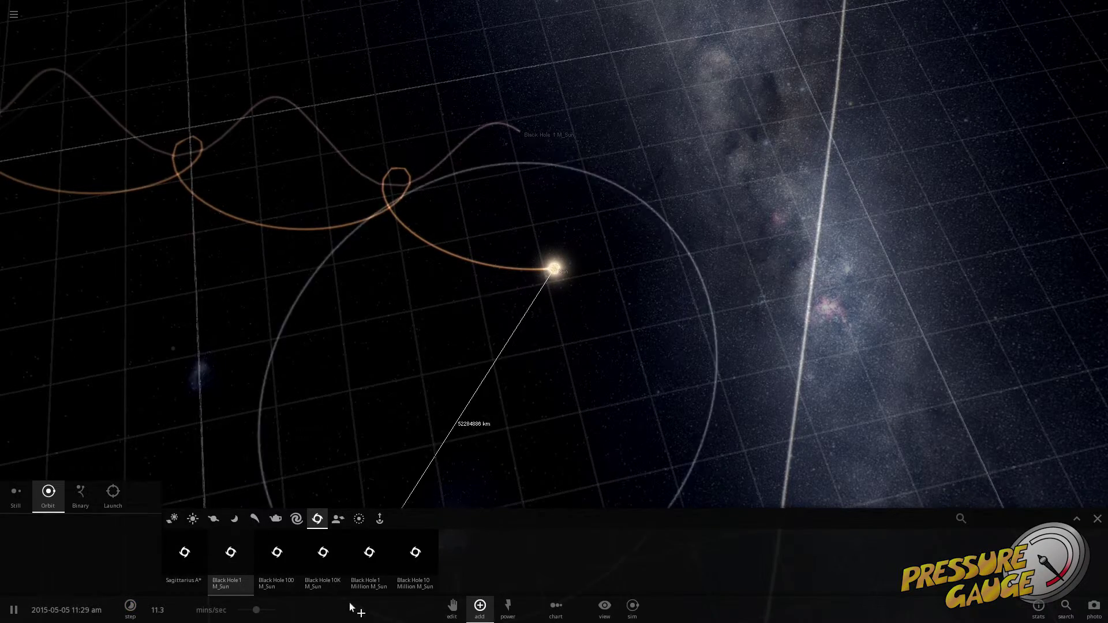
# - Return to the stars and planets catalogue, pause, and raise speed to days per second
pyautogui.click(488, 616)
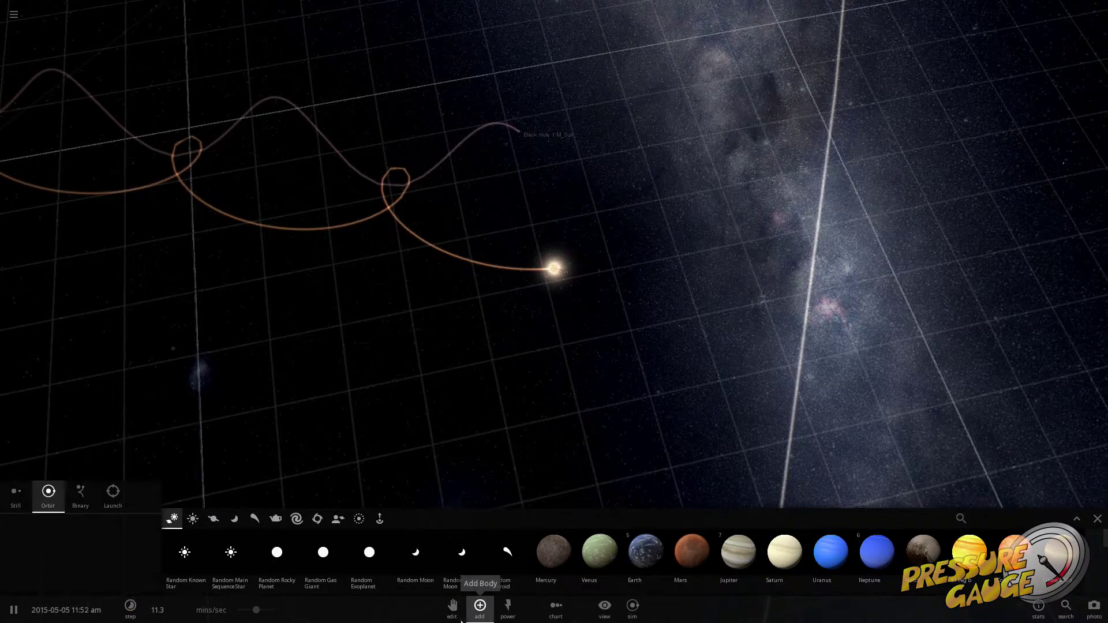
pyautogui.click(346, 354)
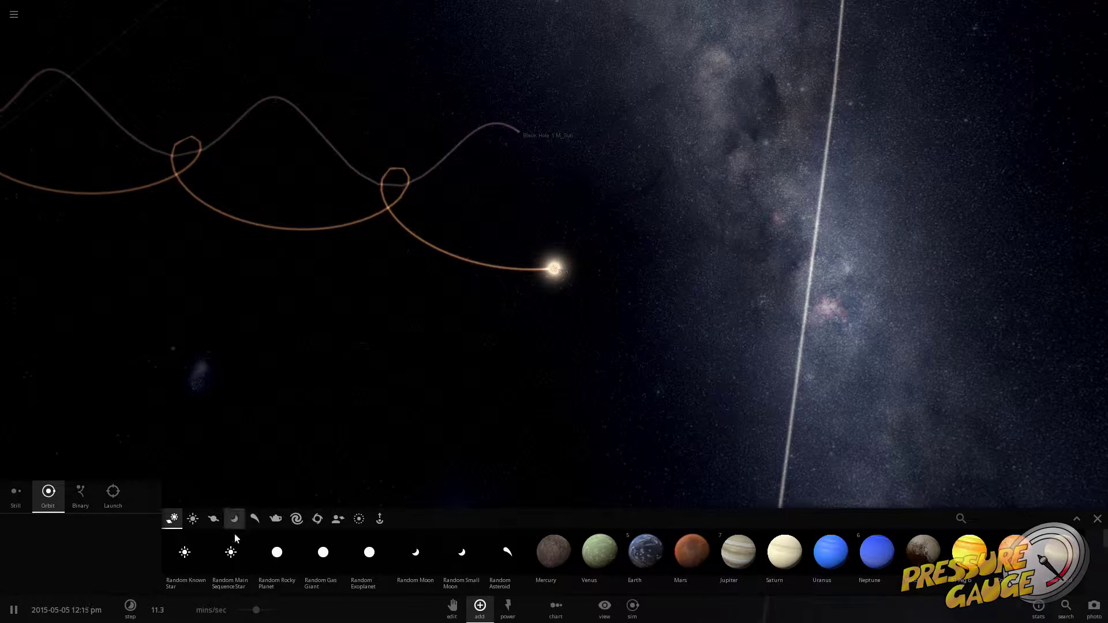
pyautogui.click(15, 613)
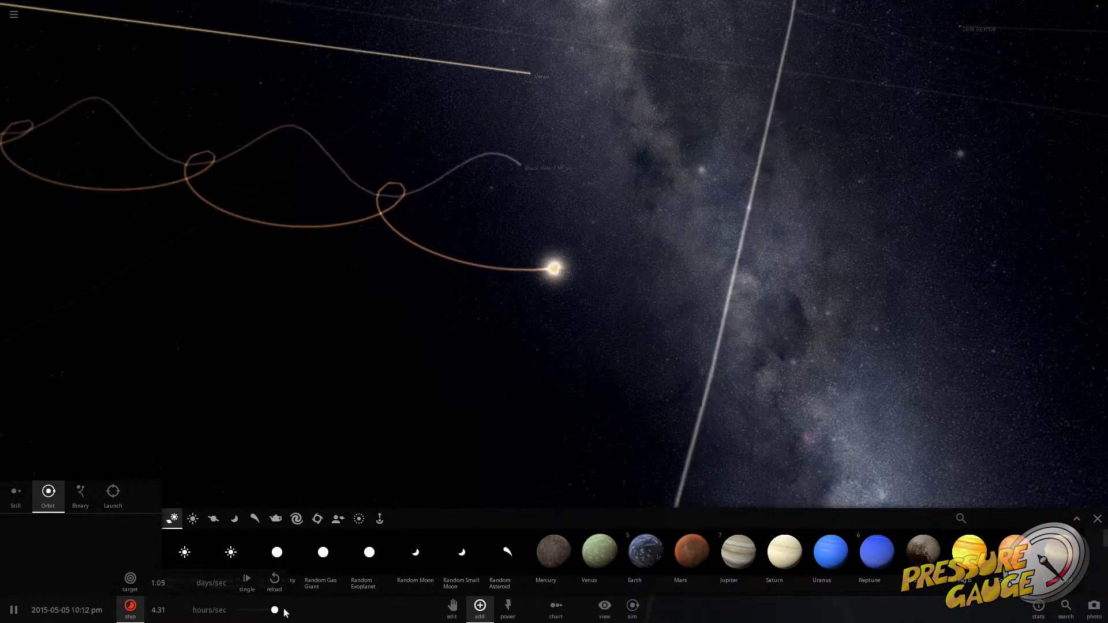
pyautogui.moveTo(273, 612); pyautogui.dragTo(278, 611)
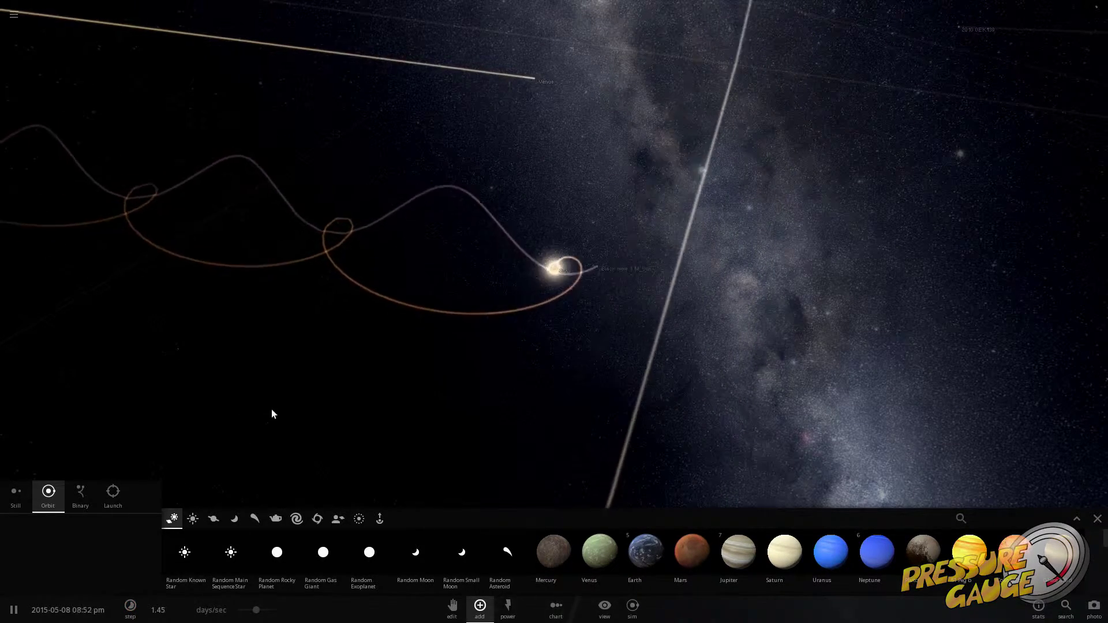
pyautogui.moveTo(719, 244); pyautogui.dragTo(633, 213)
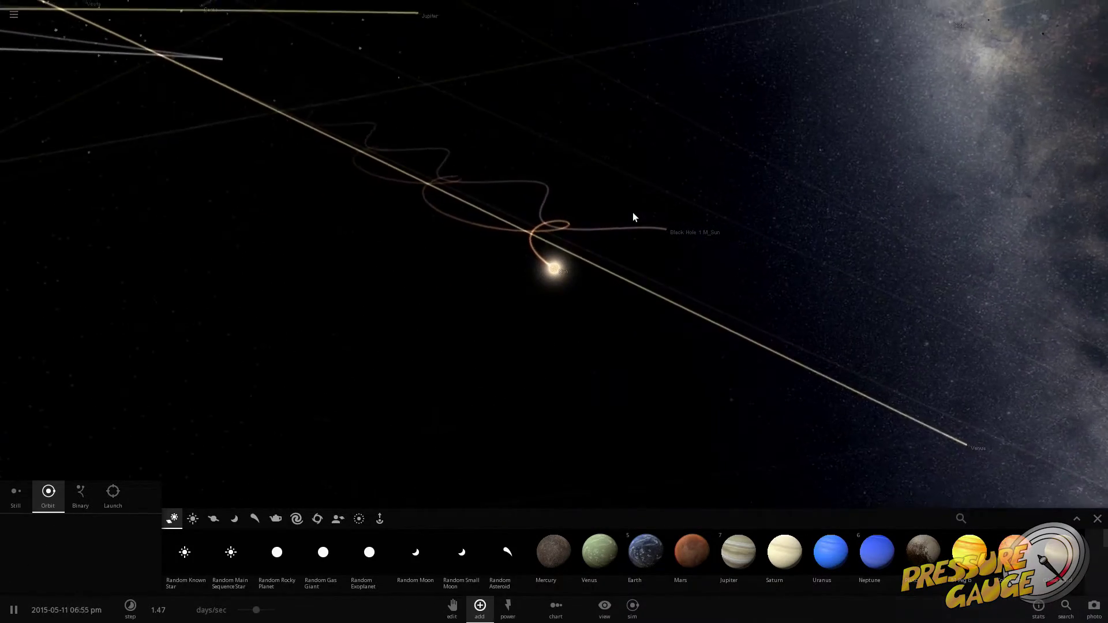
pyautogui.scroll(-5, 553, 208)
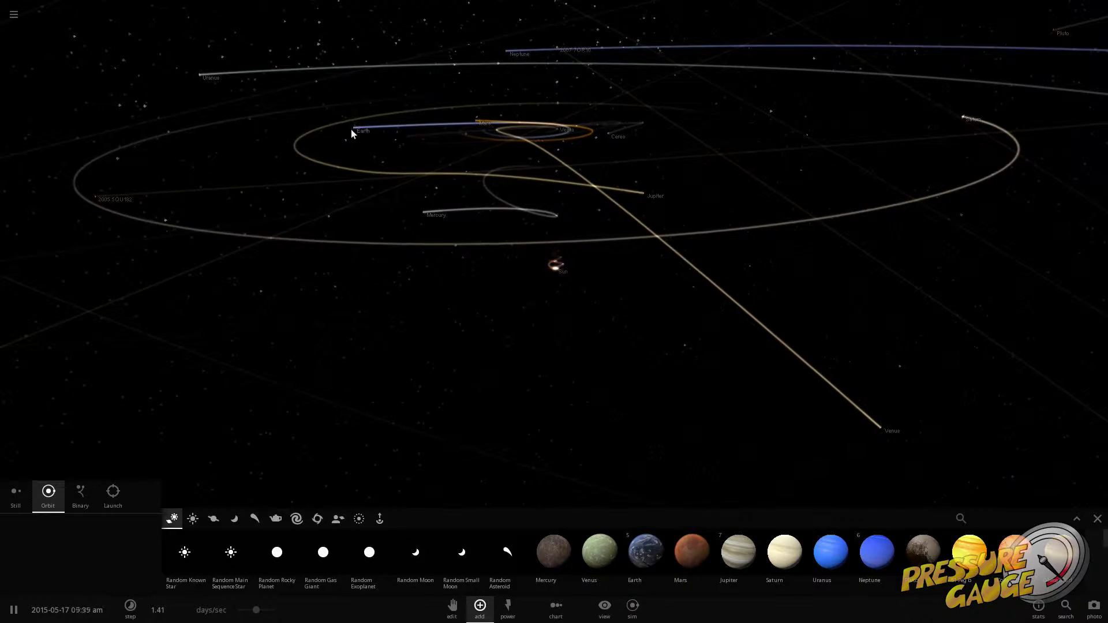
# - Select Earth for its details while orbiting the camera over the planet orbits
pyautogui.click(366, 130)
pyautogui.moveTo(518, 178)
pyautogui.mouseDown()
pyautogui.moveTo(399, 324)
pyautogui.moveTo(348, 235)
pyautogui.moveTo(347, 248)
pyautogui.moveTo(207, 246)
pyautogui.mouseUp()
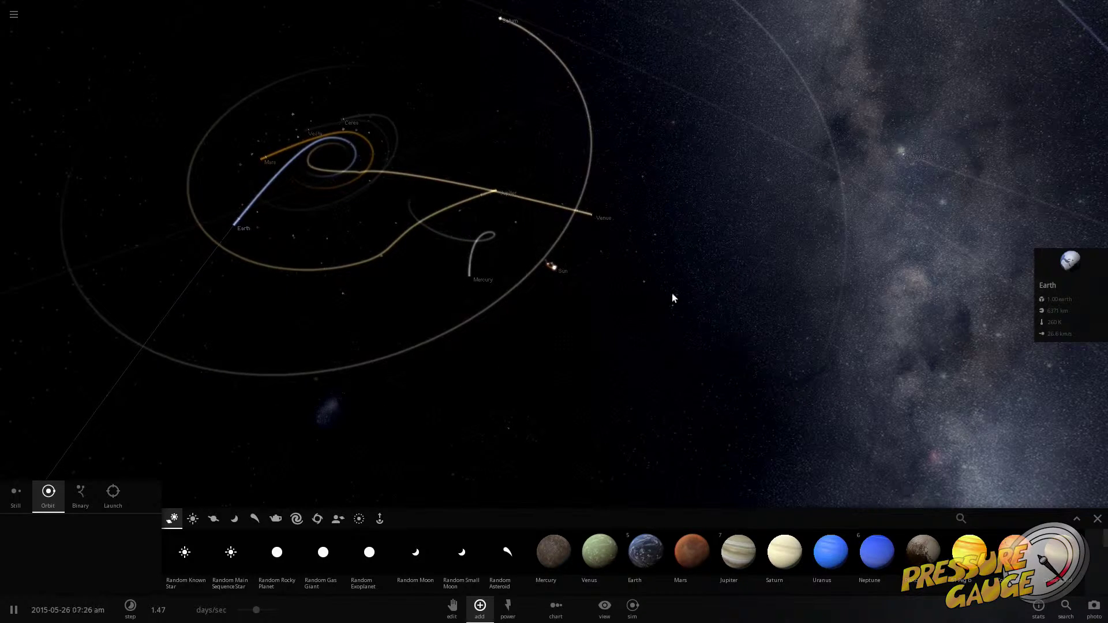
pyautogui.scroll(5, 603, 257)
pyautogui.scroll(5, 553, 250)
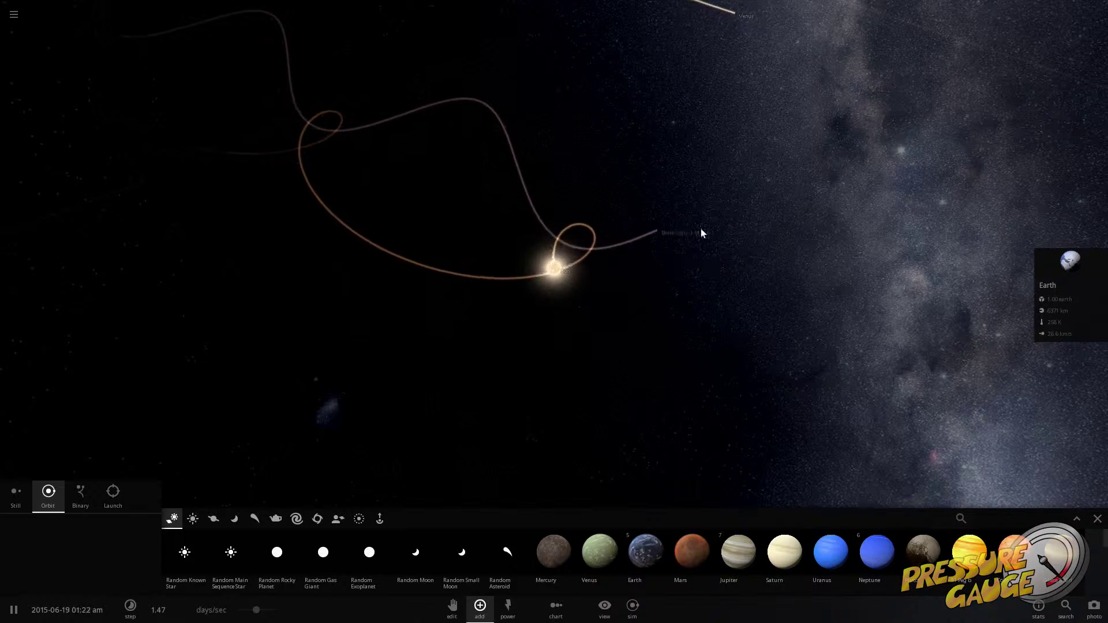
pyautogui.scroll(-2, 464, 191)
pyautogui.scroll(-2, 468, 251)
pyautogui.scroll(-2, 602, 272)
pyautogui.scroll(-2, 596, 270)
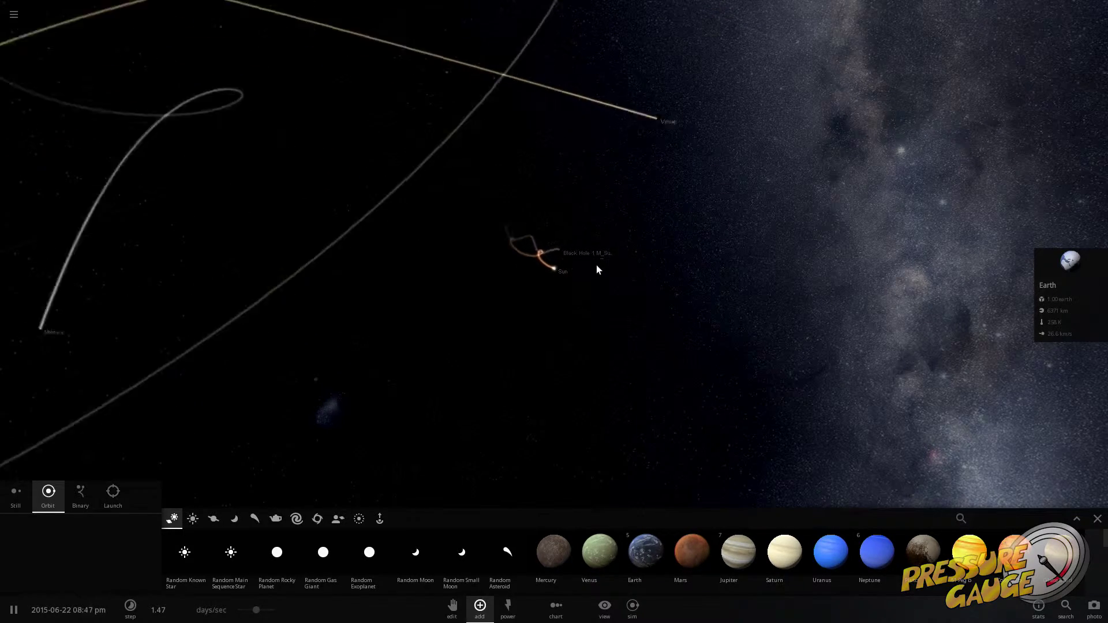
pyautogui.scroll(3, 597, 269)
pyautogui.scroll(-2, 551, 196)
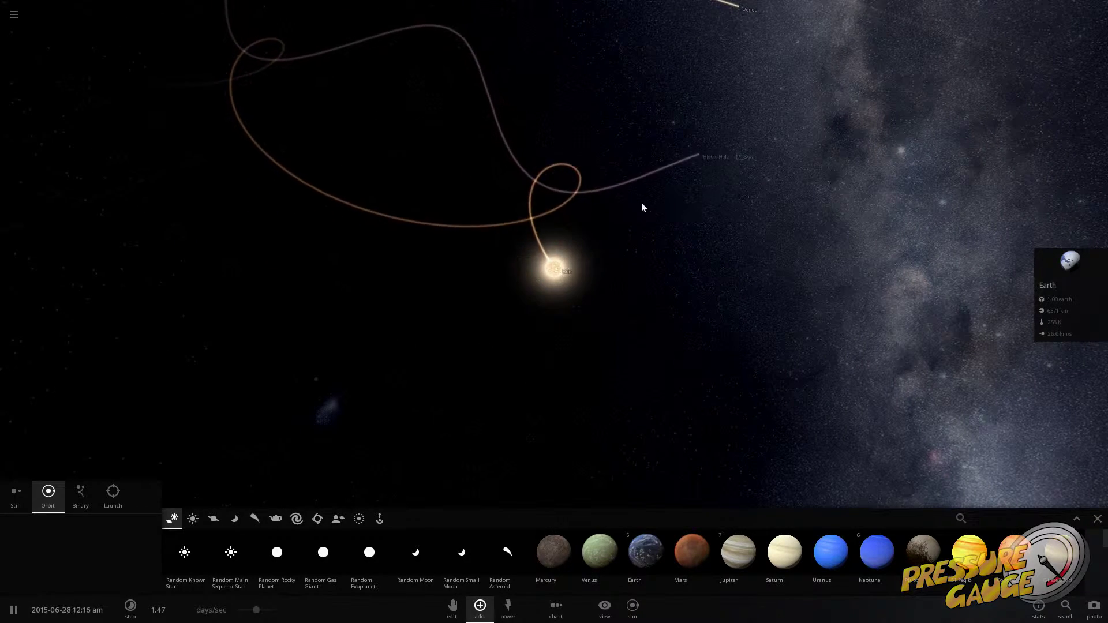
pyautogui.moveTo(749, 113)
pyautogui.mouseDown()
pyautogui.moveTo(671, 86)
pyautogui.moveTo(654, 66)
pyautogui.moveTo(775, 205)
pyautogui.moveTo(725, 133)
pyautogui.mouseUp()
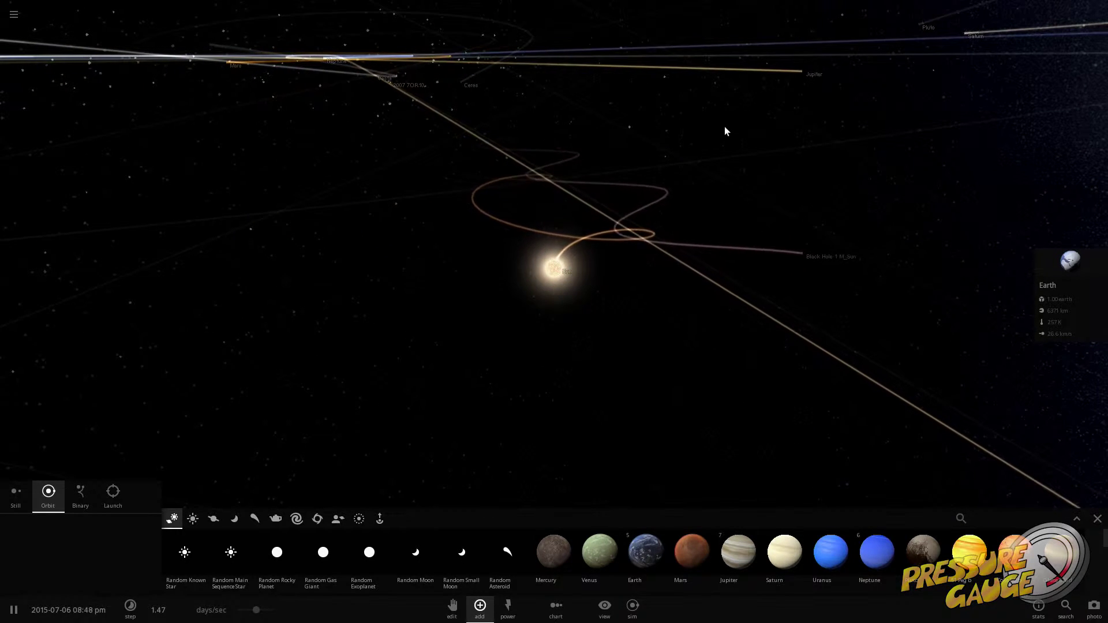
pyautogui.moveTo(725, 126)
pyautogui.mouseDown()
pyautogui.moveTo(712, 224)
pyautogui.moveTo(514, 246)
pyautogui.moveTo(366, 220)
pyautogui.moveTo(316, 283)
pyautogui.mouseUp()
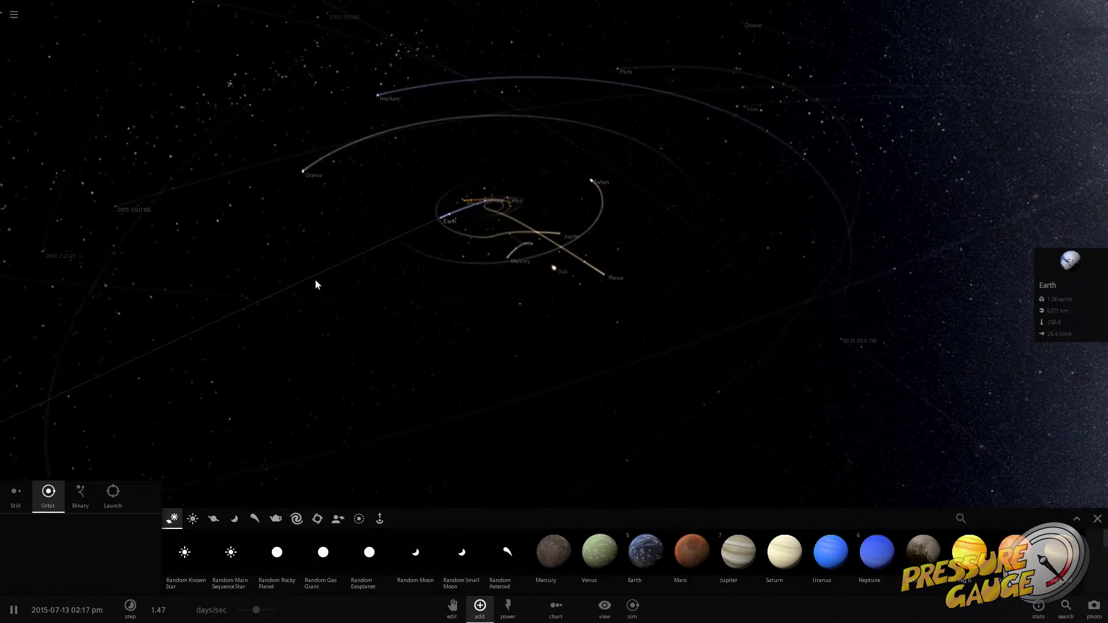
pyautogui.scroll(-5, 315, 284)
pyautogui.scroll(-5, 254, 458)
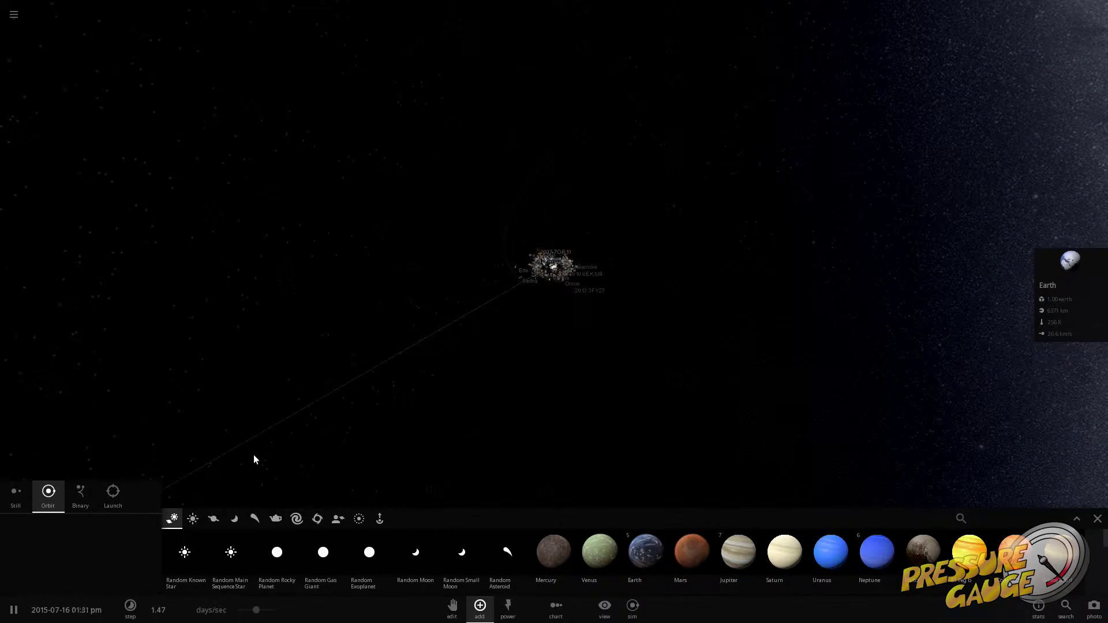
pyautogui.scroll(2, 488, 329)
pyautogui.scroll(5, 436, 220)
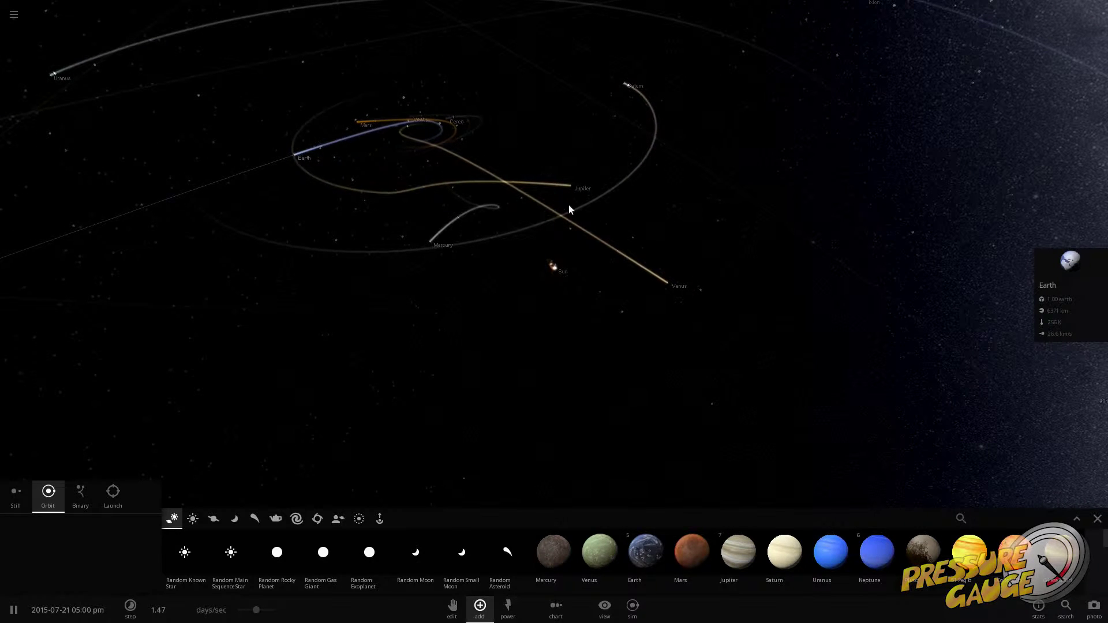
# - Select Venus and speed time up to about 8.7 months per second
pyautogui.click(668, 282)
pyautogui.scroll(3, 684, 352)
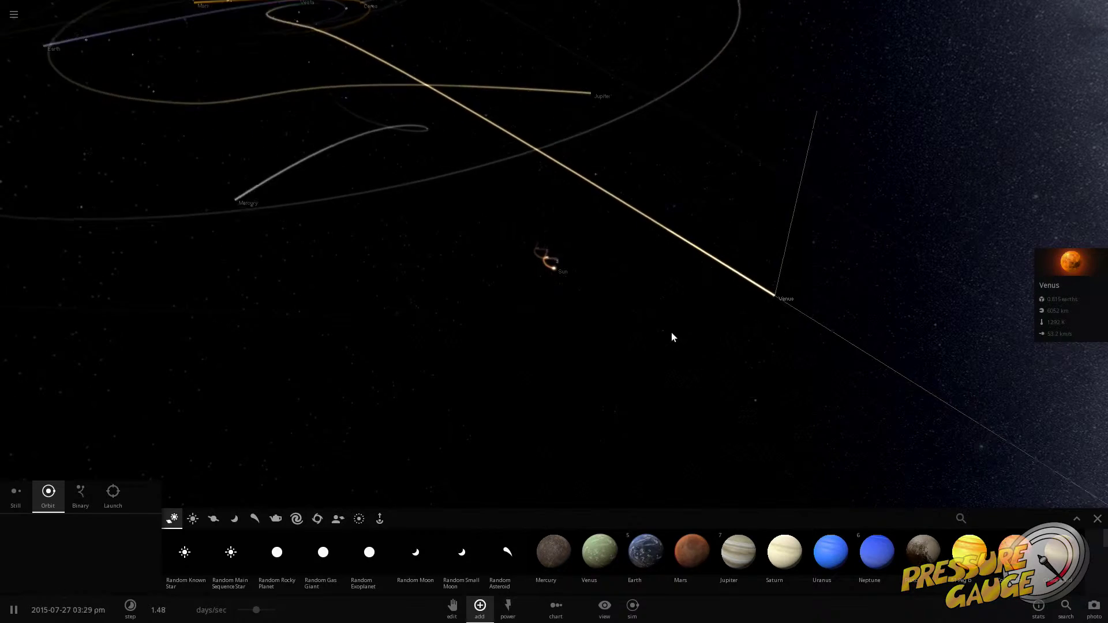
pyautogui.moveTo(765, 355)
pyautogui.mouseDown()
pyautogui.moveTo(692, 221)
pyautogui.moveTo(714, 264)
pyautogui.moveTo(579, 283)
pyautogui.moveTo(642, 322)
pyautogui.moveTo(551, 300)
pyautogui.moveTo(552, 259)
pyautogui.mouseUp()
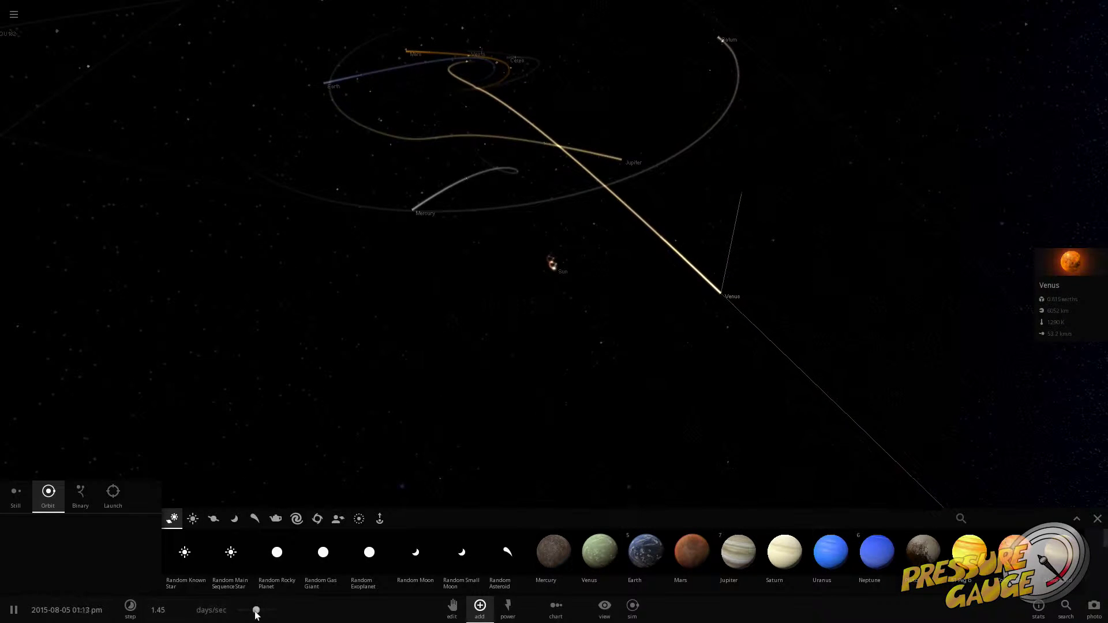
pyautogui.moveTo(256, 612); pyautogui.dragTo(270, 612)
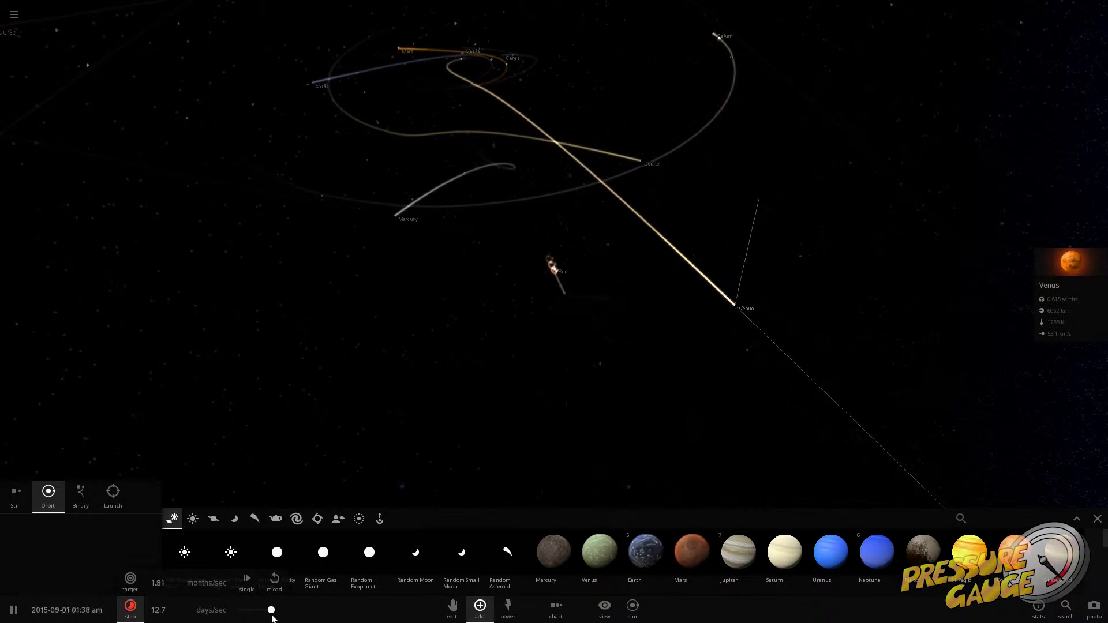
pyautogui.scroll(-3, 483, 383)
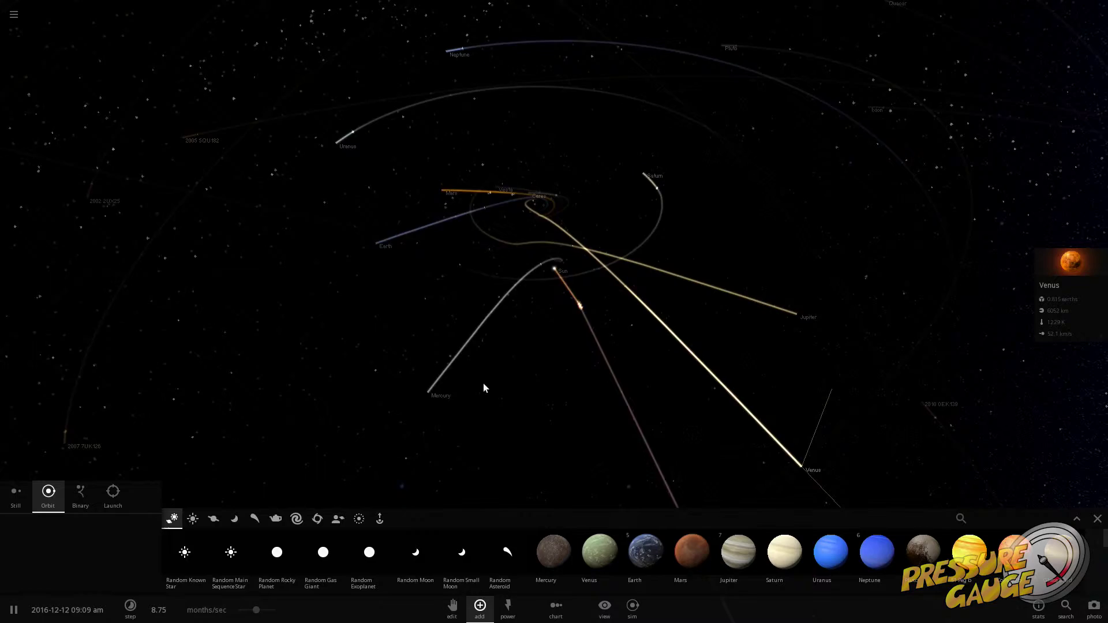
pyautogui.moveTo(489, 382)
pyautogui.mouseDown()
pyautogui.moveTo(536, 332)
pyautogui.moveTo(451, 310)
pyautogui.moveTo(379, 315)
pyautogui.moveTo(412, 299)
pyautogui.moveTo(588, 314)
pyautogui.moveTo(686, 266)
pyautogui.mouseUp()
pyautogui.scroll(3, 707, 223)
pyautogui.scroll(3, 709, 224)
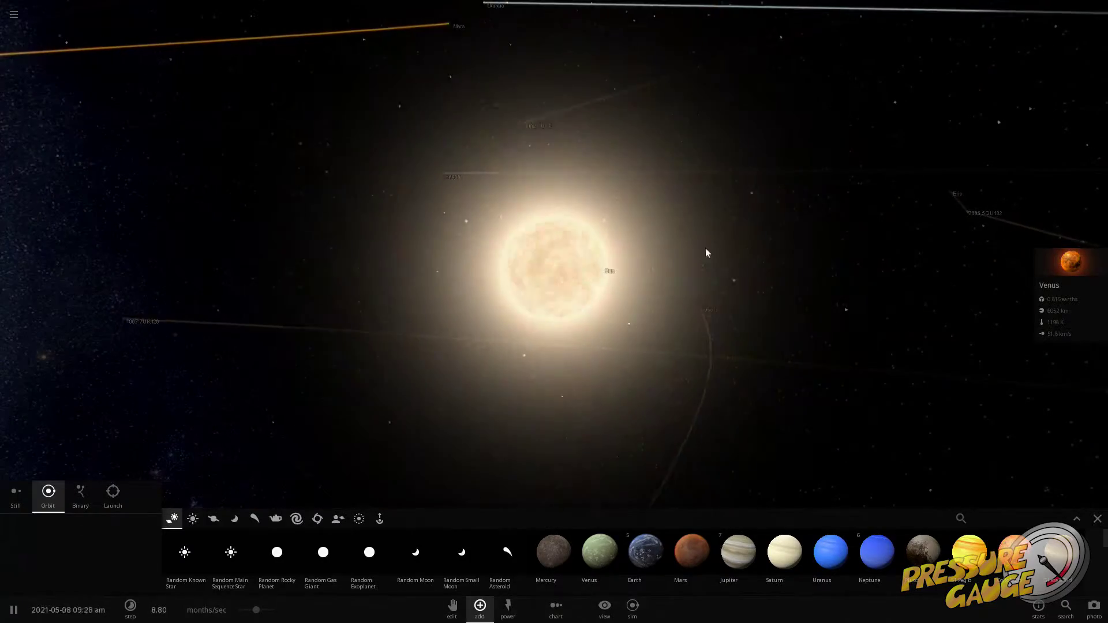
pyautogui.scroll(-5, 706, 251)
pyautogui.moveTo(685, 287)
pyautogui.mouseDown()
pyautogui.moveTo(576, 321)
pyautogui.moveTo(442, 321)
pyautogui.moveTo(703, 257)
pyautogui.moveTo(676, 225)
pyautogui.moveTo(554, 239)
pyautogui.moveTo(779, 292)
pyautogui.moveTo(805, 243)
pyautogui.moveTo(737, 344)
pyautogui.moveTo(809, 363)
pyautogui.moveTo(428, 494)
pyautogui.mouseUp()
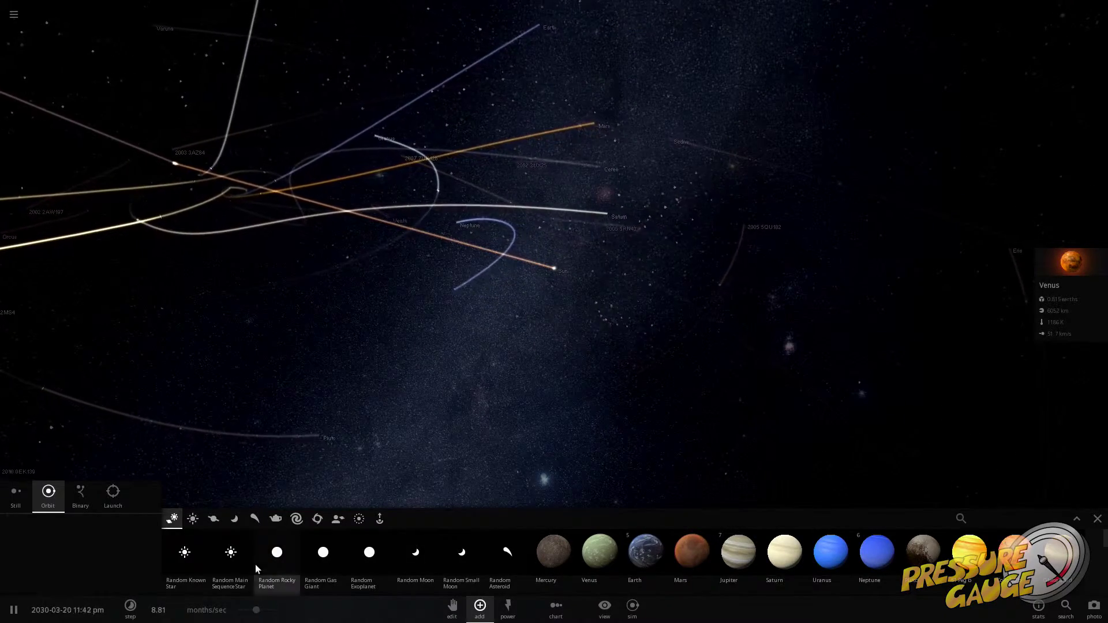
# - Run time at years per second, select Saturn, and centre the view on it
pyautogui.click(266, 611)
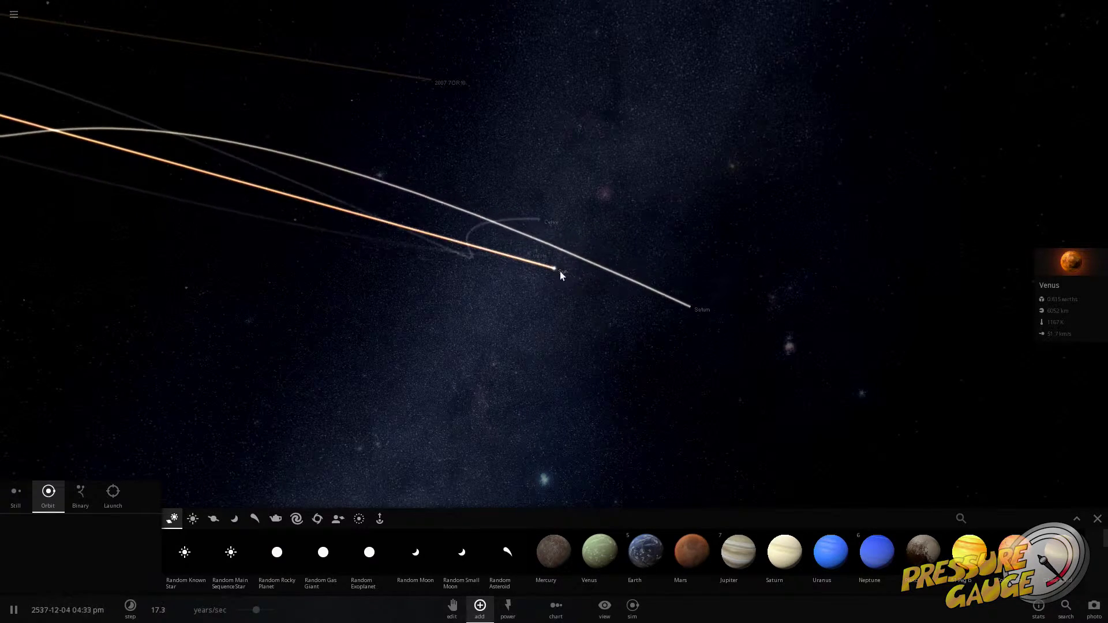
pyautogui.click(518, 278)
pyautogui.moveTo(750, 327); pyautogui.dragTo(521, 394)
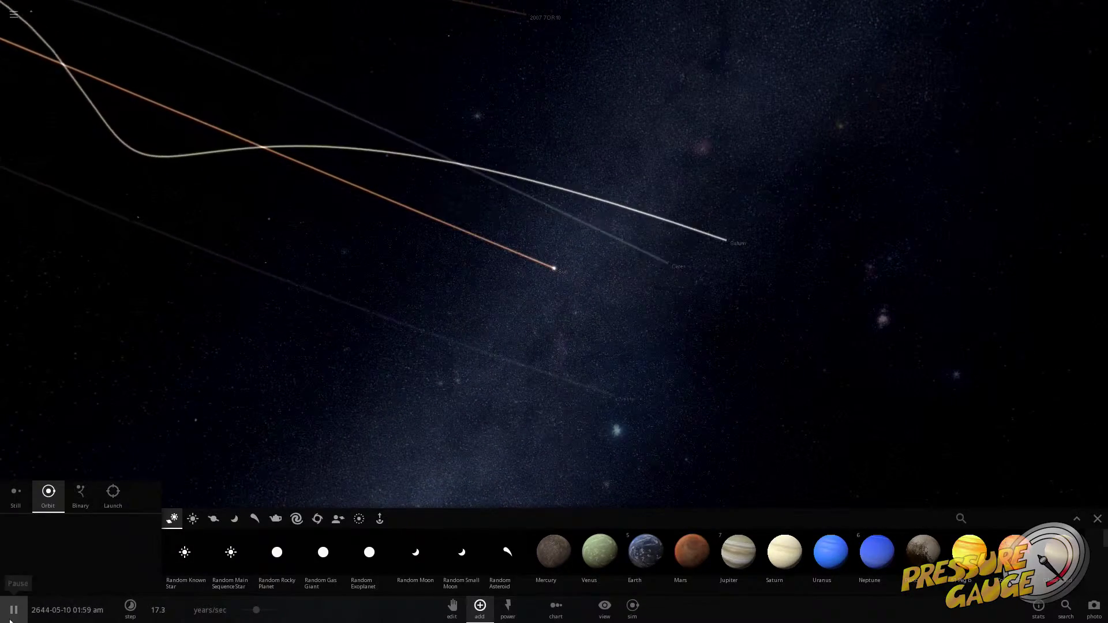
pyautogui.press('space')
pyautogui.click(751, 249)
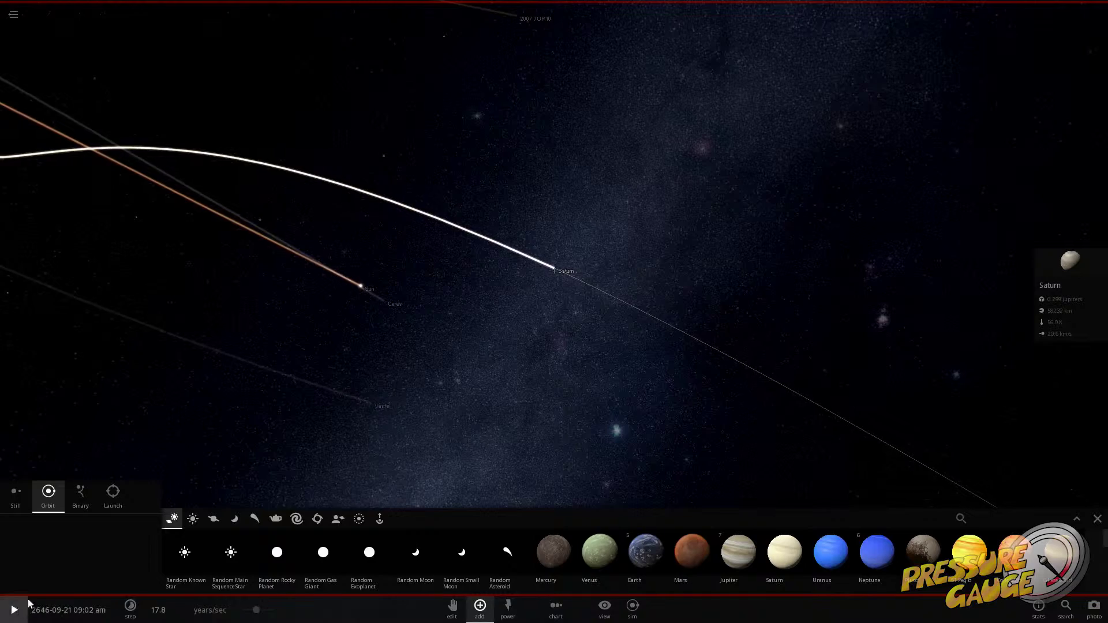
pyautogui.click(28, 603)
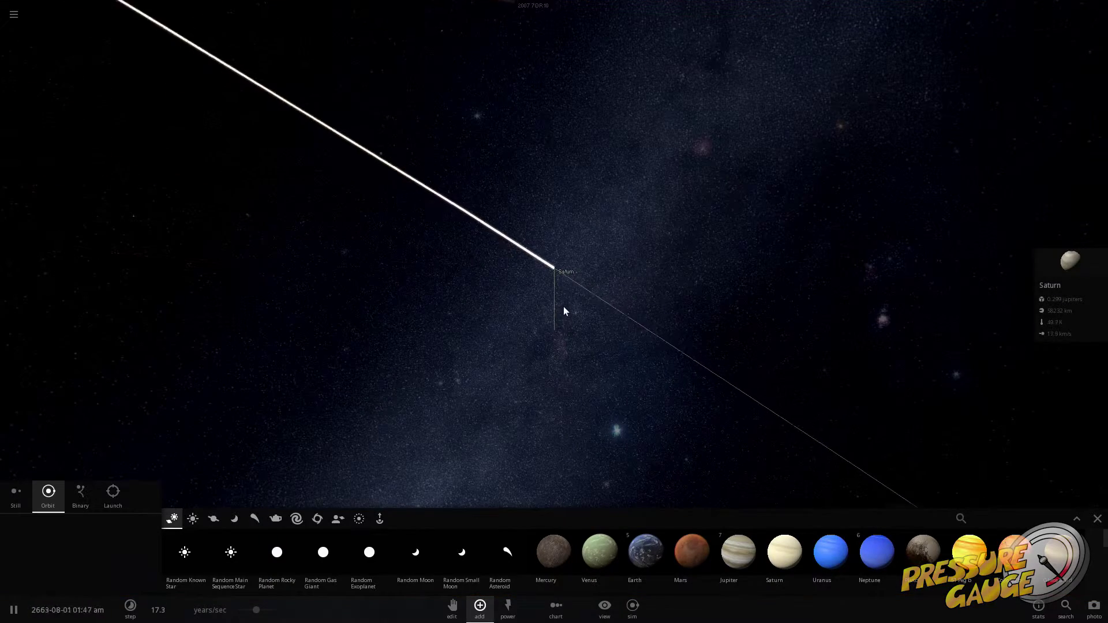
pyautogui.scroll(5, 570, 310)
pyautogui.scroll(-3, 569, 310)
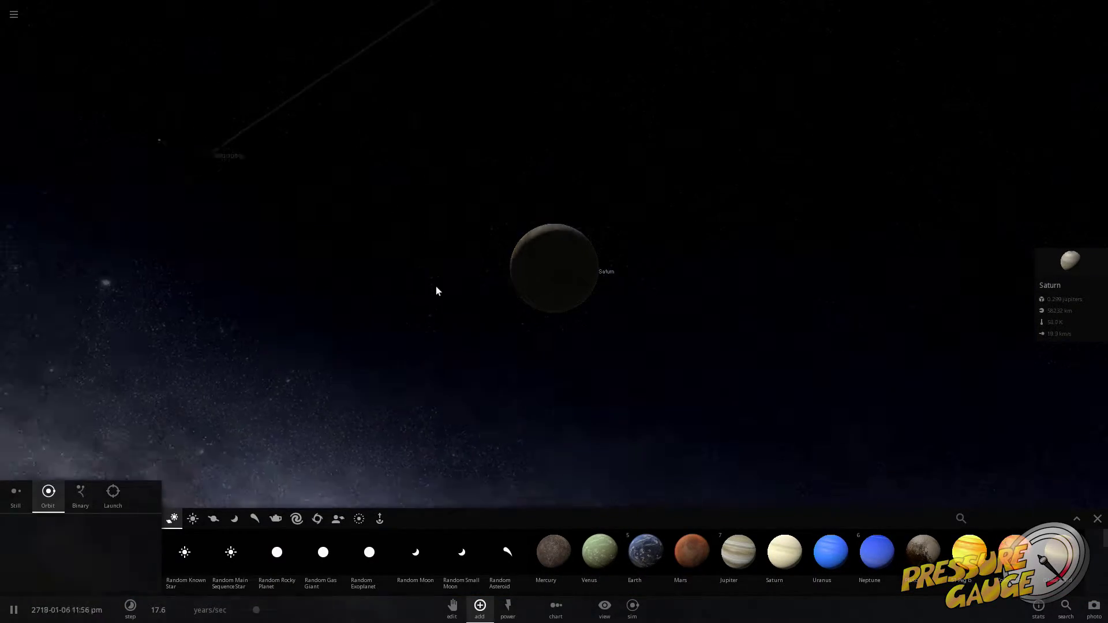
pyautogui.scroll(-3, 437, 288)
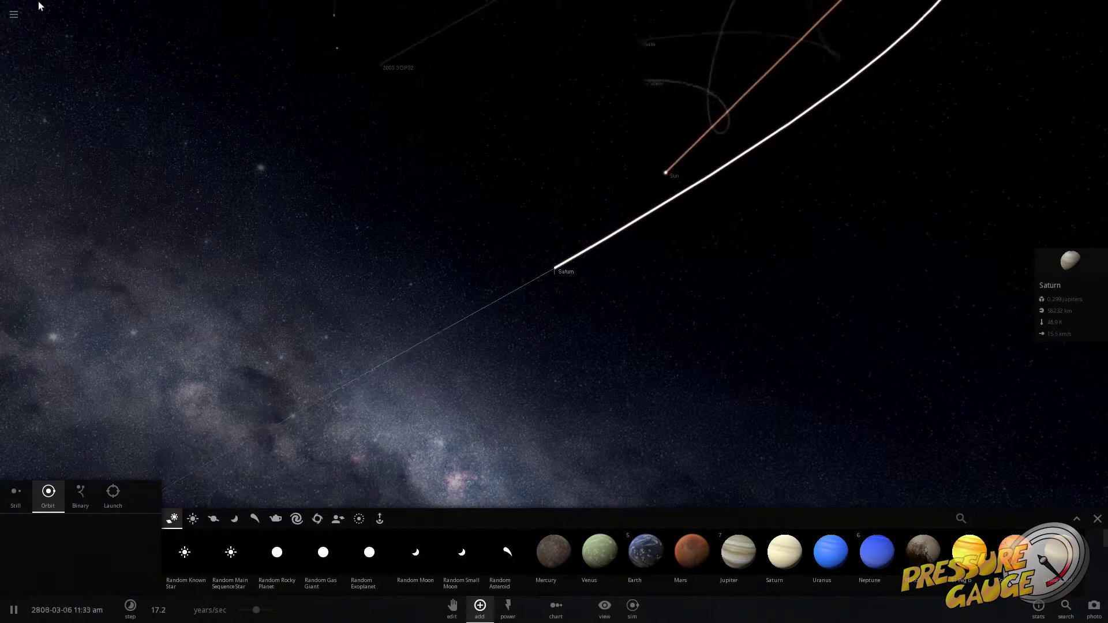
# - Reload the Solar System scenario and double-click Saturn to fly in close
pyautogui.click(9, 22)
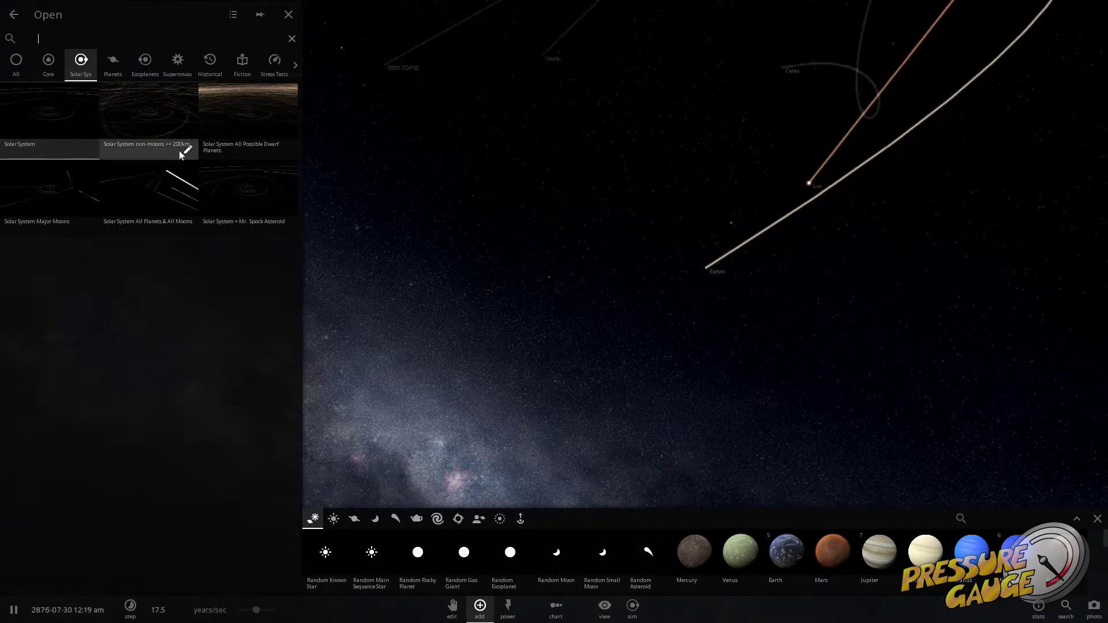
pyautogui.click(73, 186)
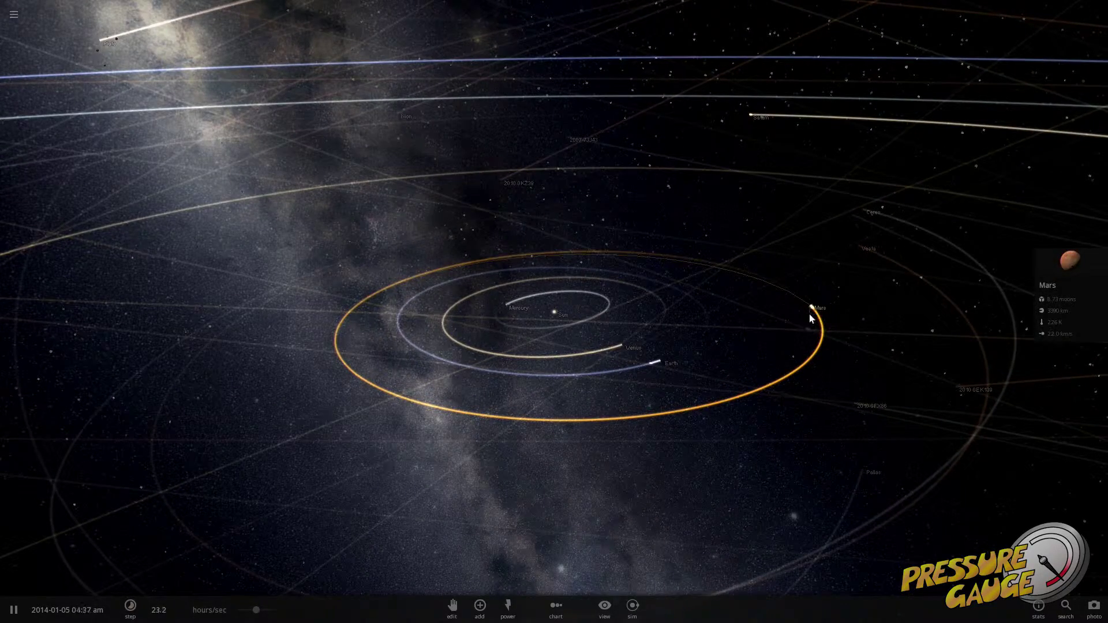
pyautogui.scroll(-3, 866, 433)
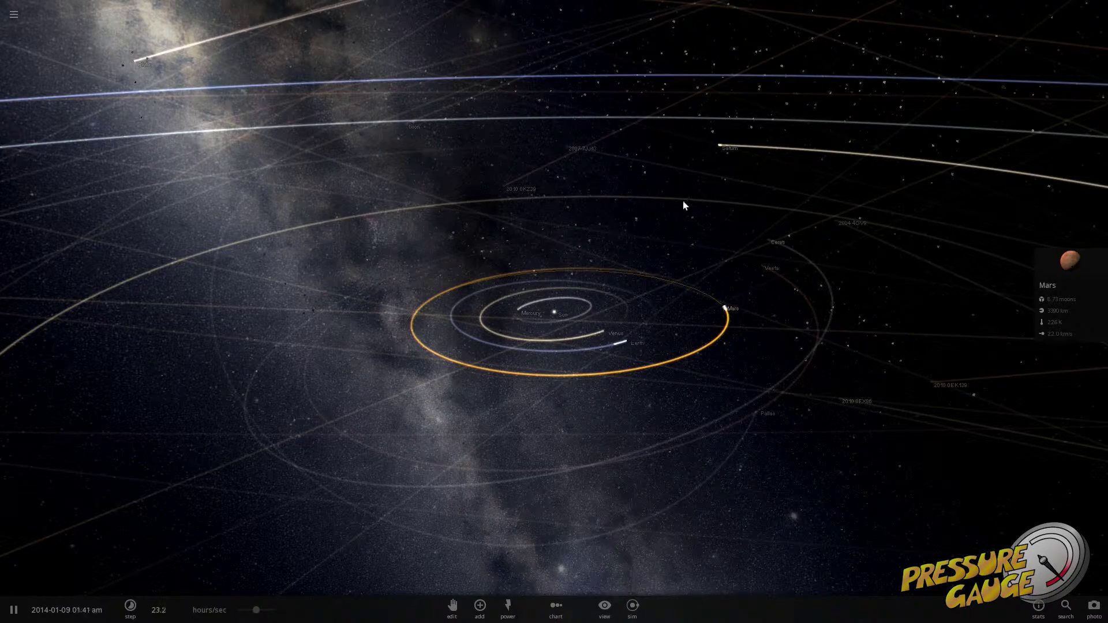
pyautogui.doubleClick(719, 146)
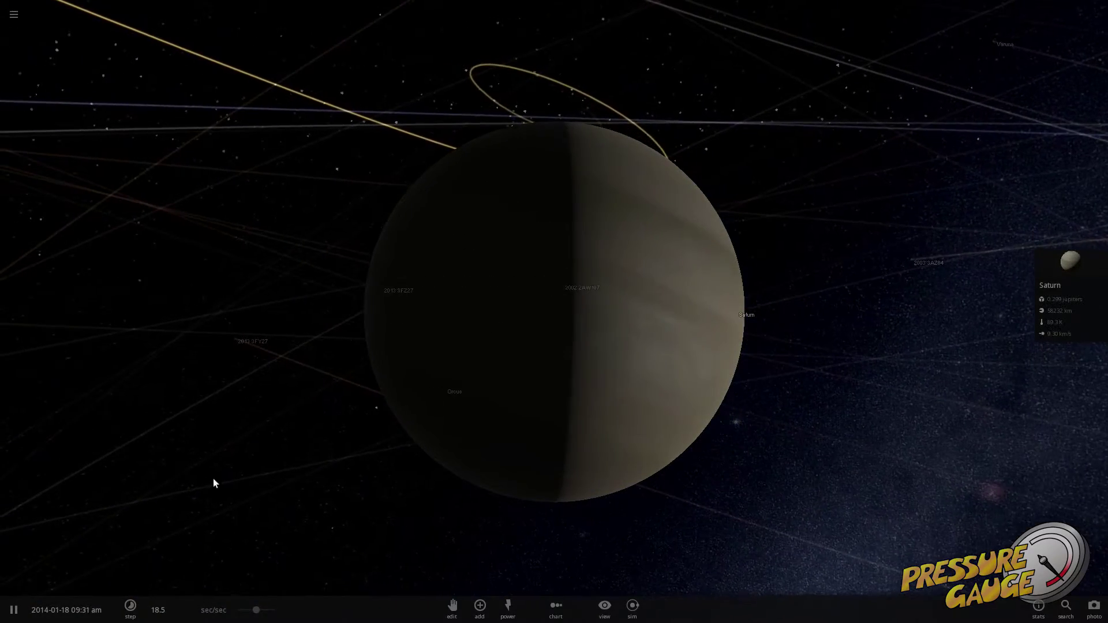
# - Add a Saturn-preset particle ring around Saturn from the Rings category
pyautogui.click(485, 609)
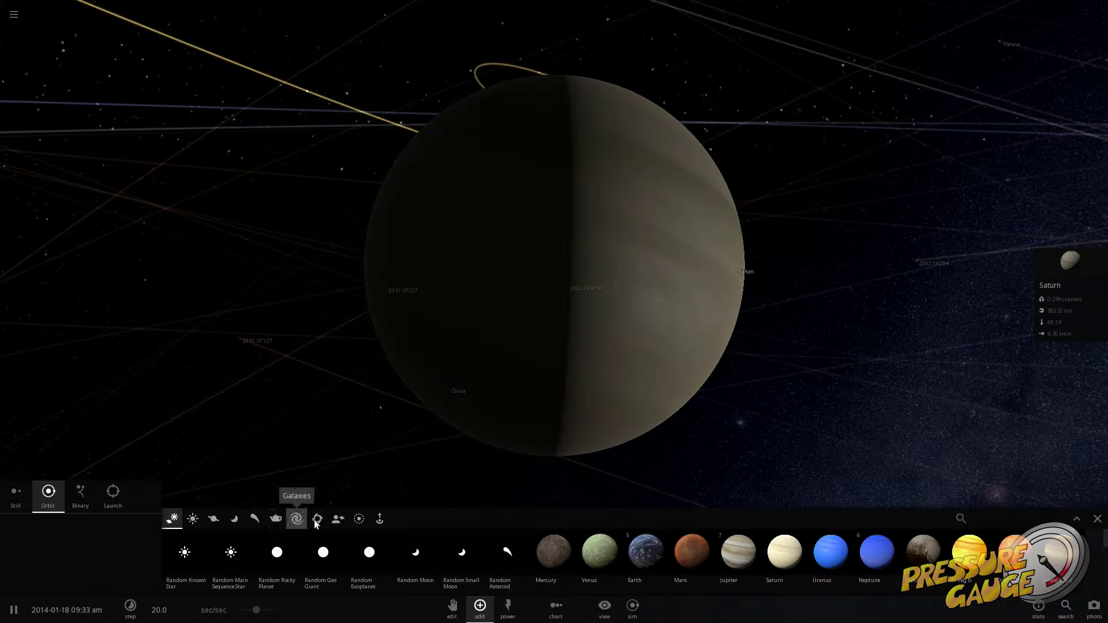
pyautogui.click(361, 519)
pyautogui.click(323, 553)
pyautogui.scroll(-3, 538, 364)
pyautogui.scroll(-3, 538, 364)
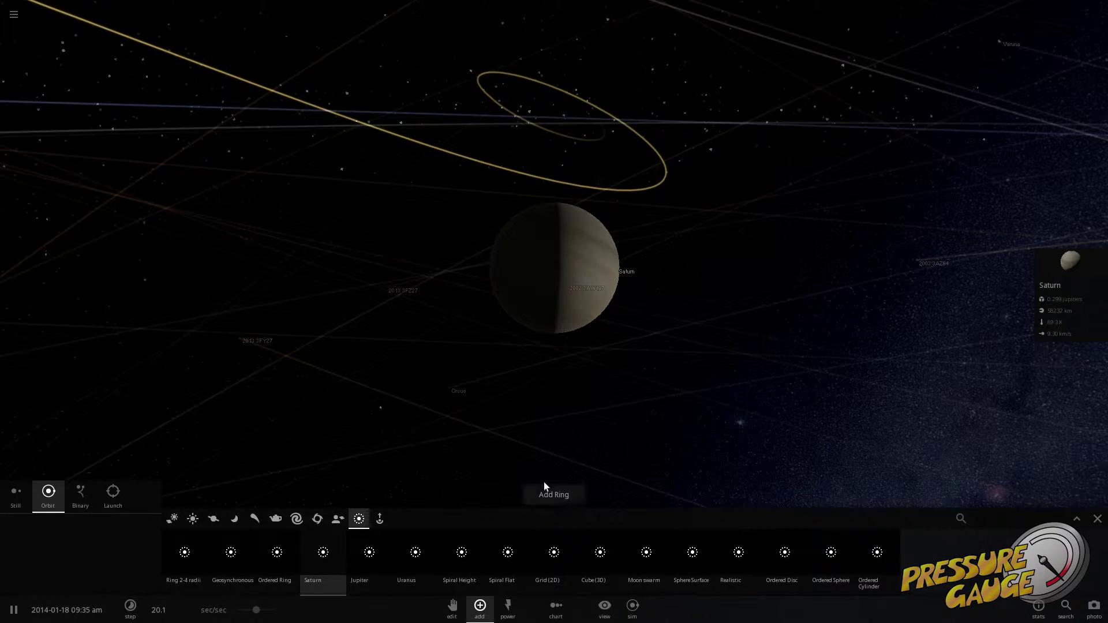
pyautogui.click(551, 499)
# - Add a second batch of ring particles and view Saturn from above its pole
pyautogui.moveTo(588, 387)
pyautogui.mouseDown()
pyautogui.moveTo(390, 441)
pyautogui.moveTo(309, 450)
pyautogui.moveTo(396, 311)
pyautogui.mouseUp()
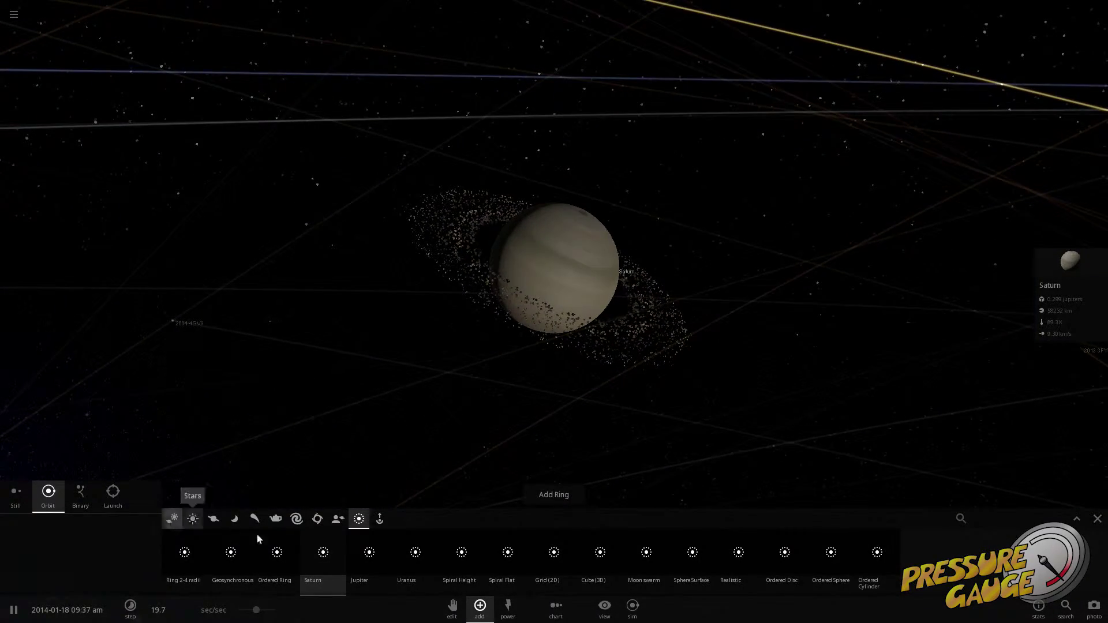
pyautogui.click(550, 496)
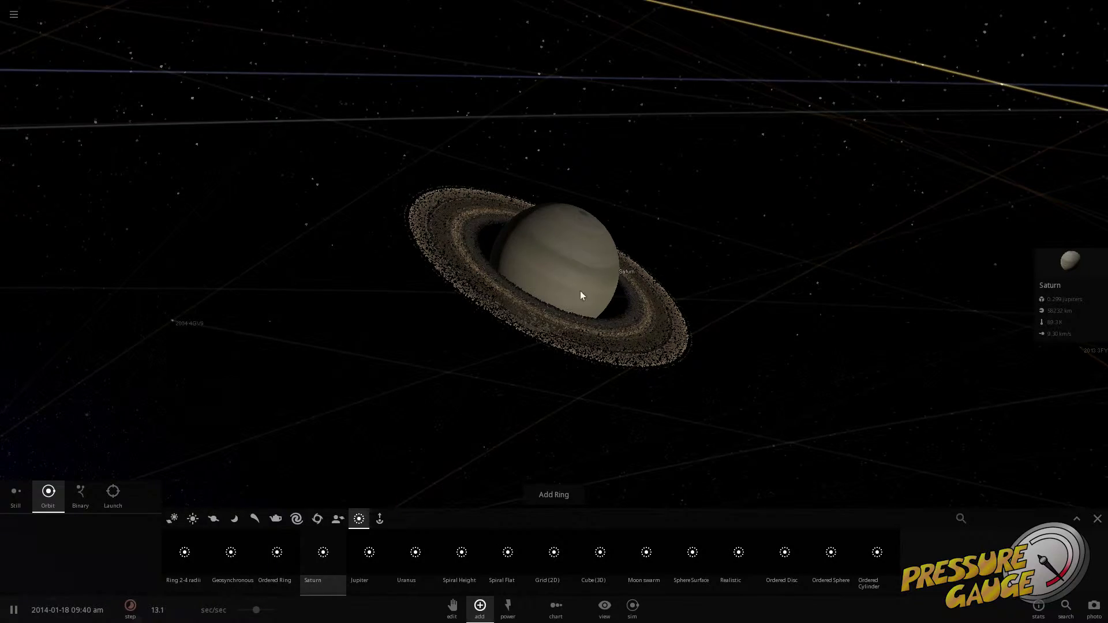
pyautogui.moveTo(585, 283)
pyautogui.mouseDown()
pyautogui.moveTo(444, 343)
pyautogui.moveTo(325, 425)
pyautogui.mouseUp()
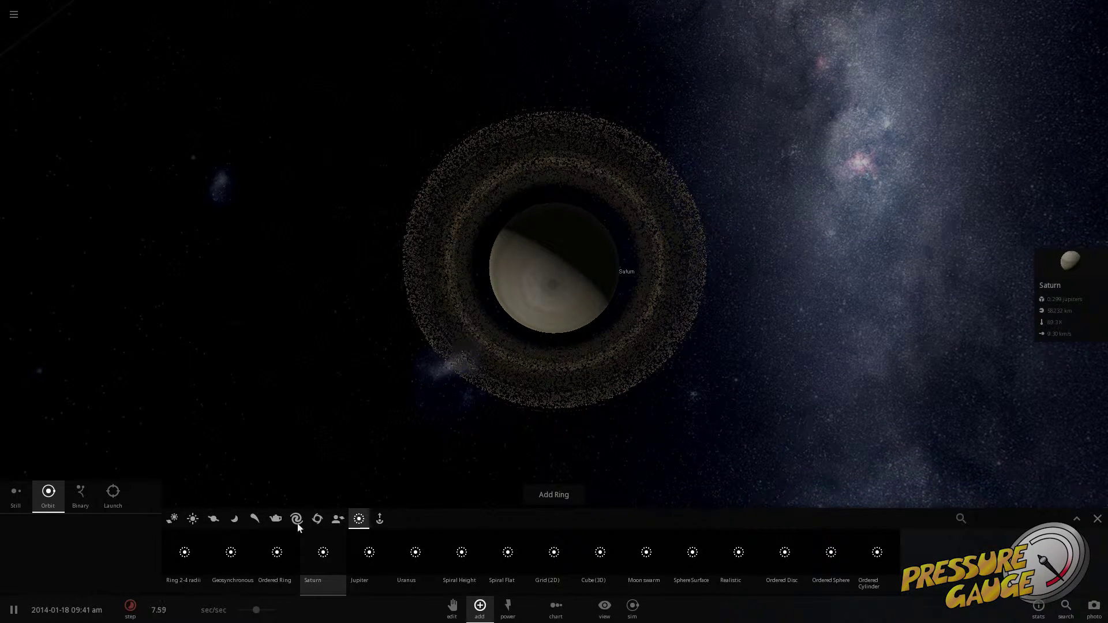
pyautogui.click(173, 525)
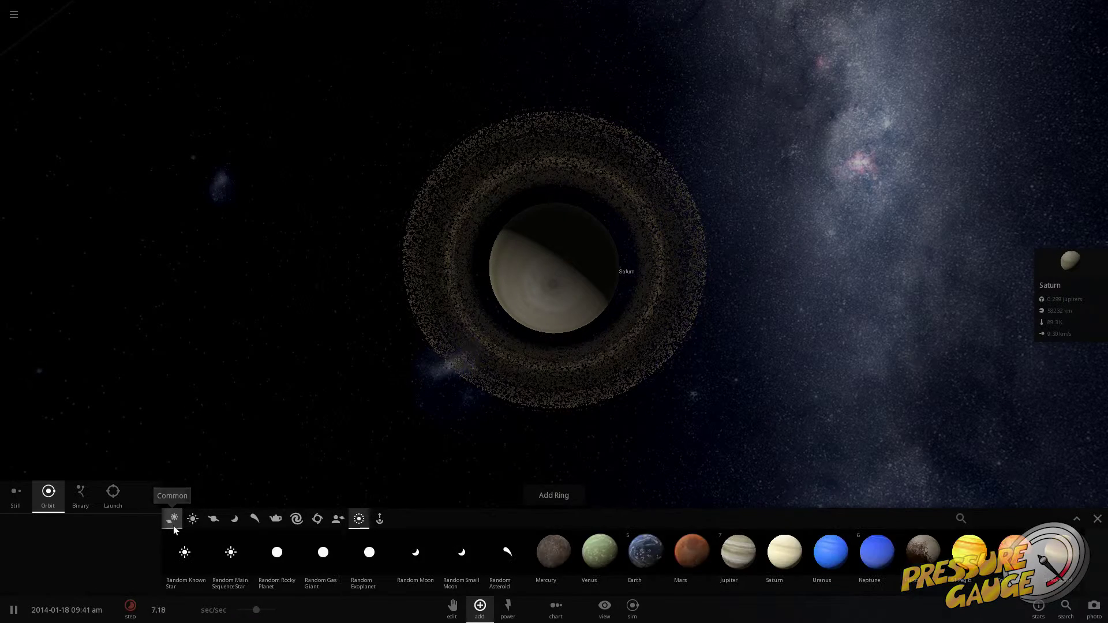
# - Set Saturn's rotational period to 1.00 hours in its properties
pyautogui.click(1065, 264)
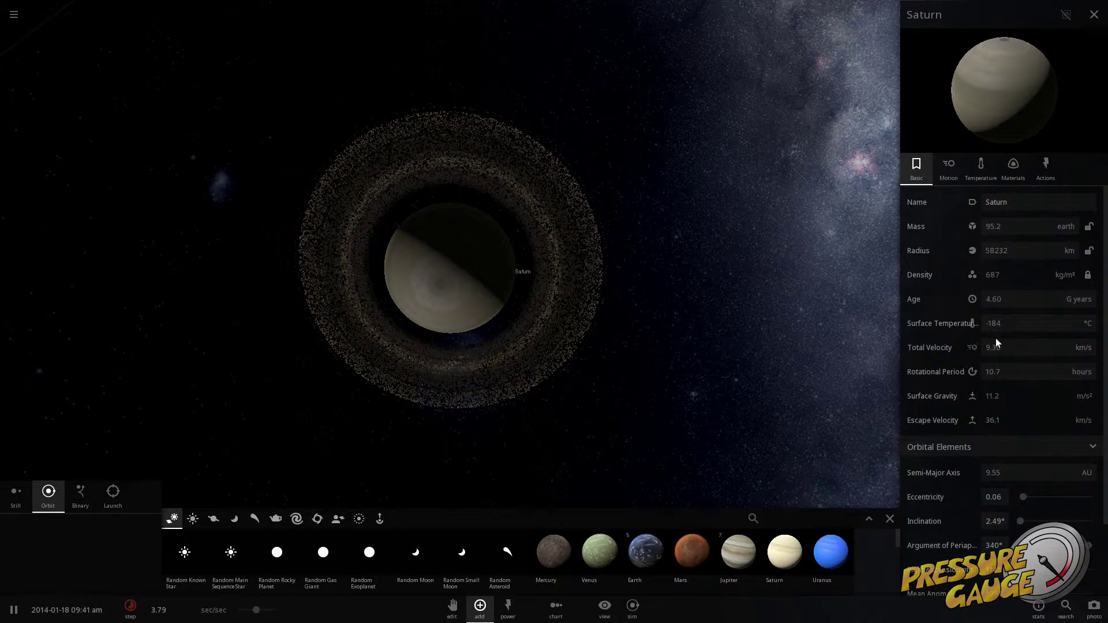
pyautogui.moveTo(1013, 371); pyautogui.dragTo(985, 375)
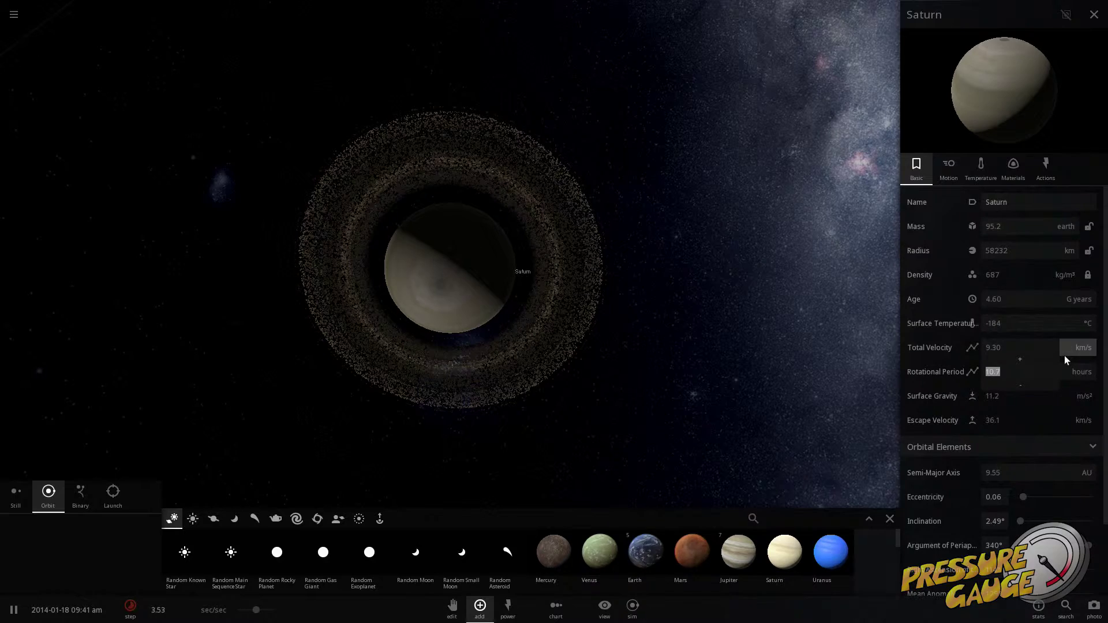
pyautogui.write('1')
pyautogui.press('Return')
pyautogui.scroll(1, 505, 293)
pyautogui.scroll(2, 505, 294)
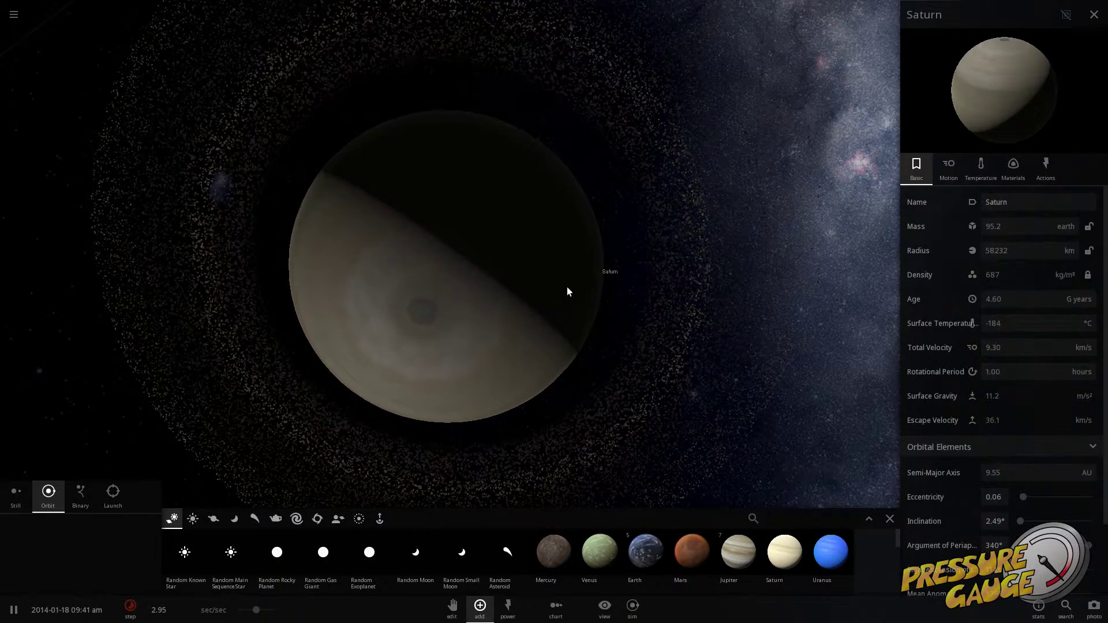
pyautogui.moveTo(441, 234)
pyautogui.mouseDown()
pyautogui.moveTo(347, 198)
pyautogui.moveTo(380, 156)
pyautogui.mouseUp()
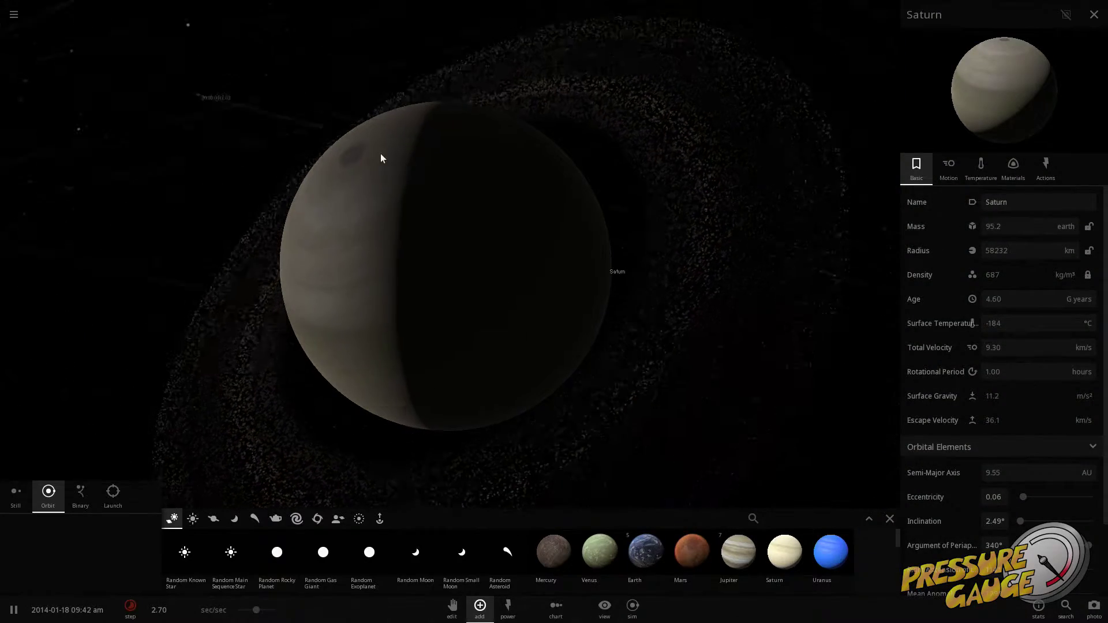
# - Slow time to about half a second per second and close Saturn's properties
pyautogui.click(256, 614)
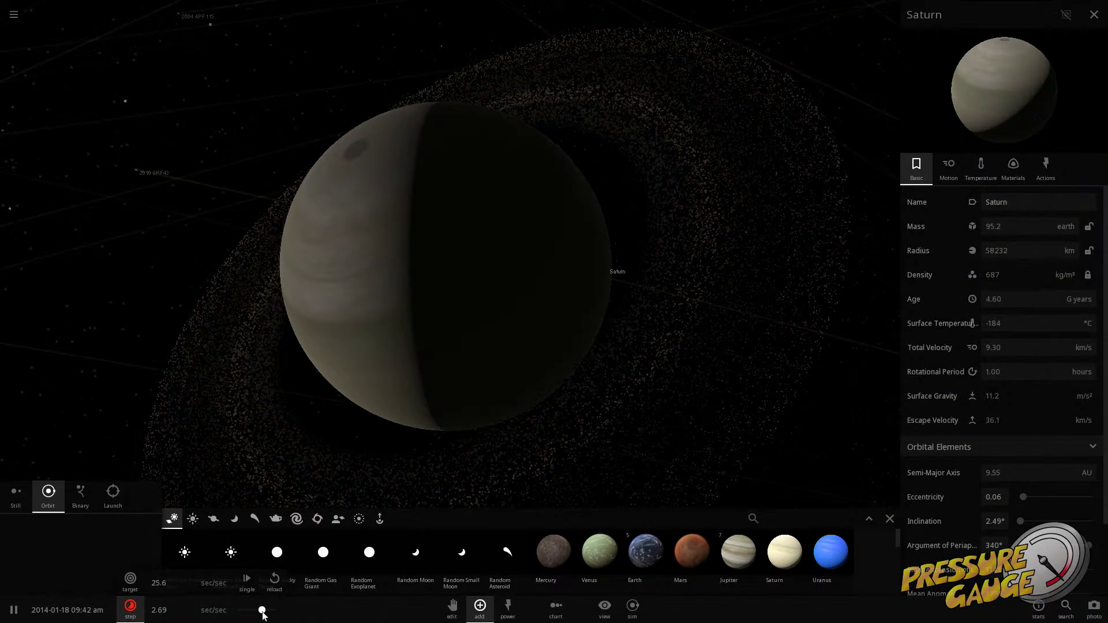
pyautogui.moveTo(262, 613); pyautogui.dragTo(266, 610)
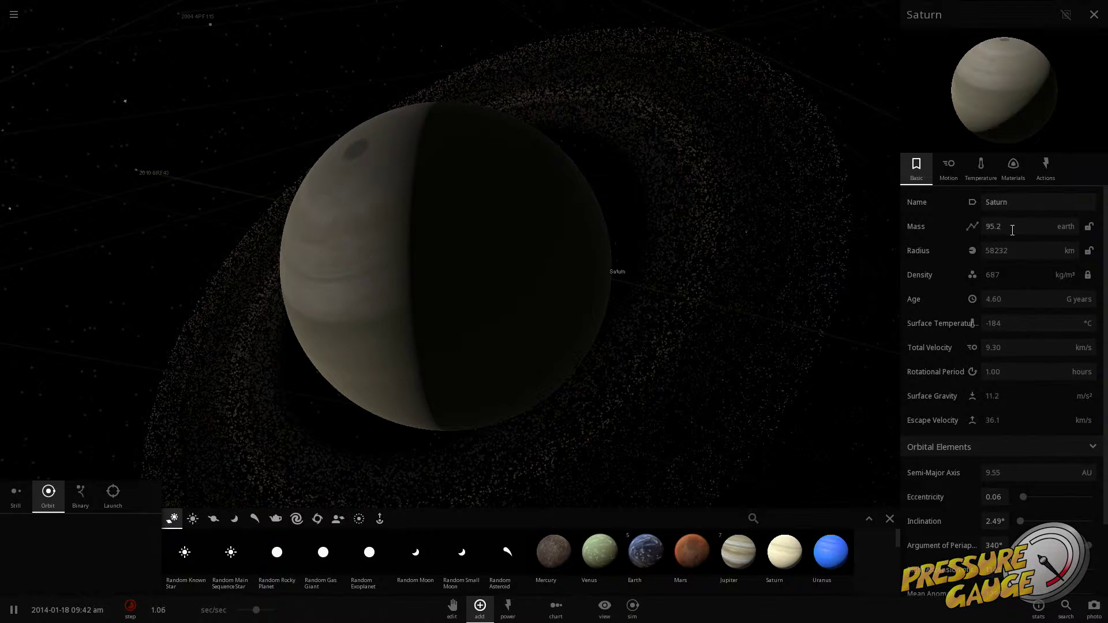
pyautogui.moveTo(1012, 230); pyautogui.dragTo(960, 226)
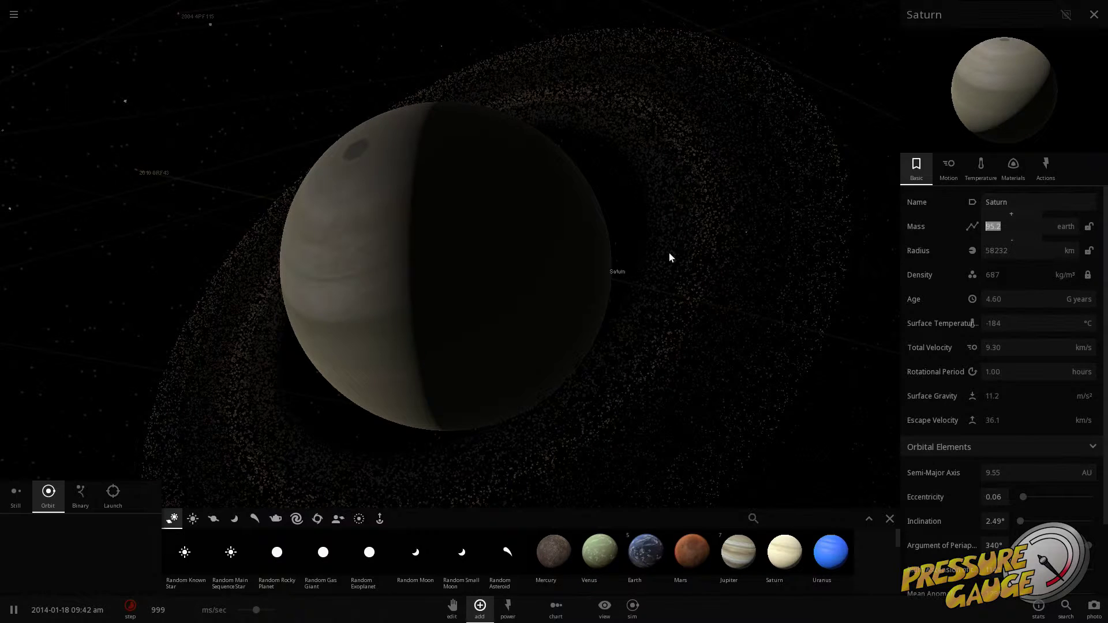
pyautogui.click(717, 275)
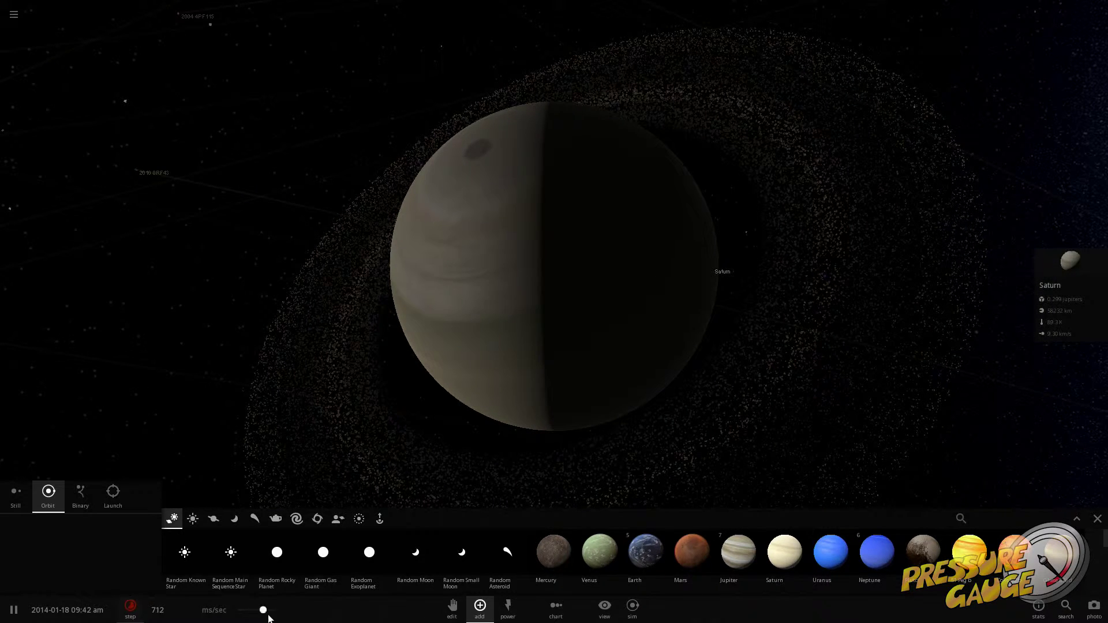
pyautogui.moveTo(269, 614); pyautogui.dragTo(272, 617)
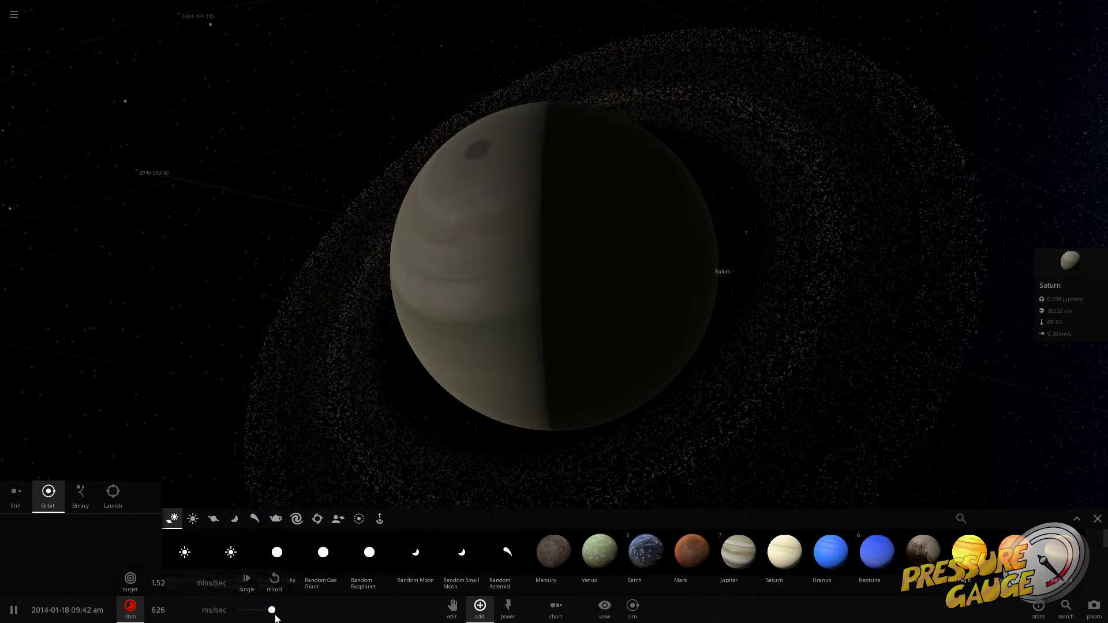
# - Reload the simulation, confirm, and centre the view on Saturn
pyautogui.click(273, 581)
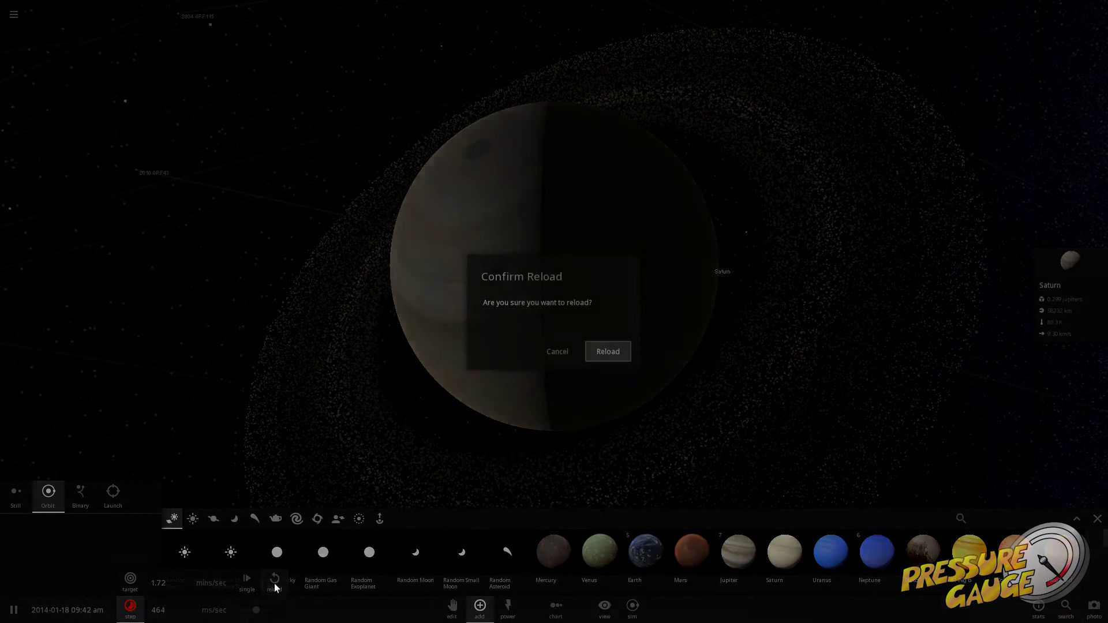
pyautogui.click(603, 353)
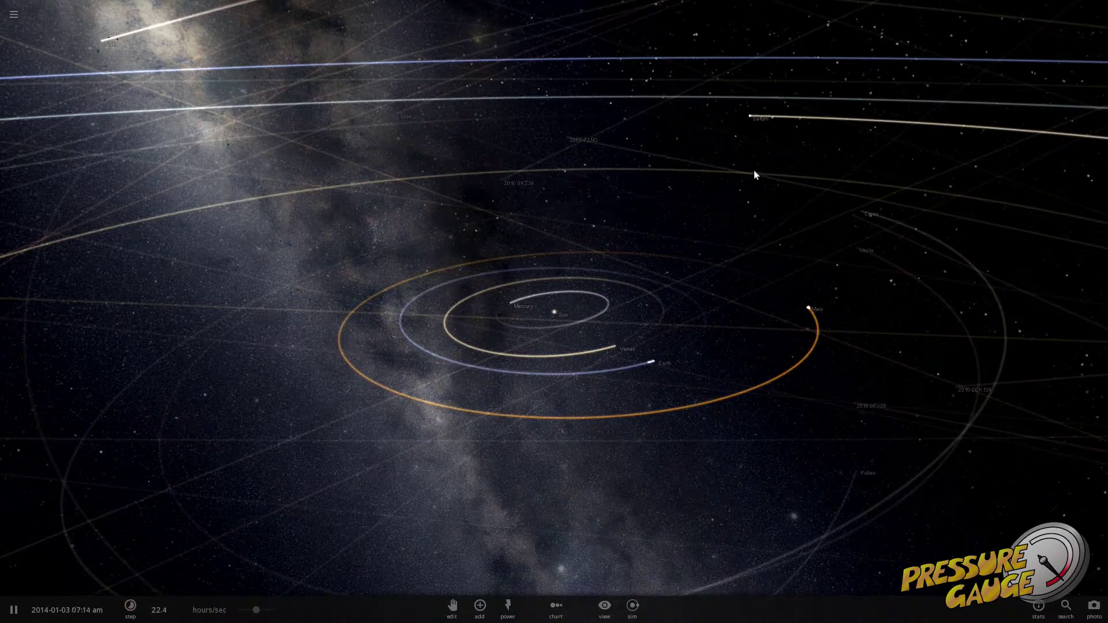
pyautogui.click(748, 115)
pyautogui.doubleClick(746, 116)
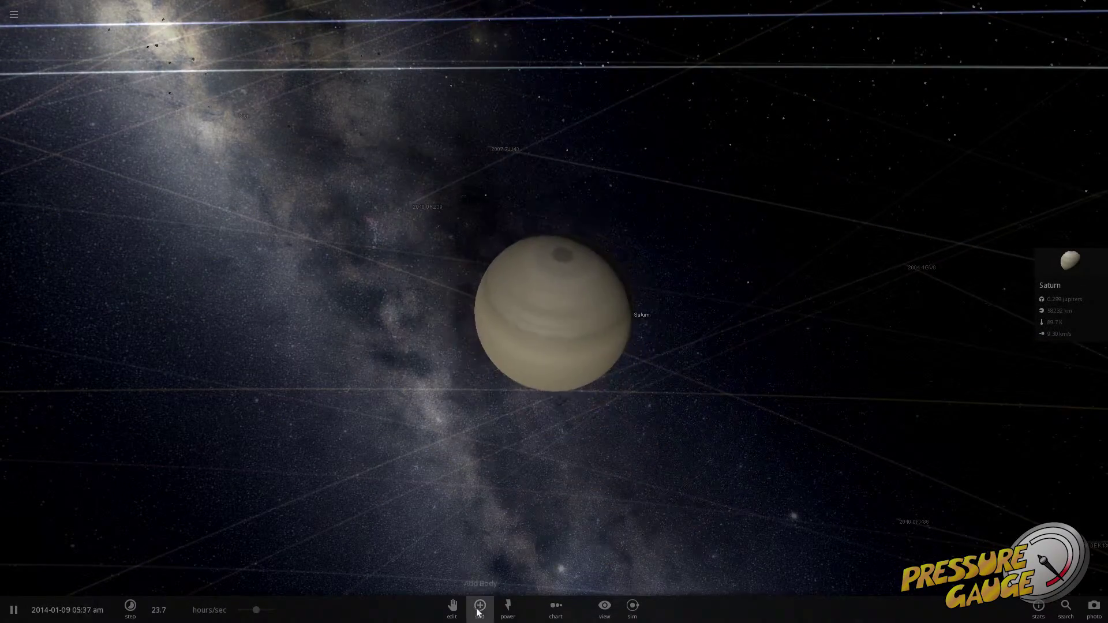
# - Add a Saturn-preset particle ring around the reloaded Saturn
pyautogui.click(479, 606)
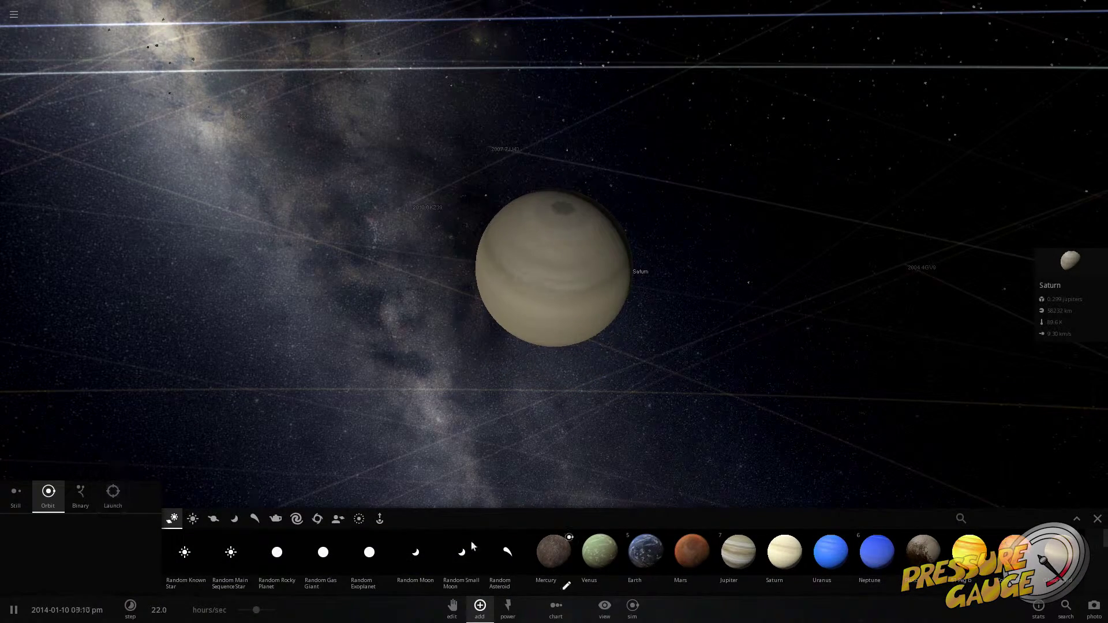
pyautogui.click(361, 523)
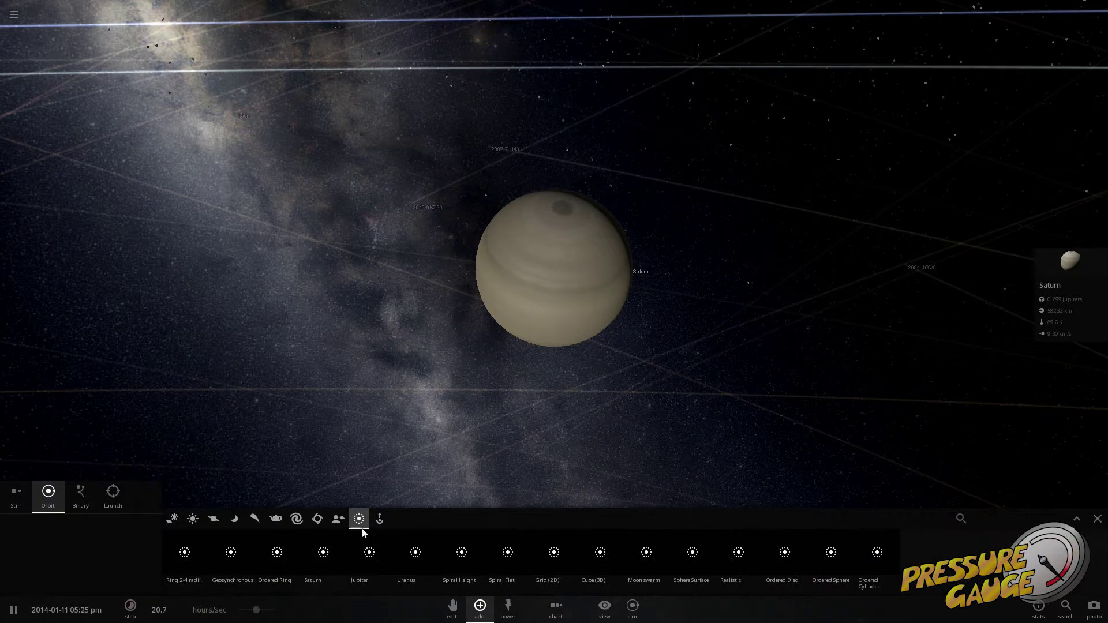
pyautogui.click(324, 565)
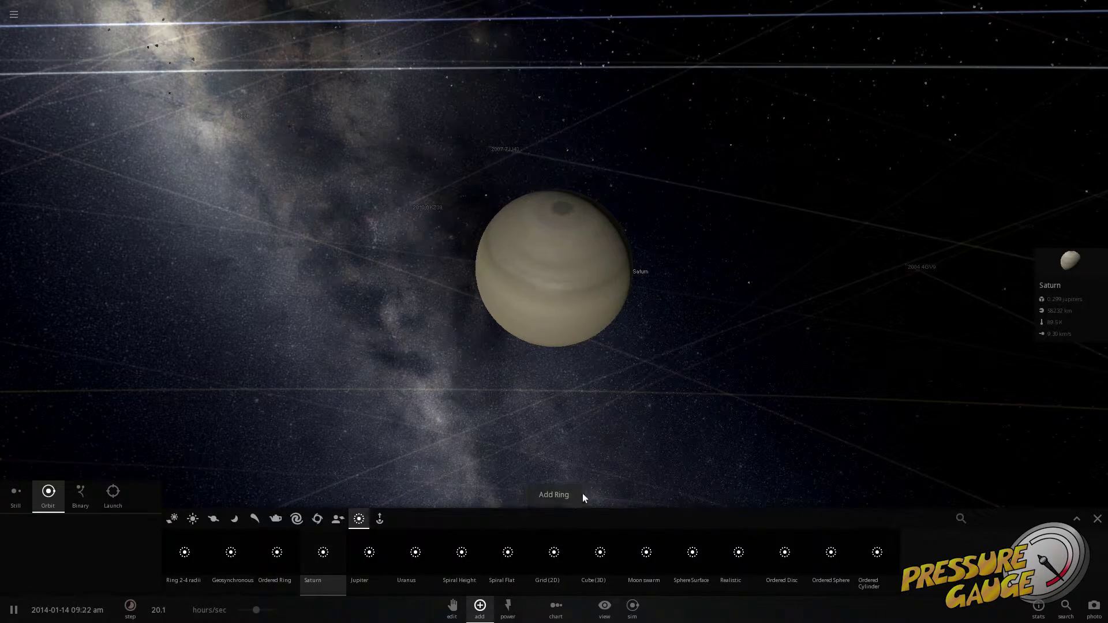
pyautogui.click(579, 497)
pyautogui.moveTo(653, 311); pyautogui.dragTo(784, 251)
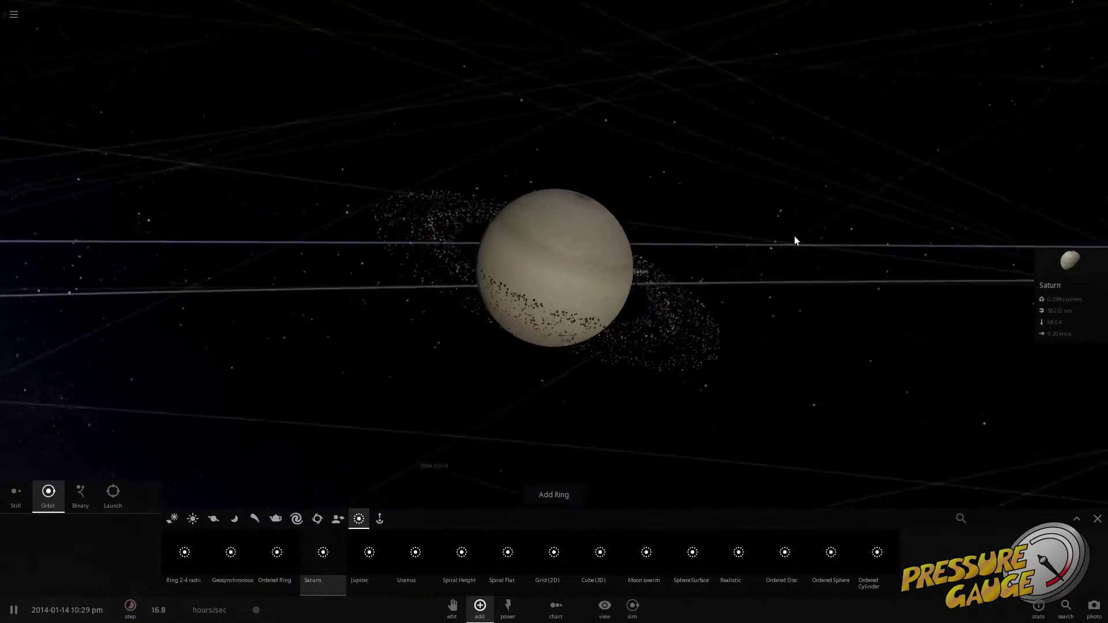
# - Slow time below 1.00 hours per second, zoom in, and open Saturn's full properties
pyautogui.moveTo(255, 610); pyautogui.dragTo(246, 611)
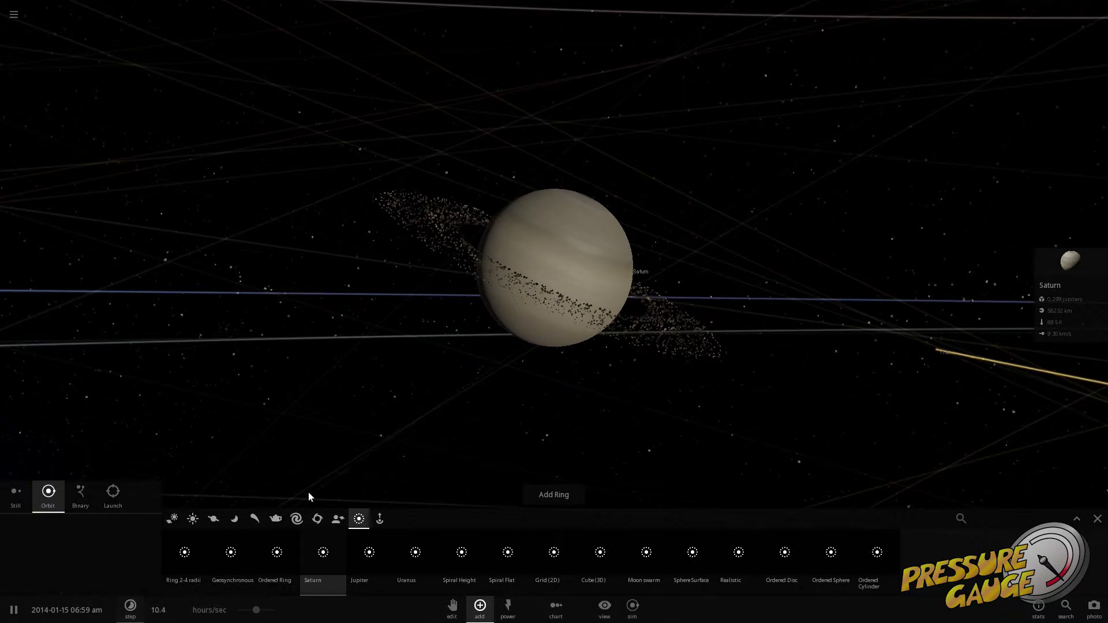
pyautogui.moveTo(255, 610)
pyautogui.mouseDown()
pyautogui.moveTo(234, 610)
pyautogui.moveTo(249, 608)
pyautogui.mouseUp()
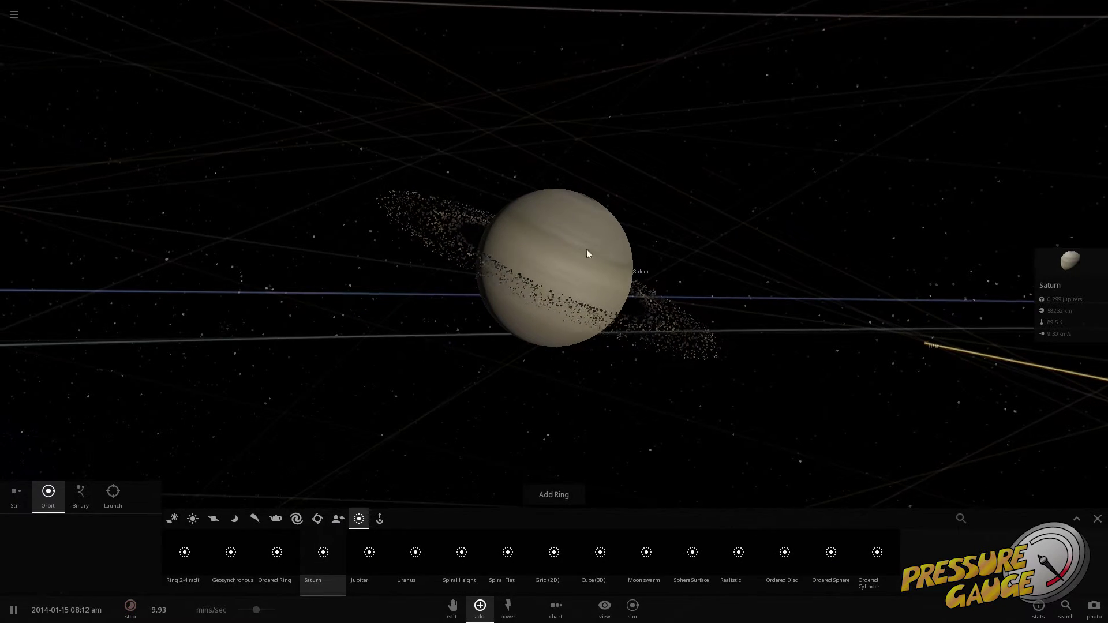
pyautogui.moveTo(581, 255); pyautogui.dragTo(496, 316)
pyautogui.scroll(-5, 537, 276)
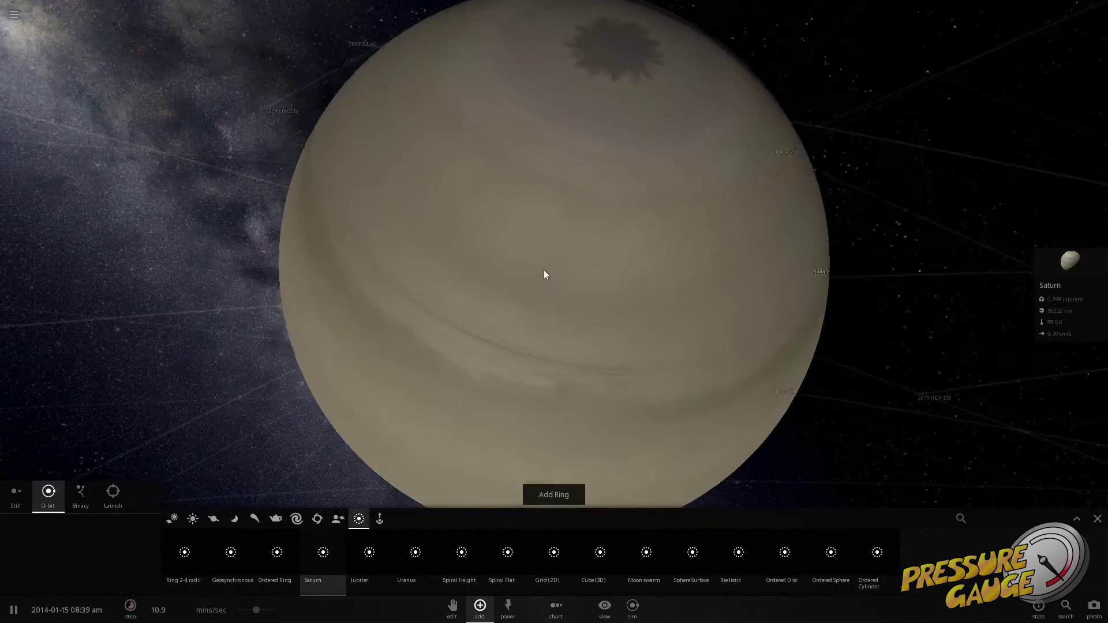
pyautogui.scroll(3, 544, 274)
pyautogui.scroll(3, 470, 317)
pyautogui.moveTo(555, 280); pyautogui.dragTo(588, 244)
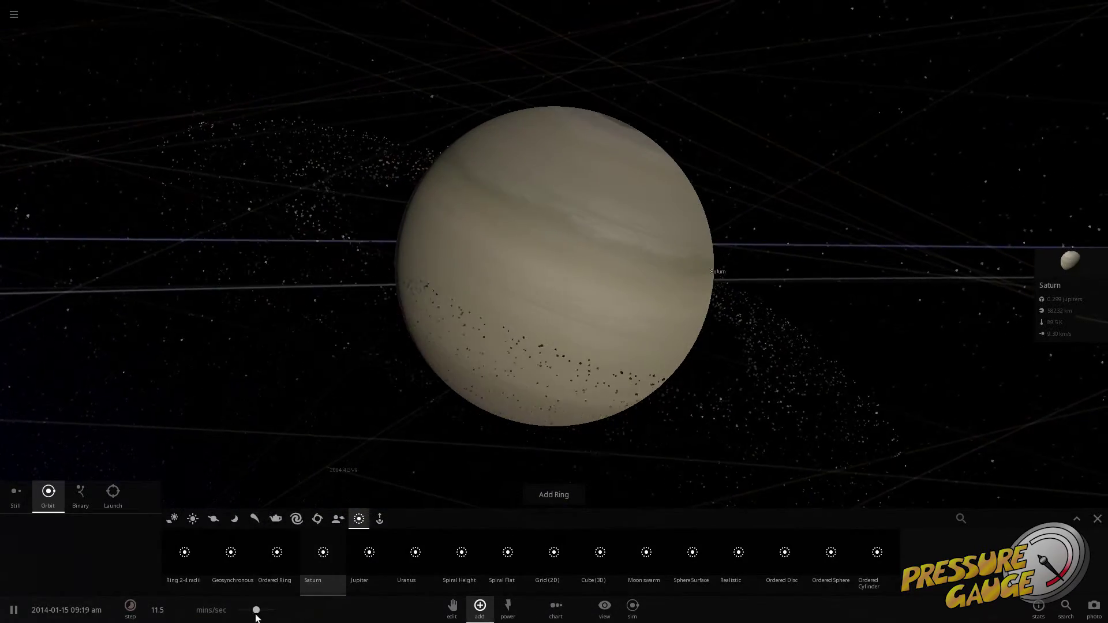
pyautogui.click(131, 606)
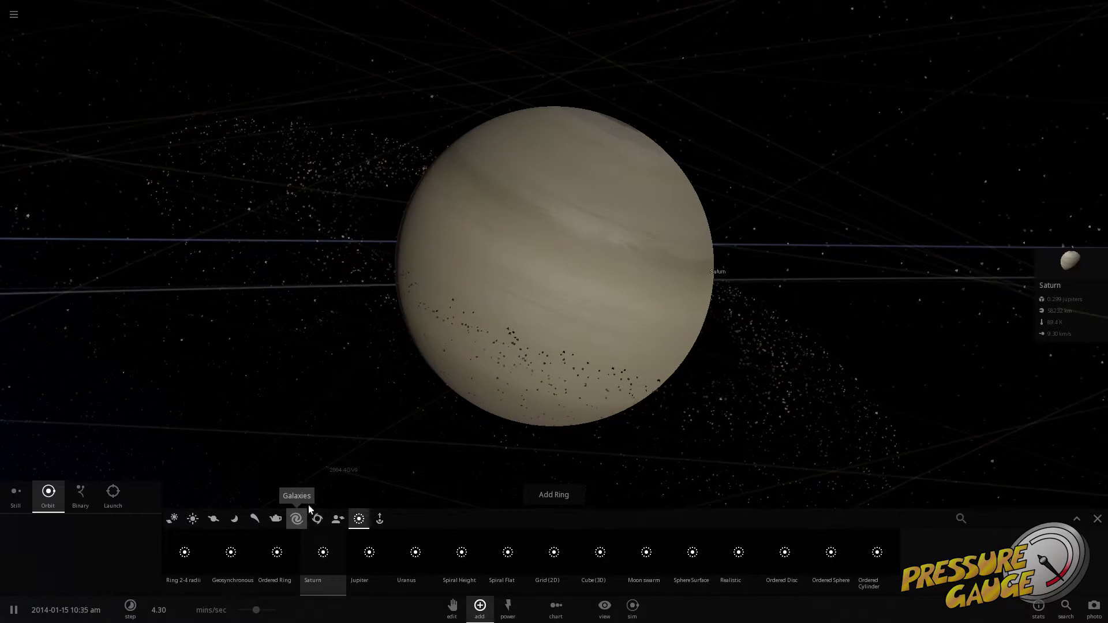
pyautogui.click(1074, 267)
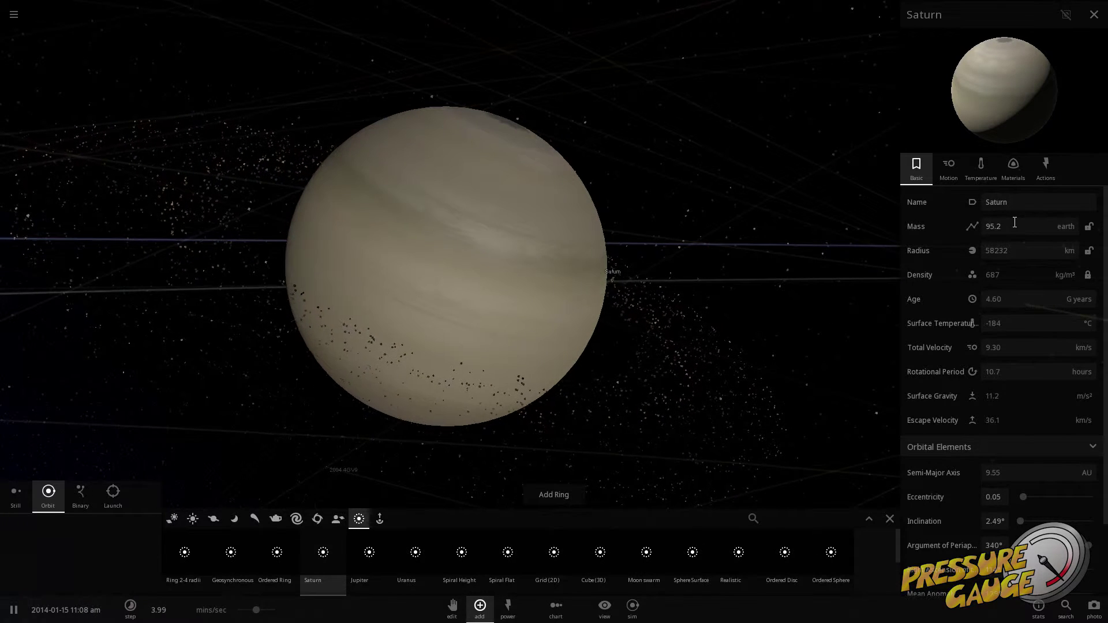
# - Show Saturn's motion properties and bring up the powers for acting on bodies
pyautogui.click(981, 173)
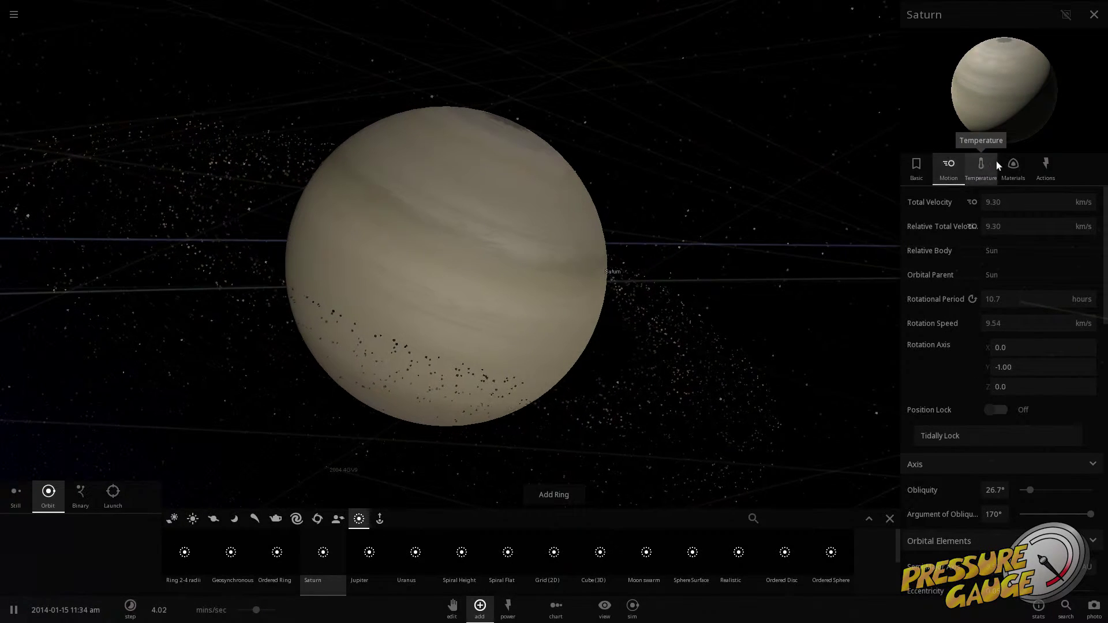
pyautogui.click(508, 607)
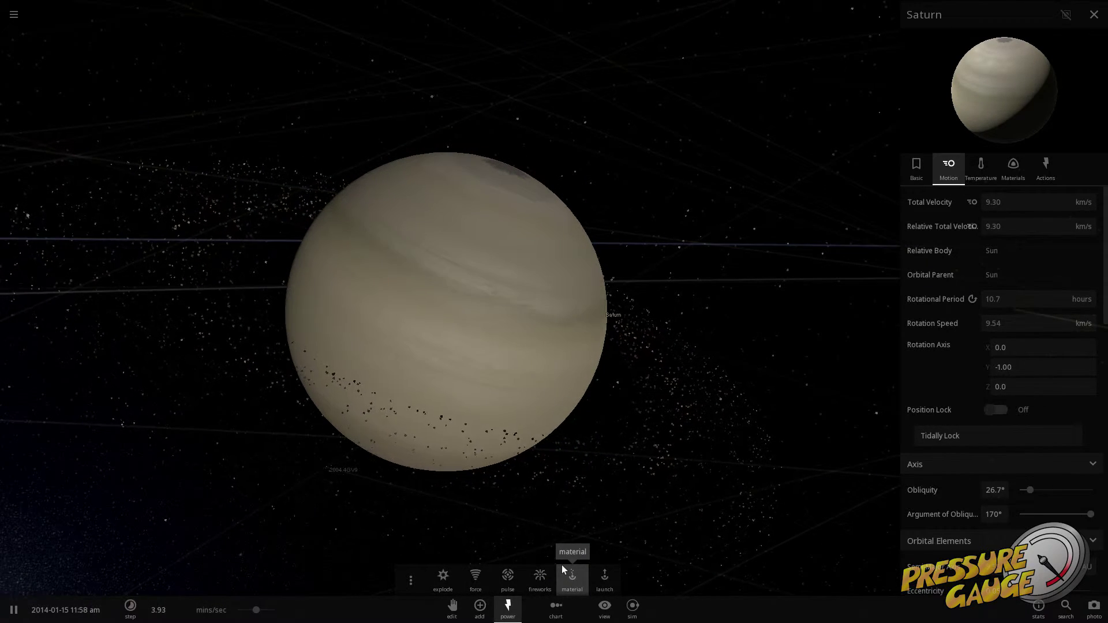
# - Try the Force and Pulse powers, then settle on Fireworks
pyautogui.click(475, 578)
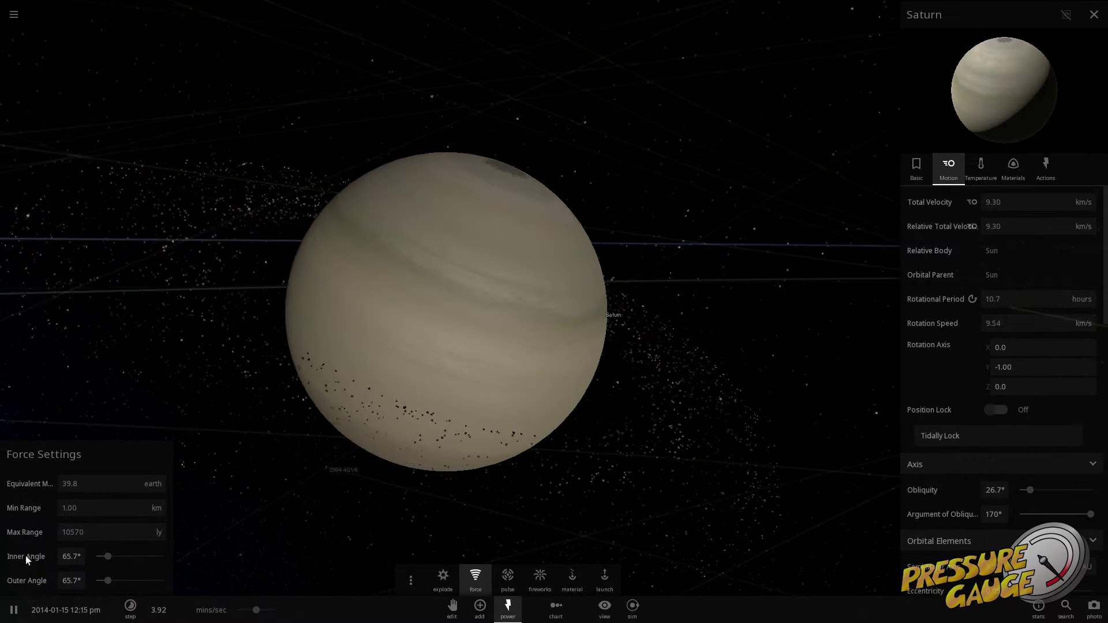
pyautogui.click(498, 579)
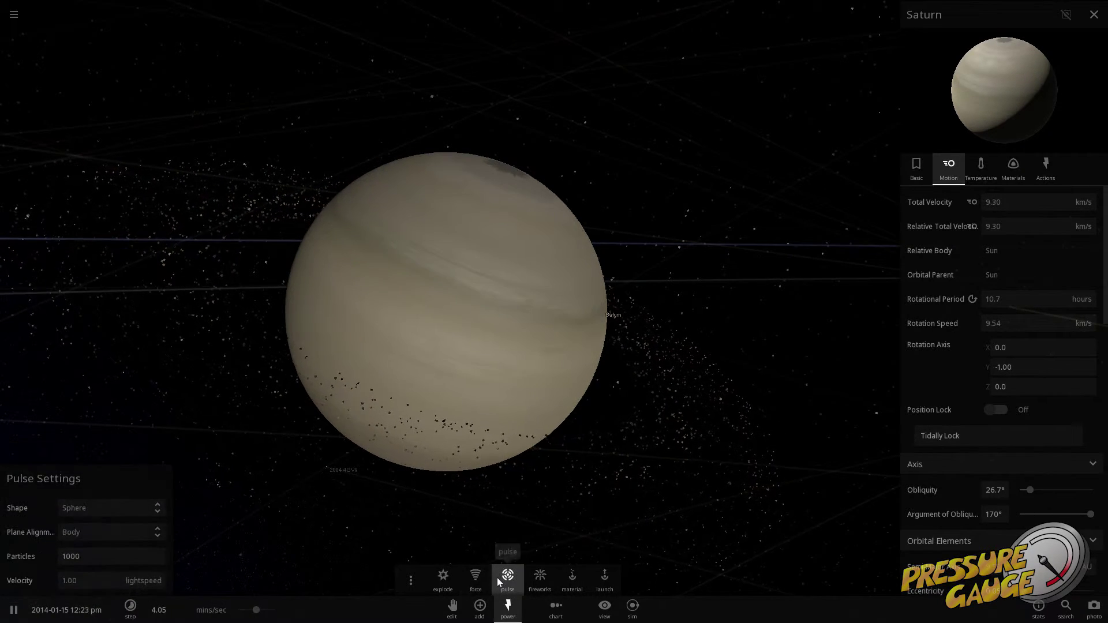
pyautogui.click(541, 579)
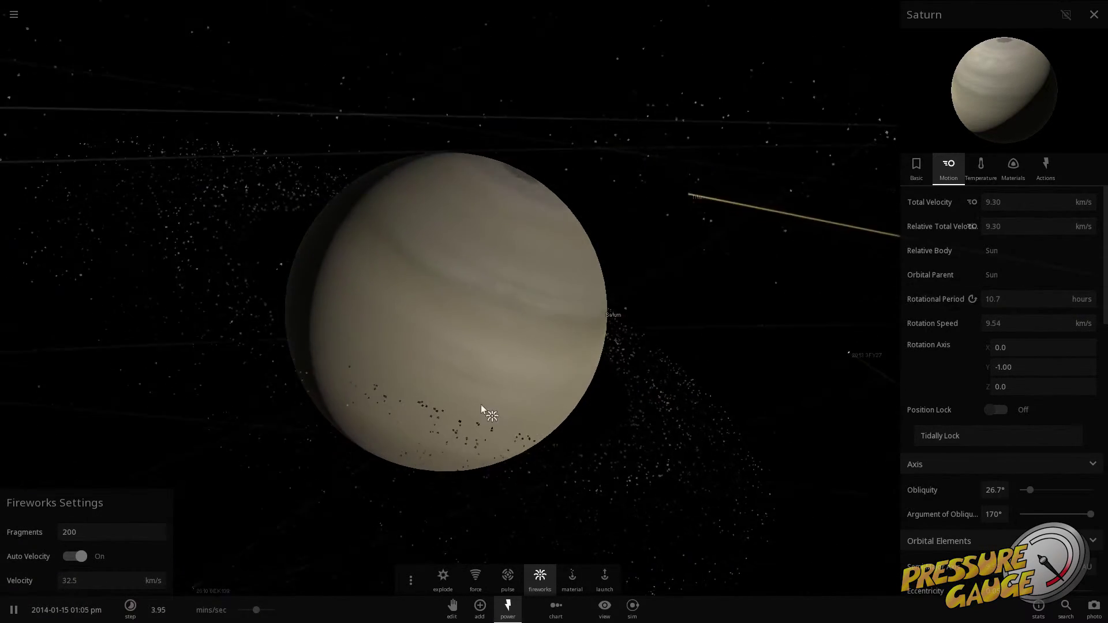
pyautogui.press('Escape')
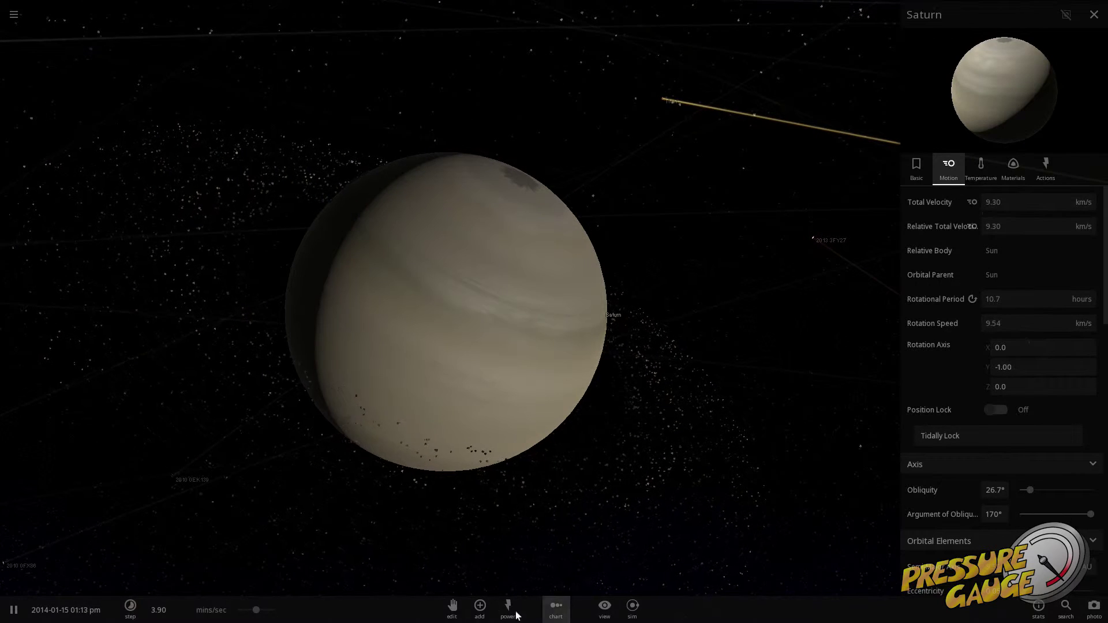
pyautogui.click(505, 607)
pyautogui.click(544, 588)
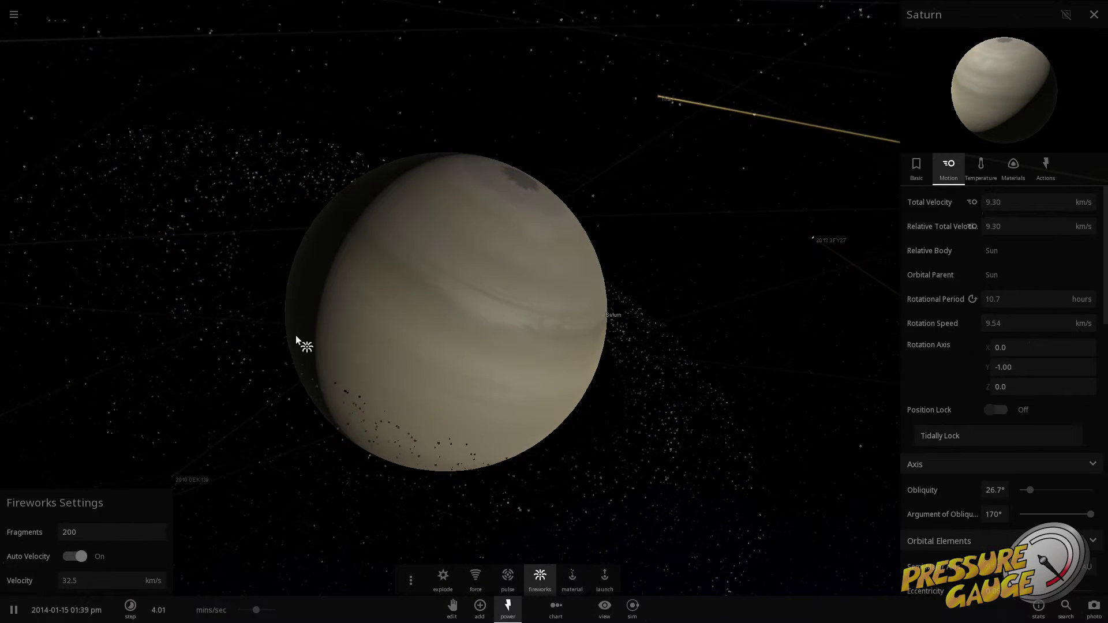
pyautogui.scroll(5, 364, 342)
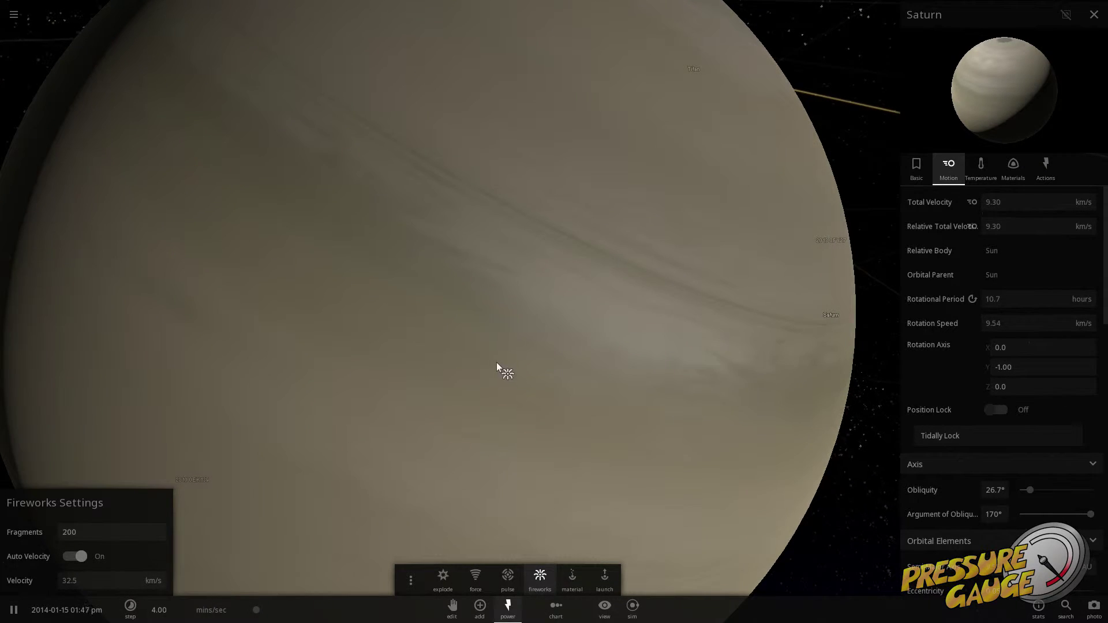
# - Set off fireworks on Saturn's lower surface and bring up the launch planet picker
pyautogui.click(416, 384)
pyautogui.scroll(-5, 402, 399)
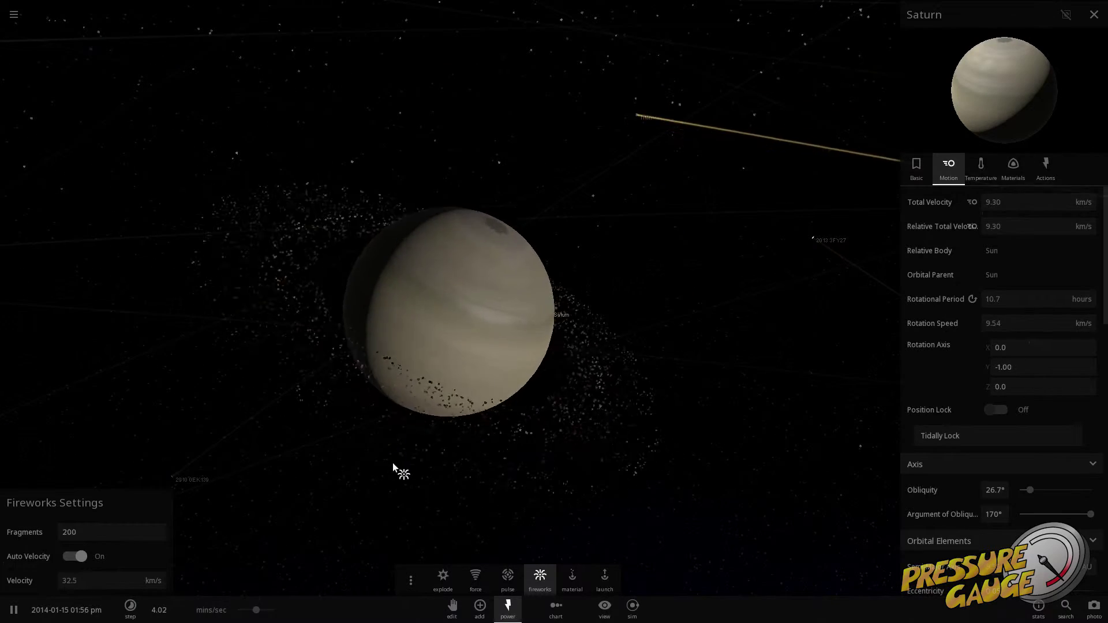
pyautogui.scroll(3, 442, 485)
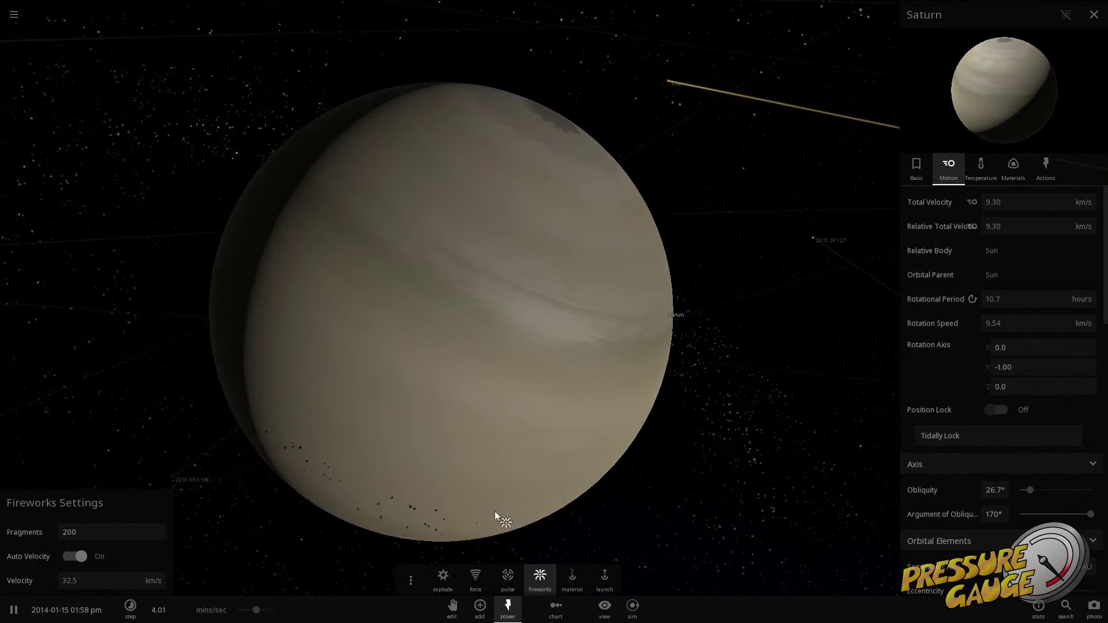
pyautogui.scroll(-3, 520, 528)
pyautogui.click(572, 579)
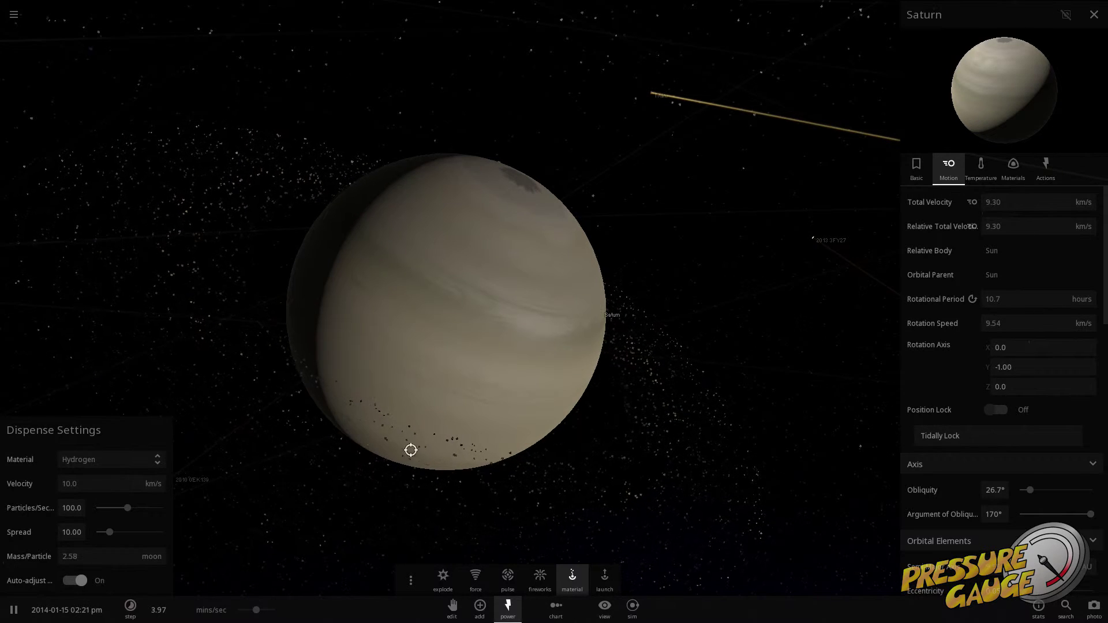
pyautogui.click(604, 579)
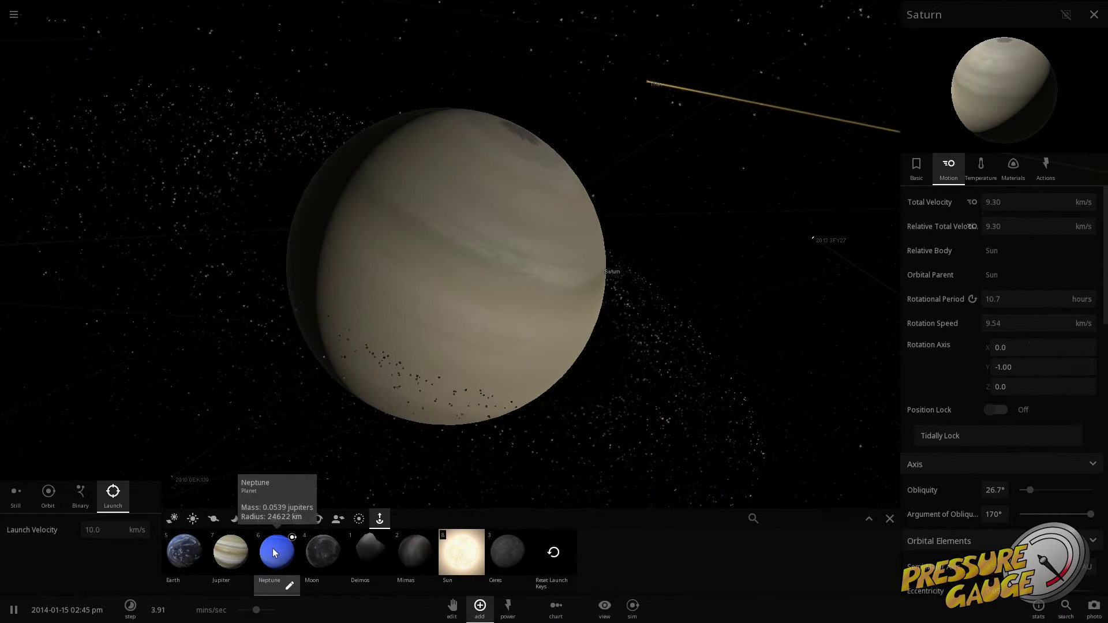
# - Launch Neptune into Saturn and orbit around to follow the impact glow
pyautogui.click(449, 302)
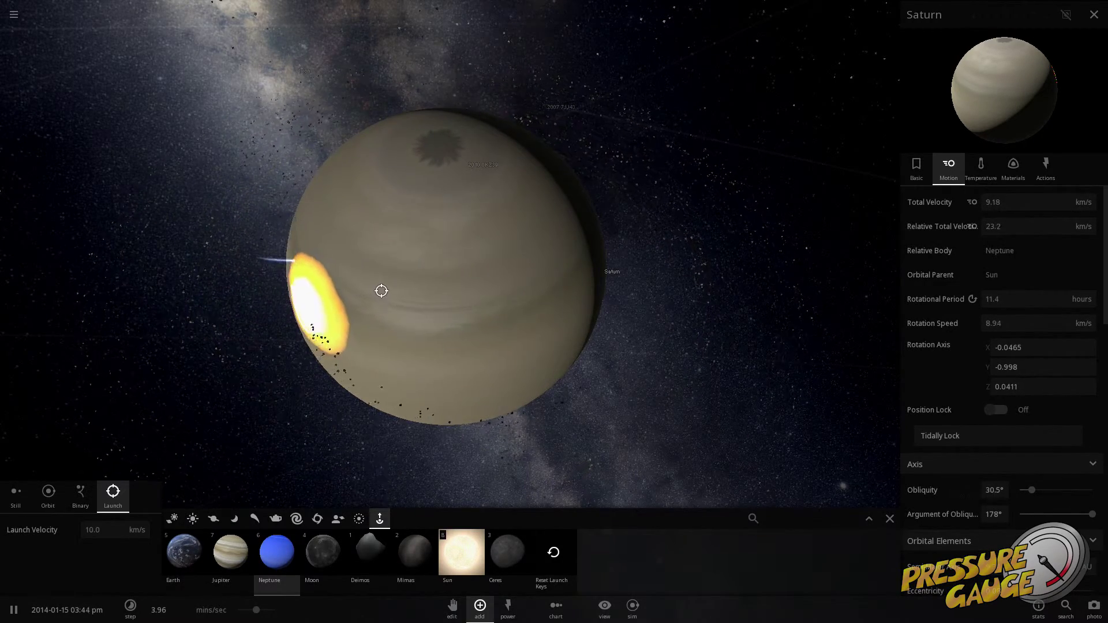
pyautogui.moveTo(392, 285)
pyautogui.mouseDown()
pyautogui.moveTo(517, 228)
pyautogui.moveTo(400, 242)
pyautogui.mouseUp()
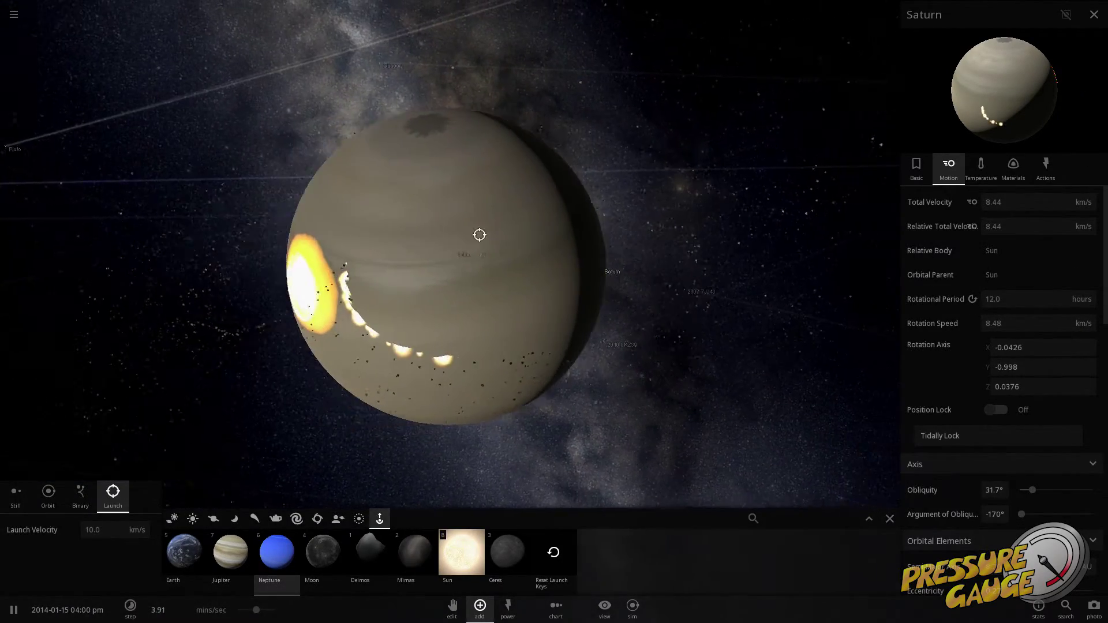
pyautogui.moveTo(494, 235)
pyautogui.mouseDown()
pyautogui.moveTo(342, 270)
pyautogui.moveTo(228, 248)
pyautogui.moveTo(408, 230)
pyautogui.moveTo(330, 244)
pyautogui.moveTo(143, 240)
pyautogui.moveTo(79, 297)
pyautogui.moveTo(56, 345)
pyautogui.mouseUp()
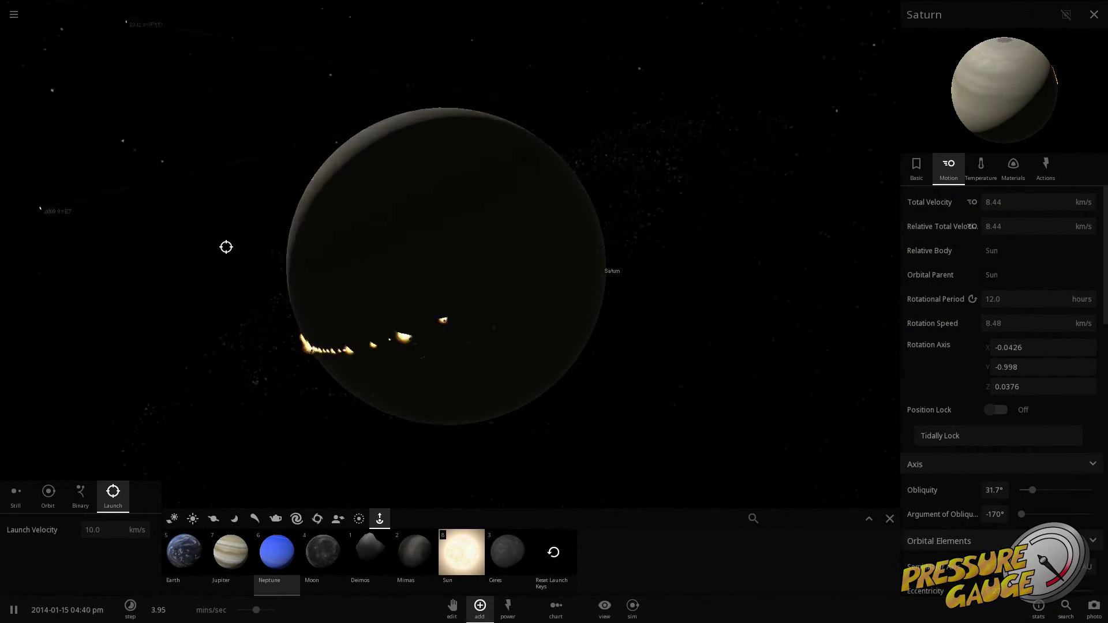
pyautogui.moveTo(235, 240)
pyautogui.mouseDown()
pyautogui.moveTo(225, 250)
pyautogui.moveTo(537, 234)
pyautogui.moveTo(866, 320)
pyautogui.moveTo(832, 329)
pyautogui.moveTo(809, 292)
pyautogui.moveTo(608, 274)
pyautogui.moveTo(591, 243)
pyautogui.moveTo(576, 242)
pyautogui.moveTo(645, 254)
pyautogui.moveTo(664, 263)
pyautogui.moveTo(458, 235)
pyautogui.moveTo(575, 226)
pyautogui.moveTo(646, 239)
pyautogui.mouseUp()
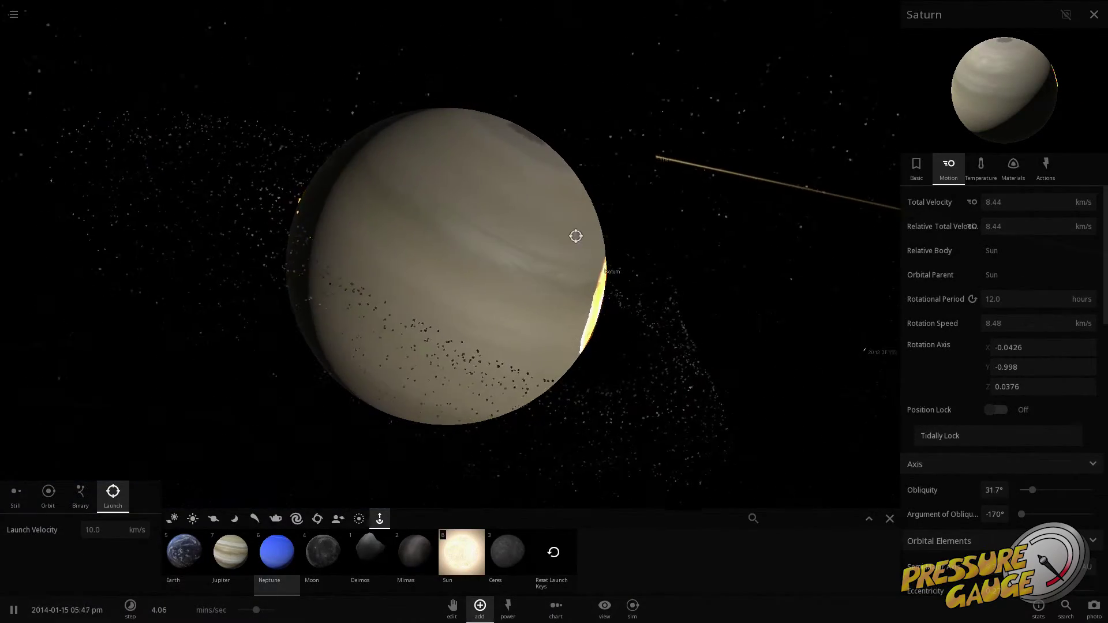
pyautogui.moveTo(555, 233); pyautogui.dragTo(334, 238)
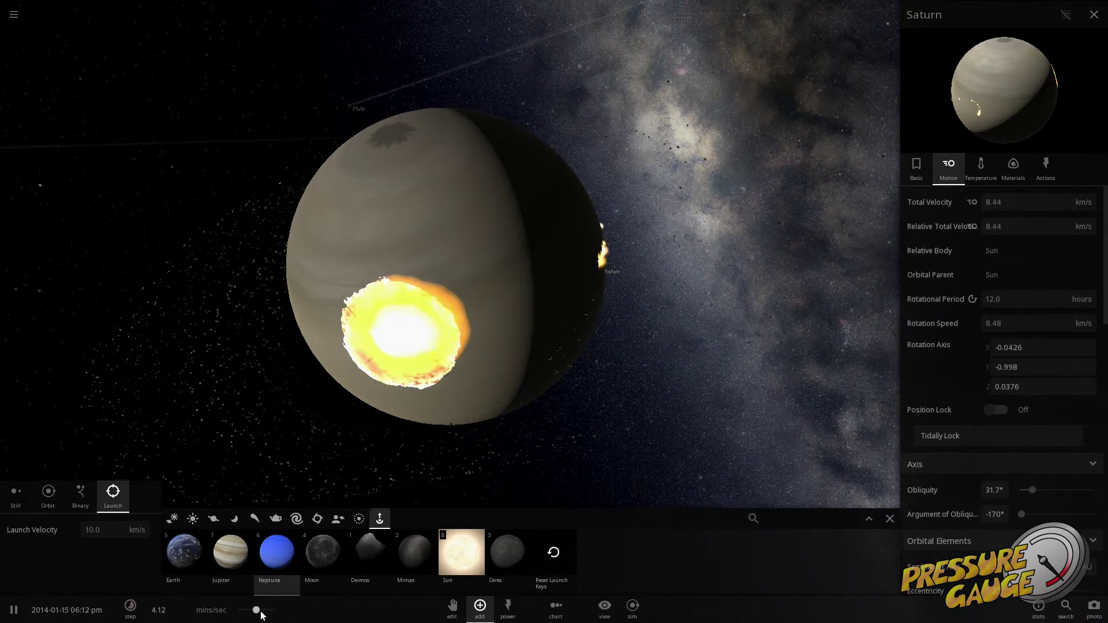
# - Speed up the simulation and orbit back round to Saturn's lit face
pyautogui.moveTo(260, 612); pyautogui.dragTo(267, 614)
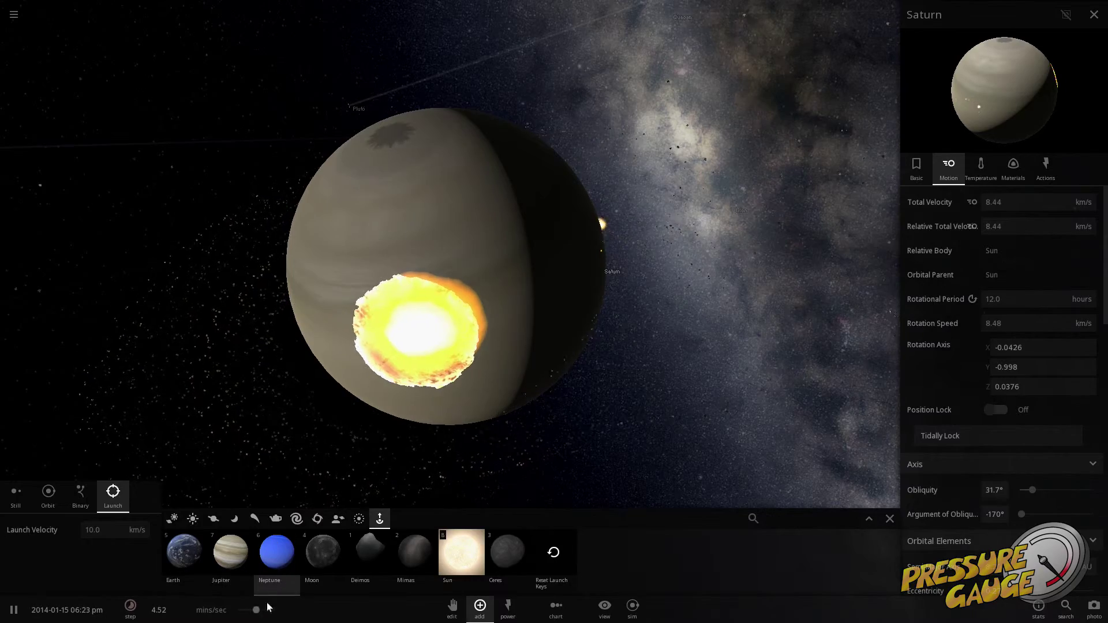
pyautogui.moveTo(511, 355)
pyautogui.mouseDown()
pyautogui.moveTo(602, 357)
pyautogui.moveTo(234, 375)
pyautogui.moveTo(3, 425)
pyautogui.mouseUp()
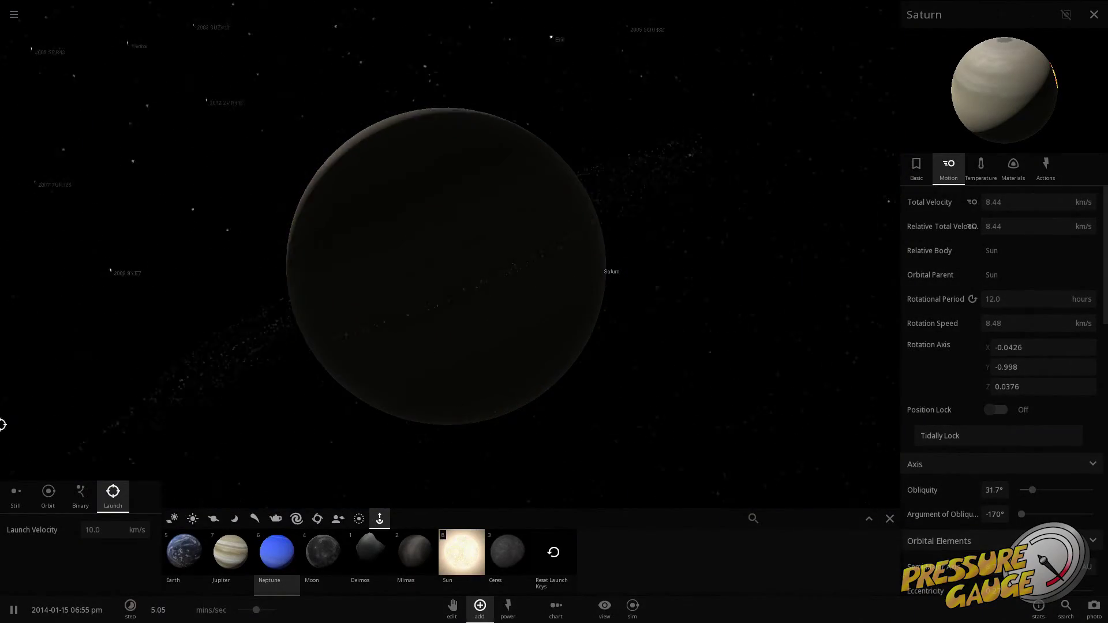
pyautogui.moveTo(84, 371); pyautogui.dragTo(608, 361)
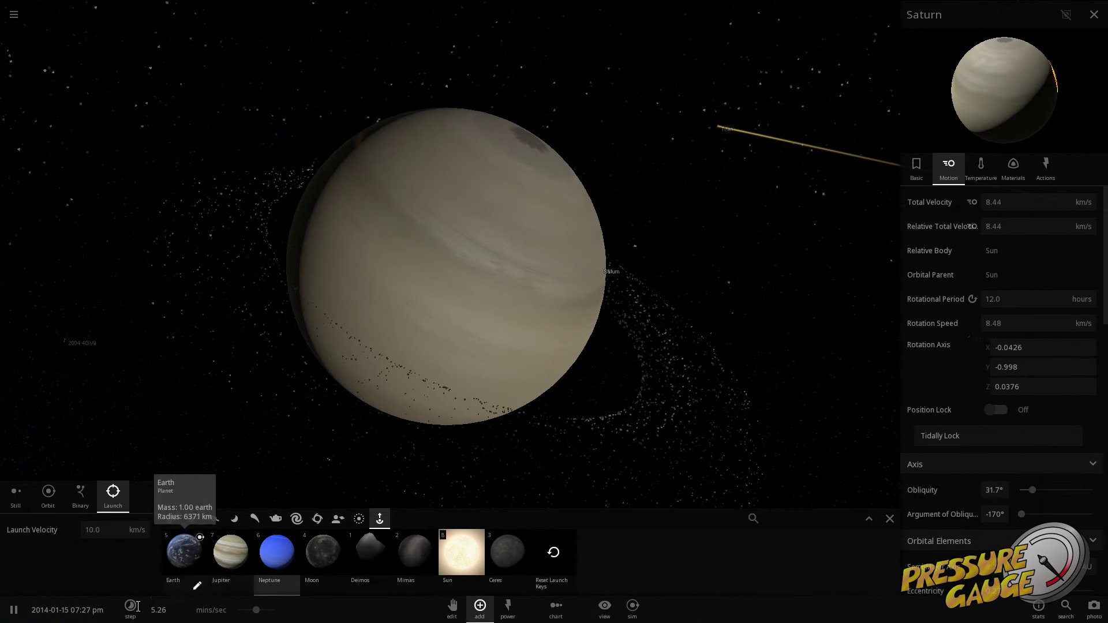
# - Speed up the simulation further and orbit around Saturn's huge glowing crater
pyautogui.moveTo(256, 613); pyautogui.dragTo(264, 614)
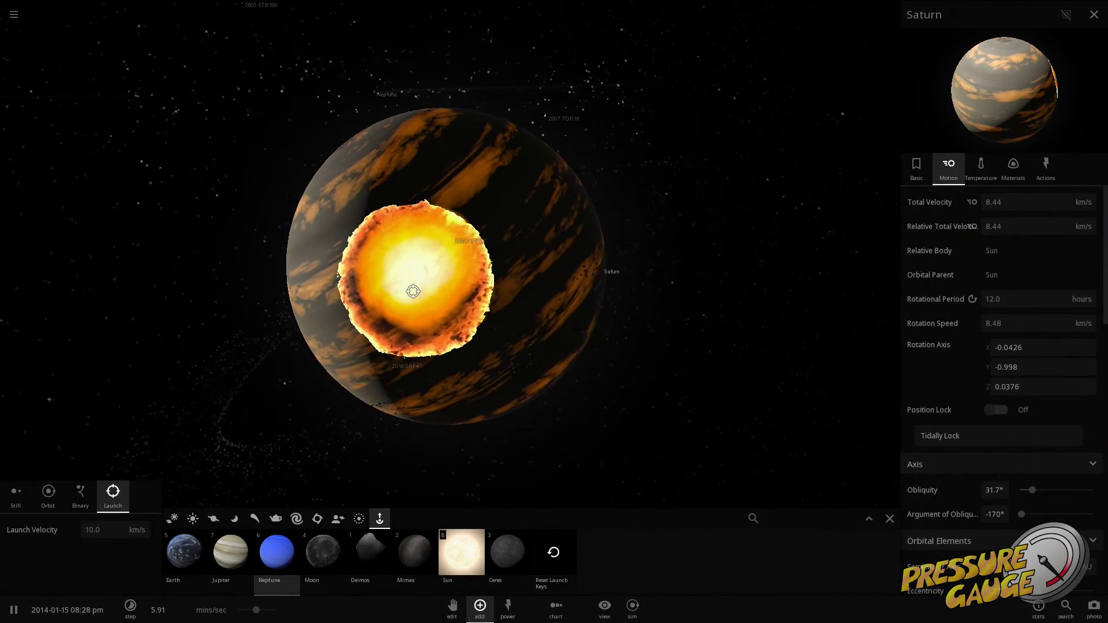
pyautogui.moveTo(441, 290); pyautogui.dragTo(416, 325)
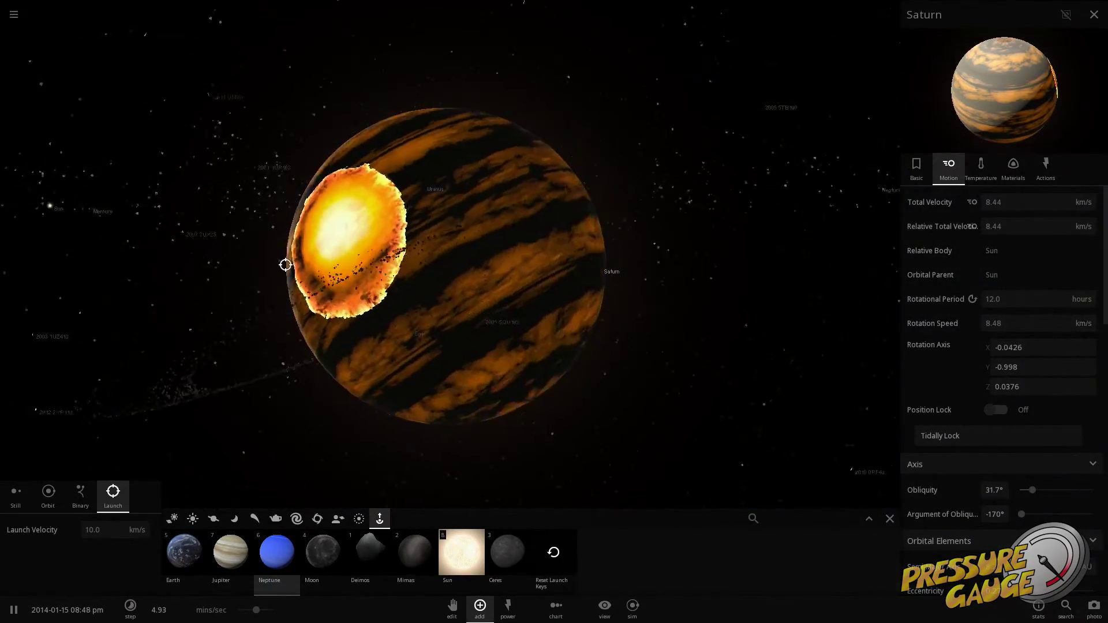
pyautogui.moveTo(298, 272); pyautogui.dragTo(373, 257)
pyautogui.moveTo(563, 299)
pyautogui.mouseDown()
pyautogui.moveTo(658, 317)
pyautogui.moveTo(712, 348)
pyautogui.moveTo(653, 436)
pyautogui.moveTo(624, 451)
pyautogui.moveTo(531, 420)
pyautogui.moveTo(420, 361)
pyautogui.mouseUp()
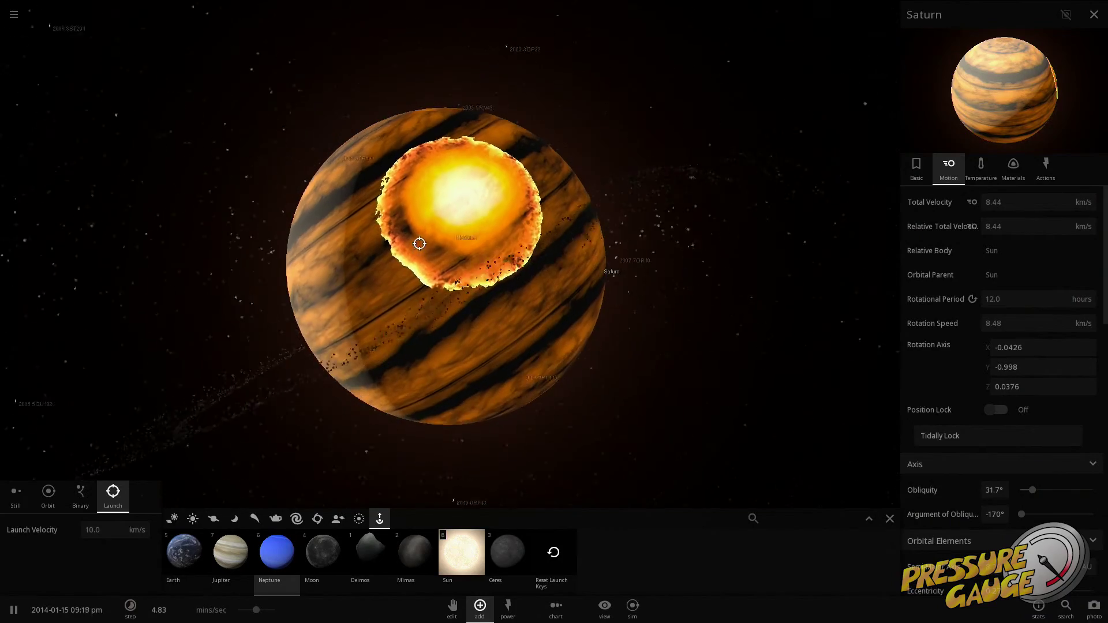
pyautogui.moveTo(394, 302); pyautogui.dragTo(387, 323)
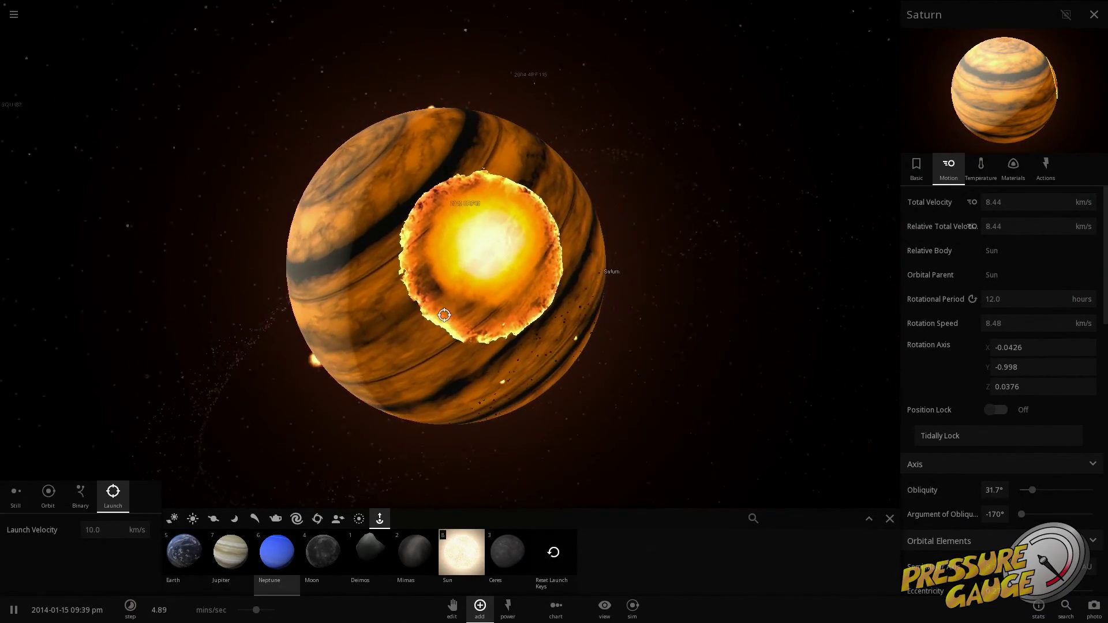